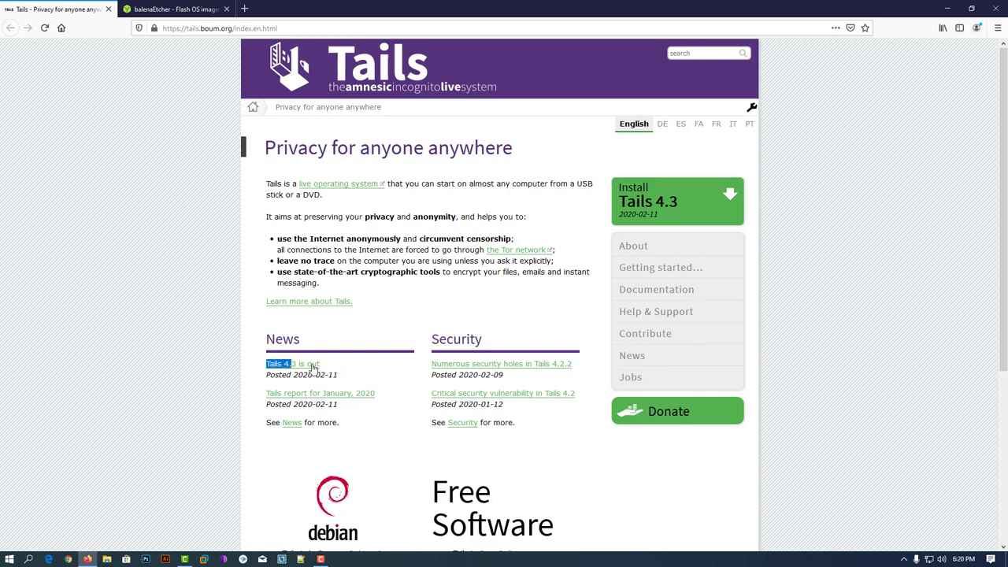
# Step: Download the Tails 4.3 USB image (tails-amd64-4.3.img) from the install page, then go to balenaEtcher
pyautogui.click(340, 370)
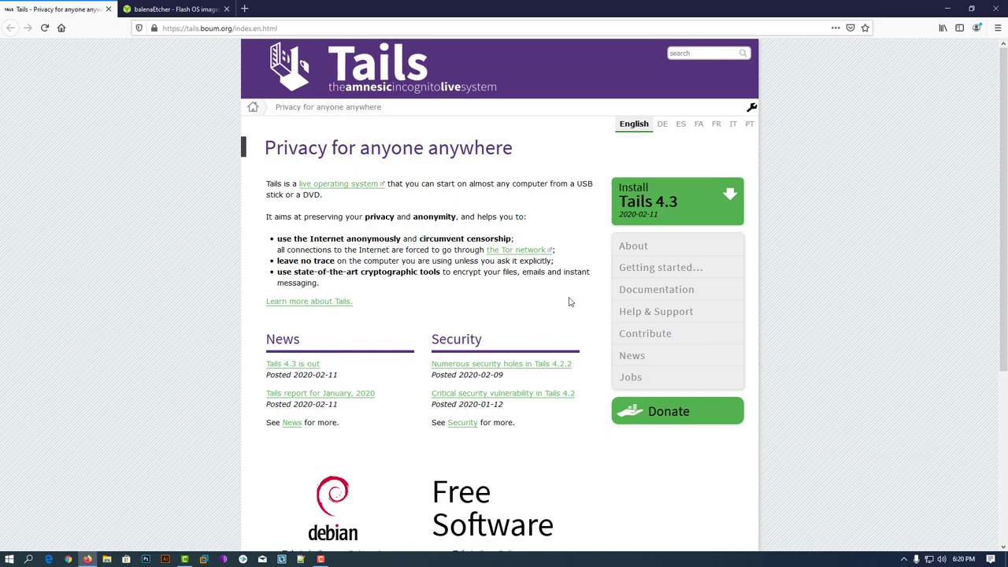
pyautogui.click(732, 202)
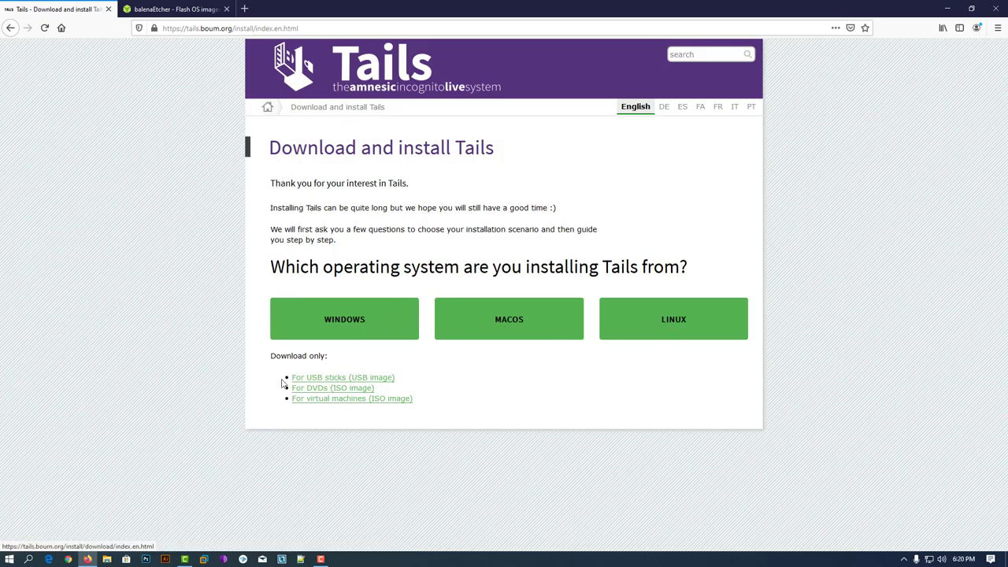
pyautogui.click(344, 379)
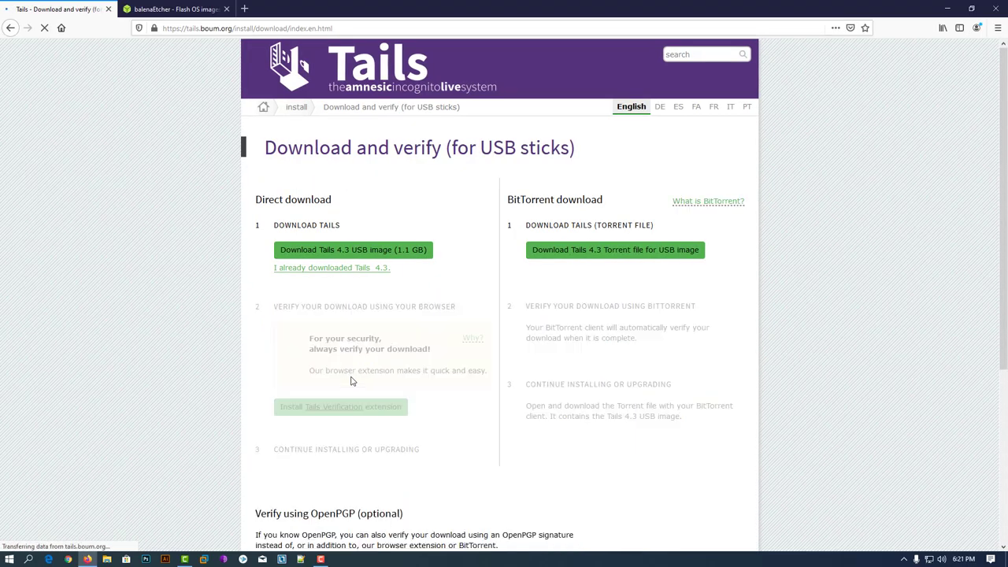
pyautogui.click(355, 253)
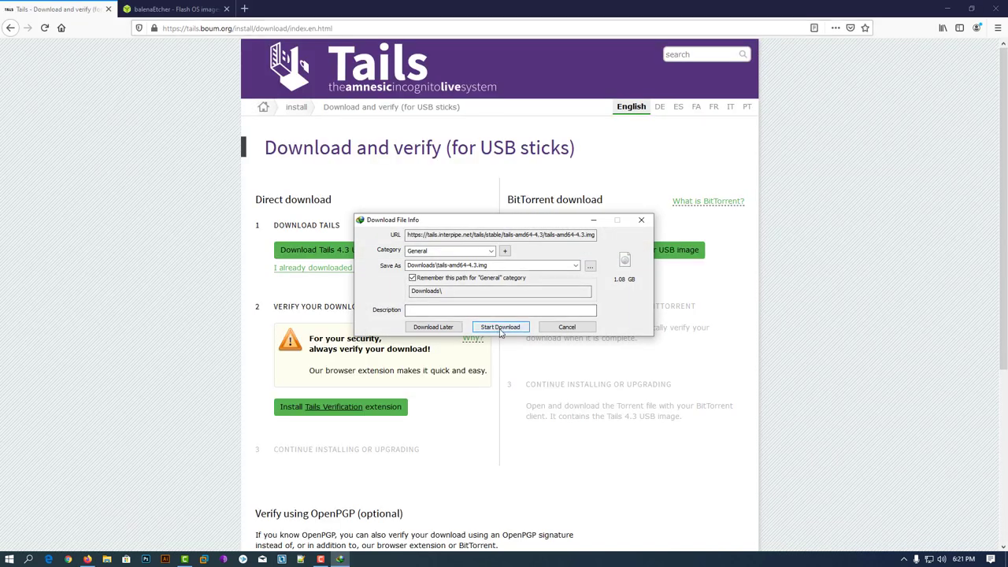
pyautogui.click(500, 329)
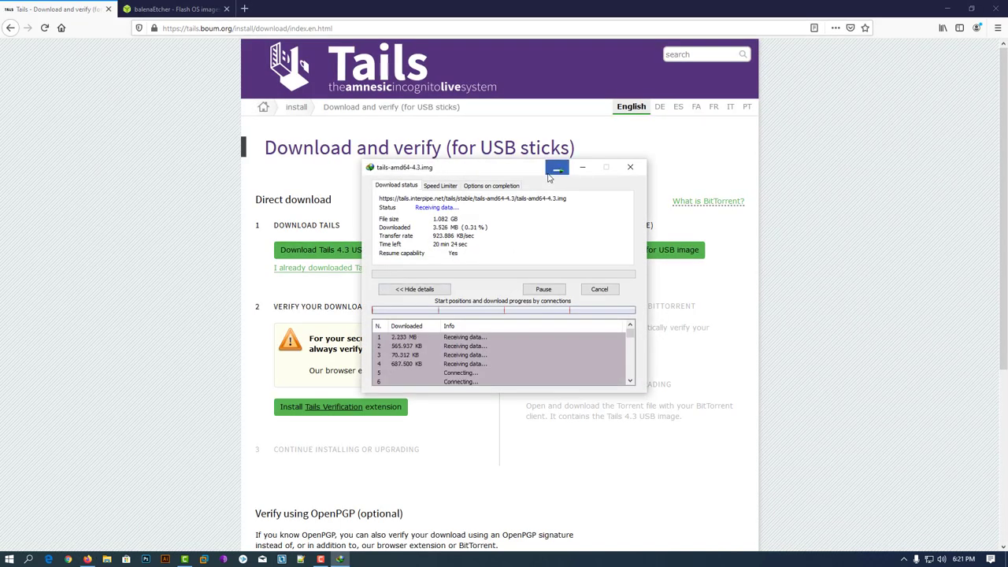
pyautogui.click(554, 172)
pyautogui.click(169, 8)
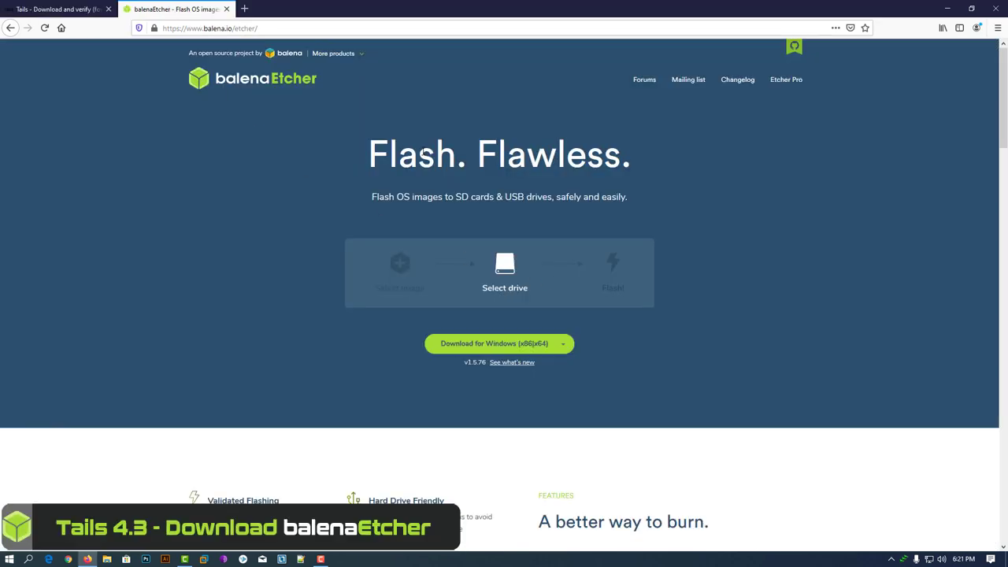
# Step: Download balenaEtcher-Portable-1.5.76.exe, the portable Windows (x86|x64) build, and close the blank tab
pyautogui.click(568, 349)
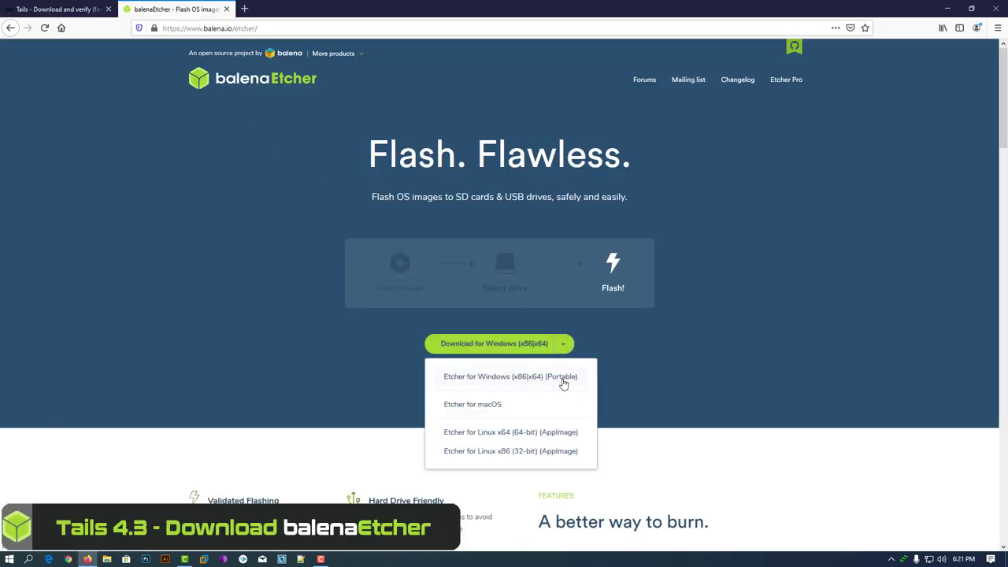
pyautogui.click(511, 377)
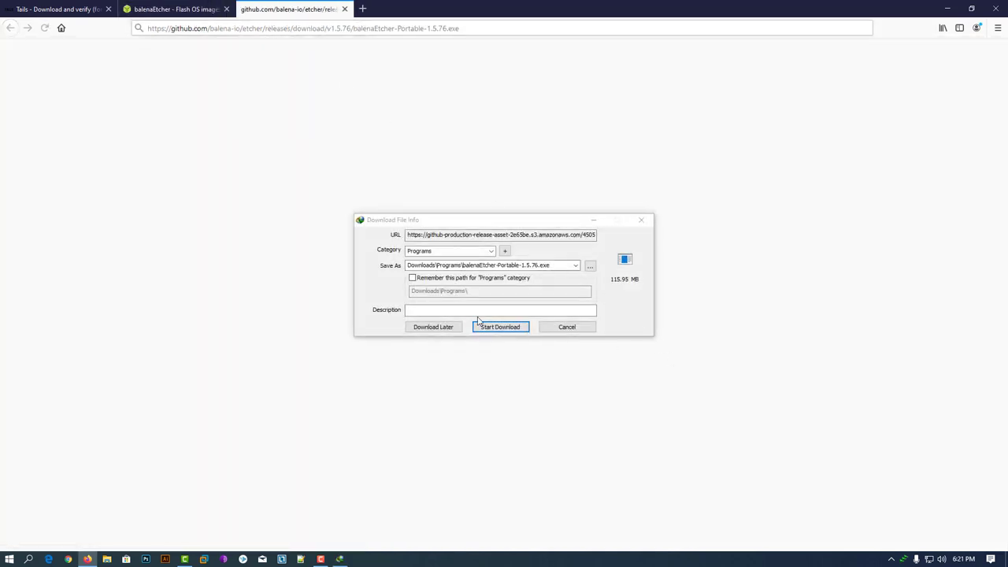
pyautogui.click(507, 327)
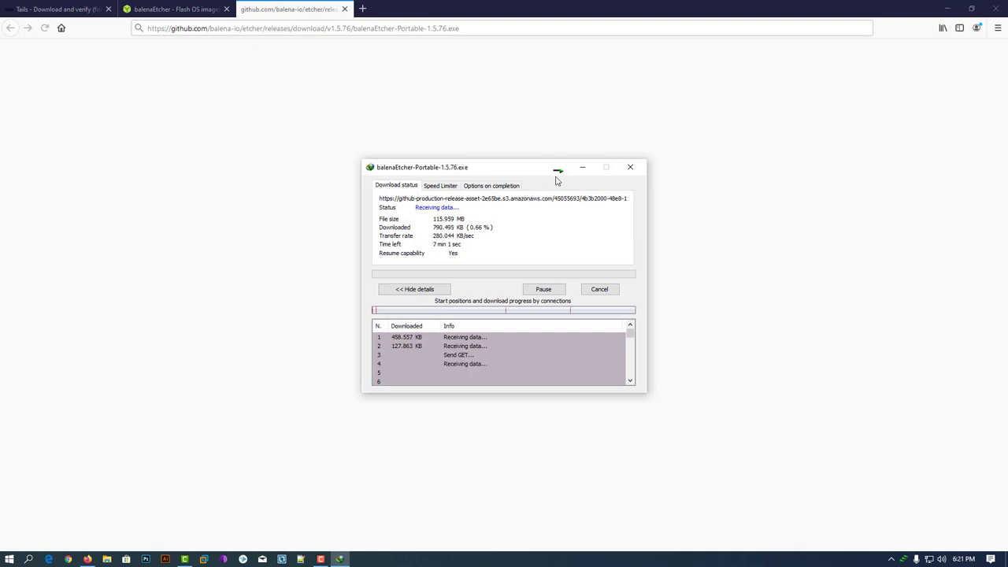
pyautogui.click(582, 167)
pyautogui.click(344, 8)
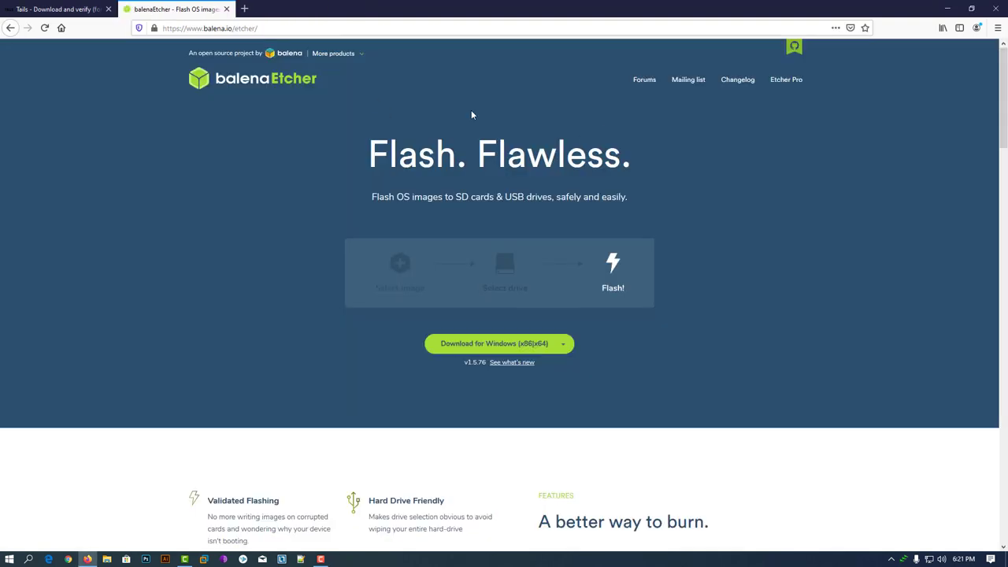
# Step: Launch portable balenaEtcher from the desktop and load the tails-amd64-4.3 image into it
pyautogui.click(950, 8)
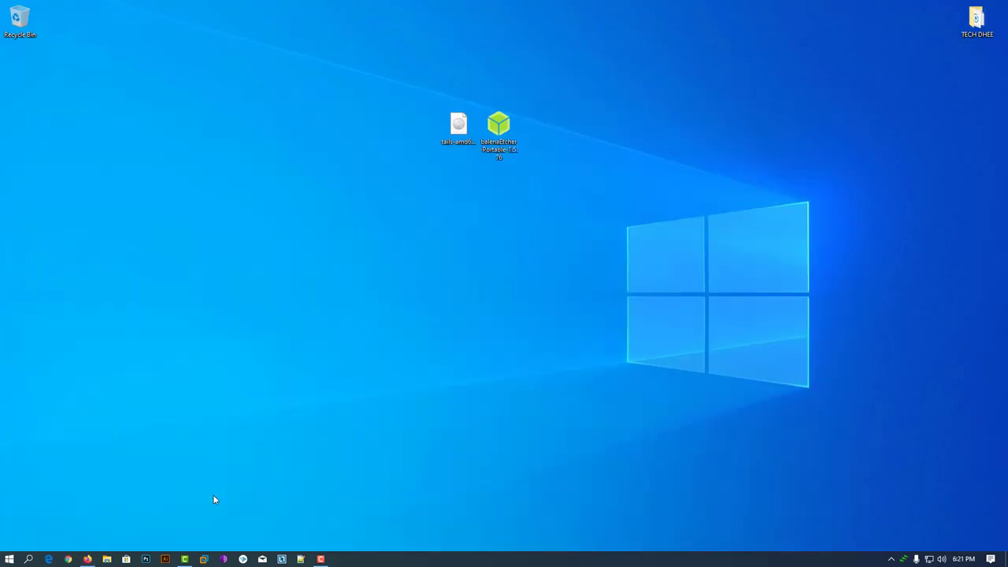
pyautogui.click(460, 145)
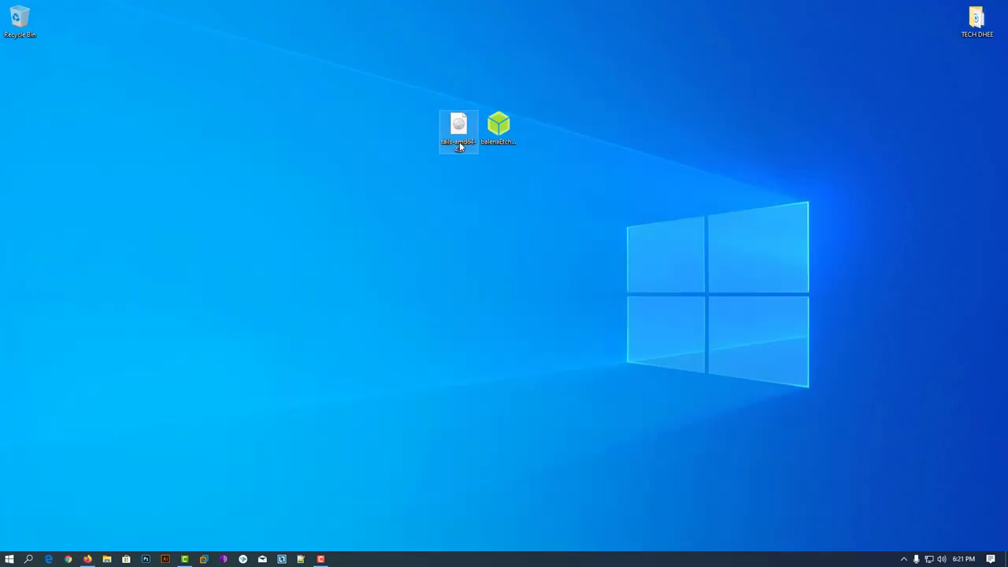
pyautogui.click(499, 132)
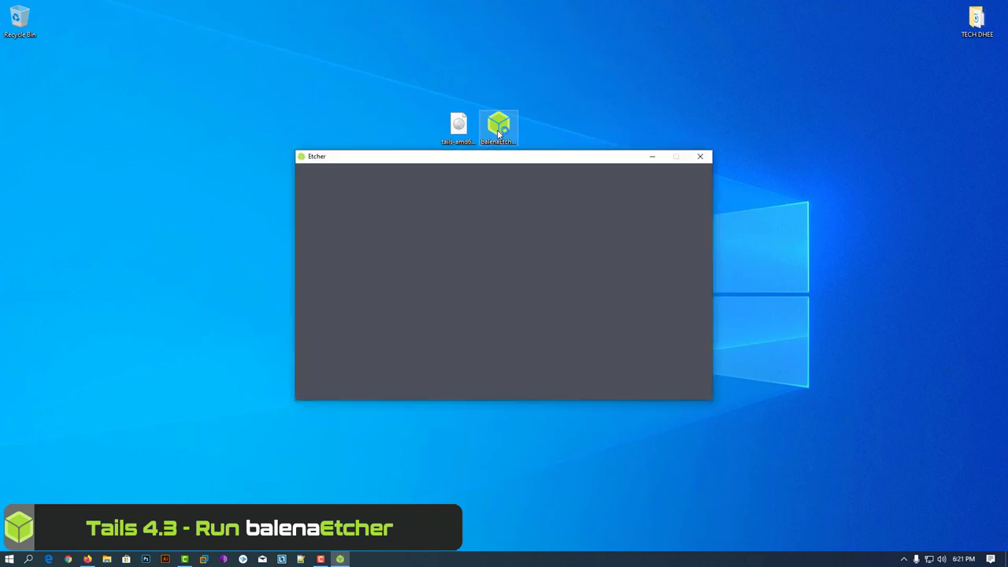
pyautogui.moveTo(556, 163); pyautogui.dragTo(543, 165)
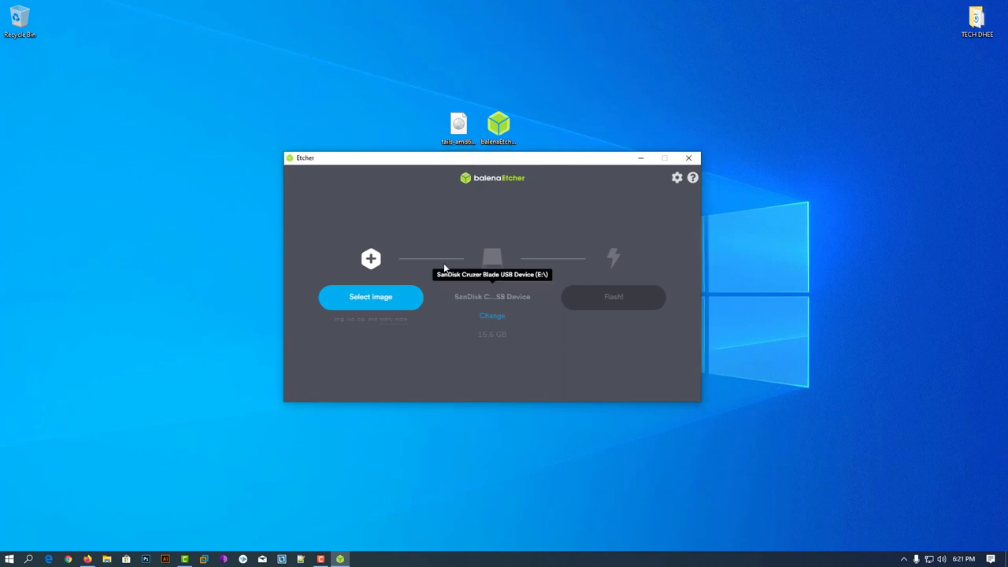
pyautogui.click(379, 299)
pyautogui.click(473, 260)
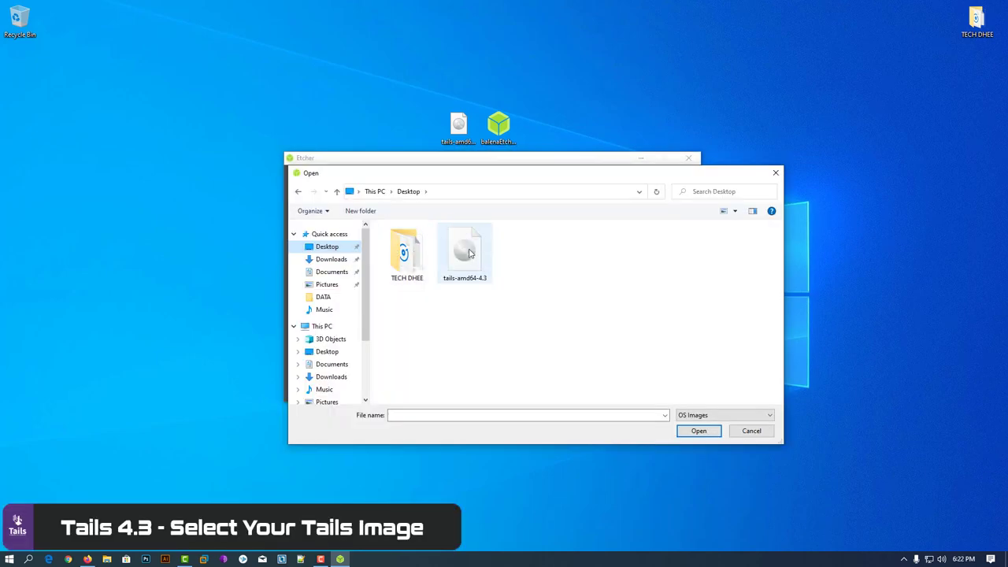
pyautogui.click(699, 432)
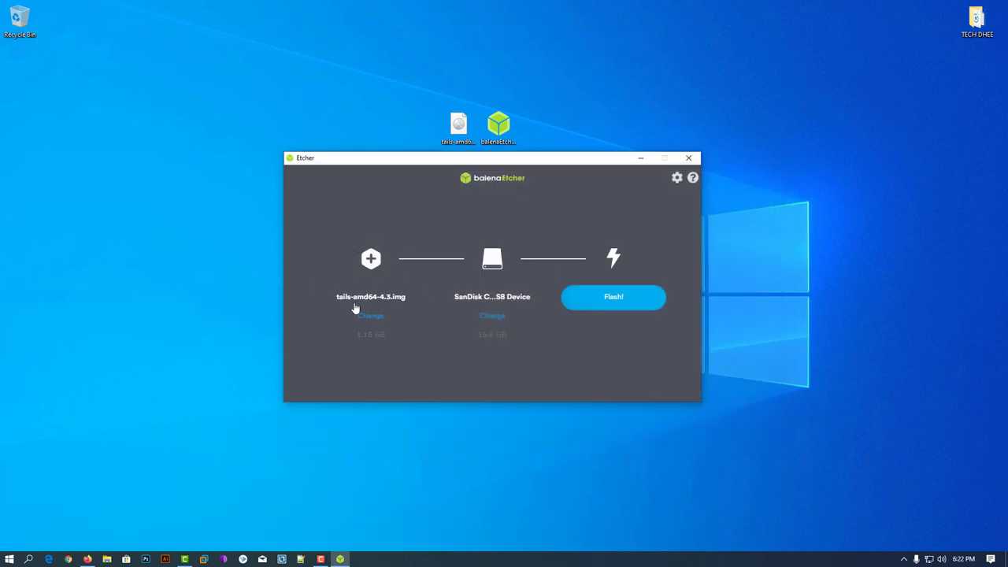
# Step: Flash the image to the SanDisk Cruzer Blade drive, then close Etcher when done
pyautogui.click(486, 317)
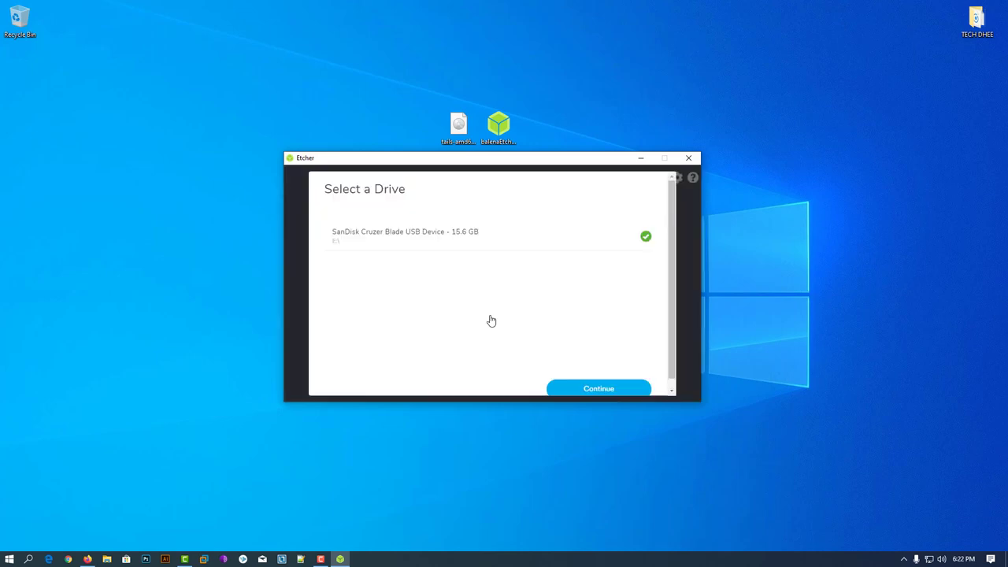
pyautogui.click(390, 238)
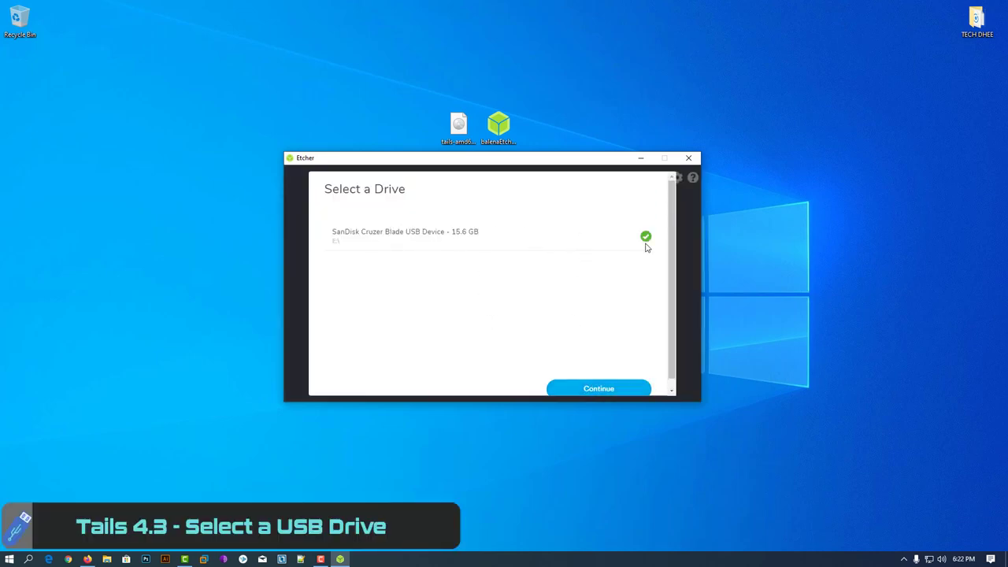
pyautogui.click(607, 384)
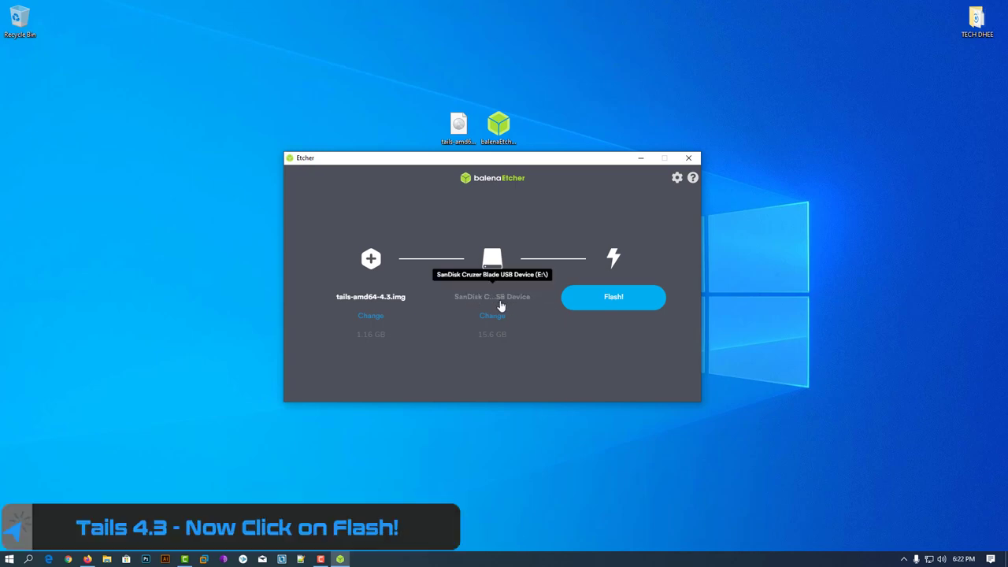
pyautogui.click(615, 300)
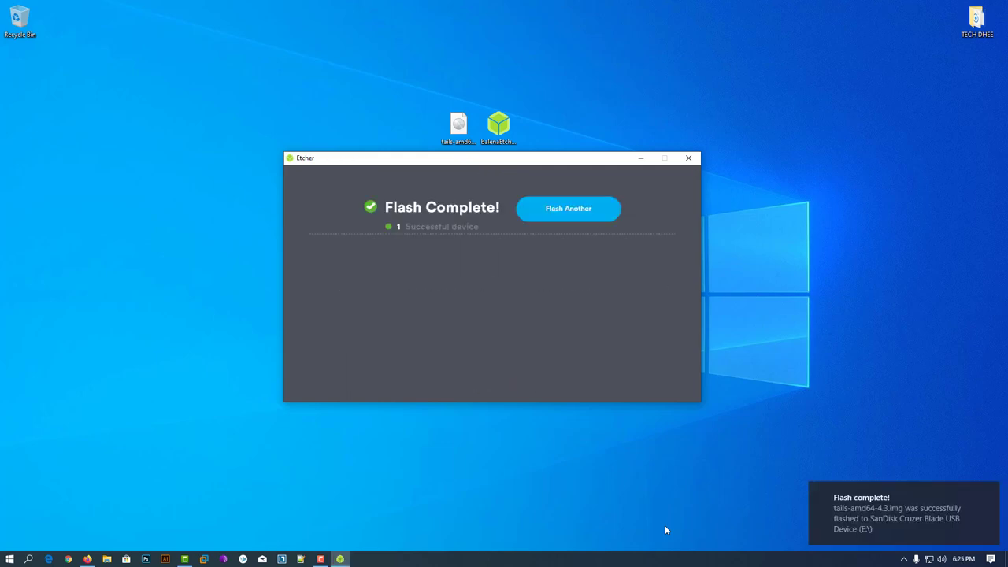
pyautogui.click(686, 159)
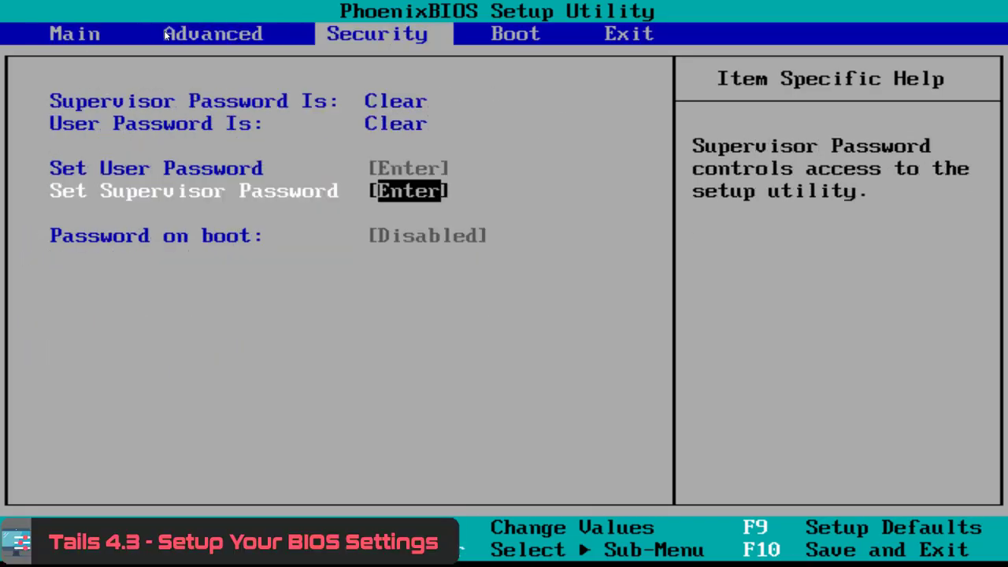
# Step: Move Removable Devices to the top of the BIOS boot order and save with F10
pyautogui.press('Right')
pyautogui.press('Down')
pyautogui.press('Down')
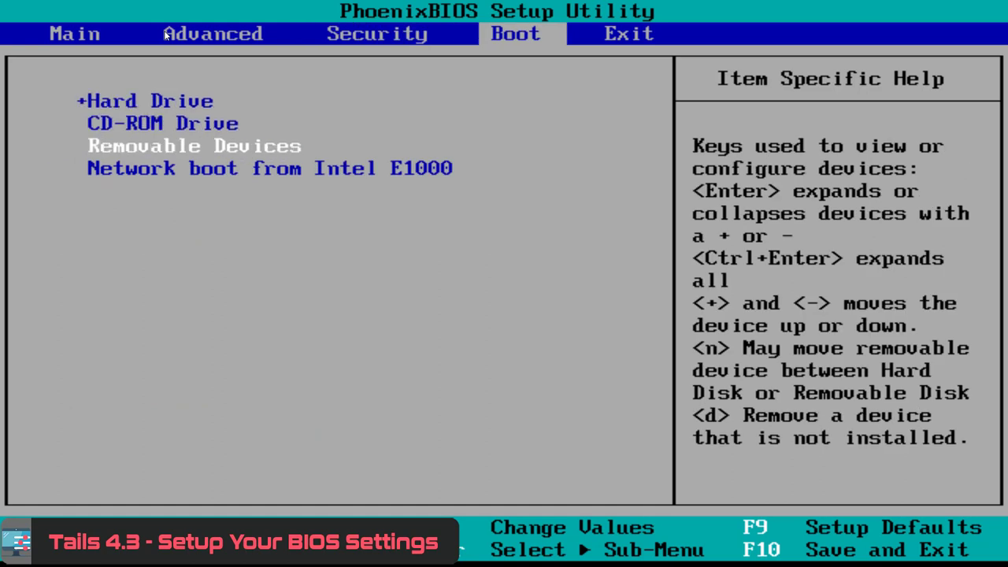
pyautogui.press('+')
pyautogui.press('+')
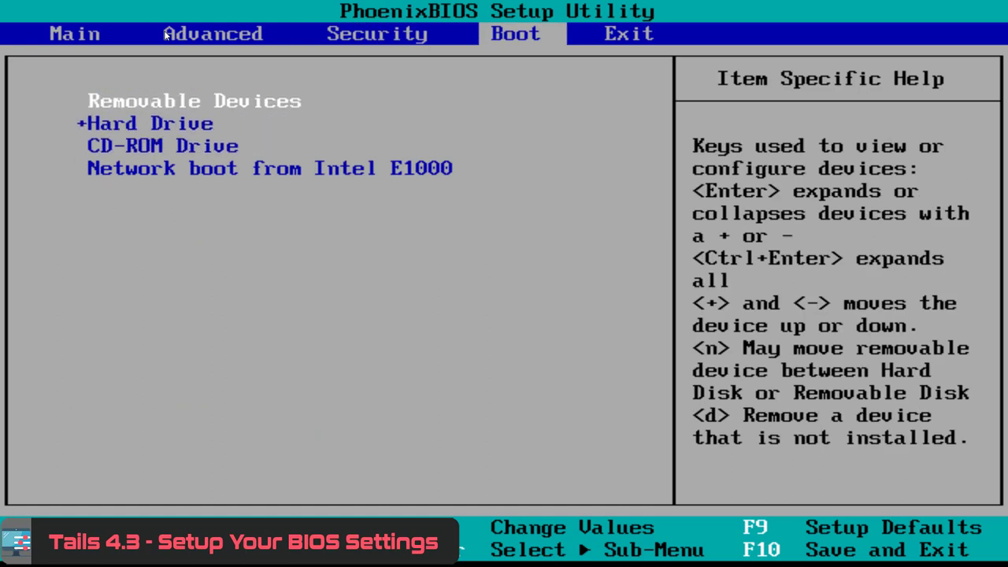
pyautogui.press('F10')
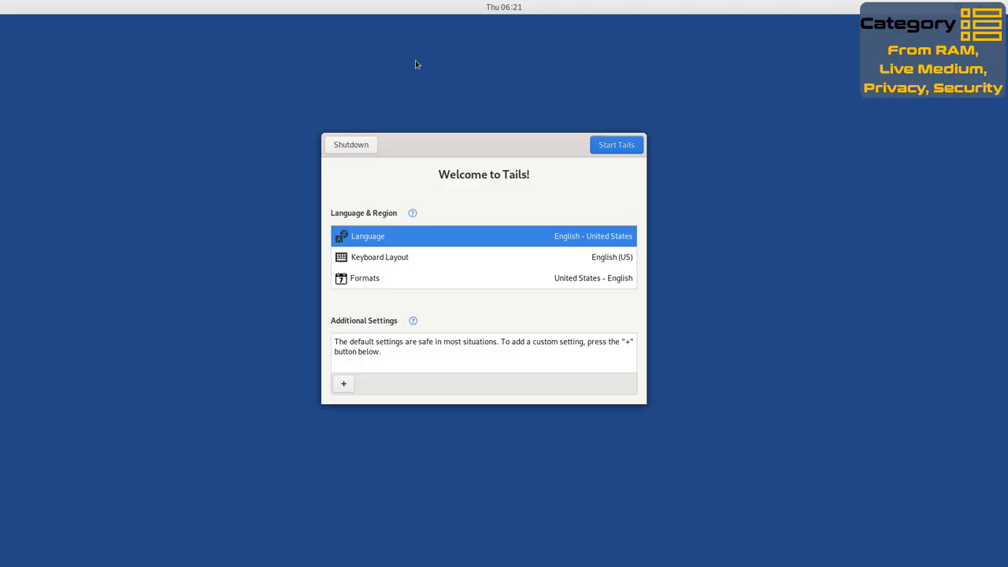
# Step: Review the Language, Keyboard Layout and Formats lists, keeping English - United States, English (US), United States - English
pyautogui.click(399, 241)
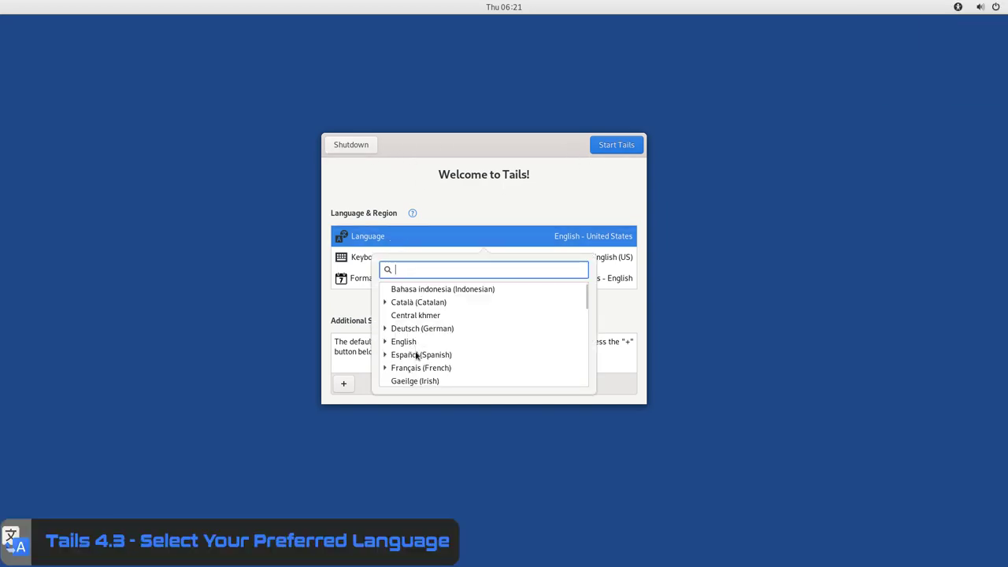
pyautogui.click(577, 242)
pyautogui.click(368, 260)
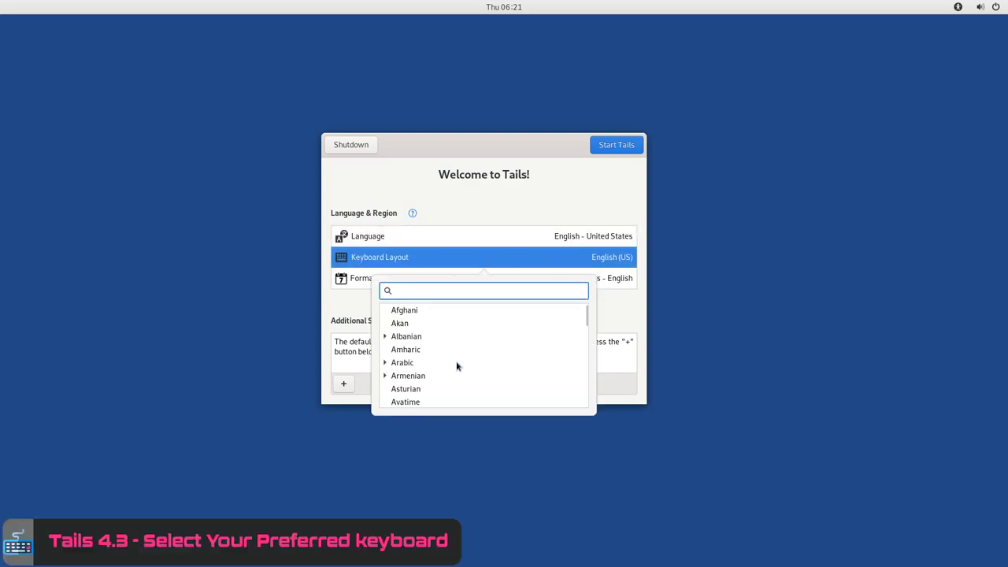
pyautogui.scroll(-3, 457, 365)
pyautogui.scroll(3, 459, 355)
pyautogui.click(617, 276)
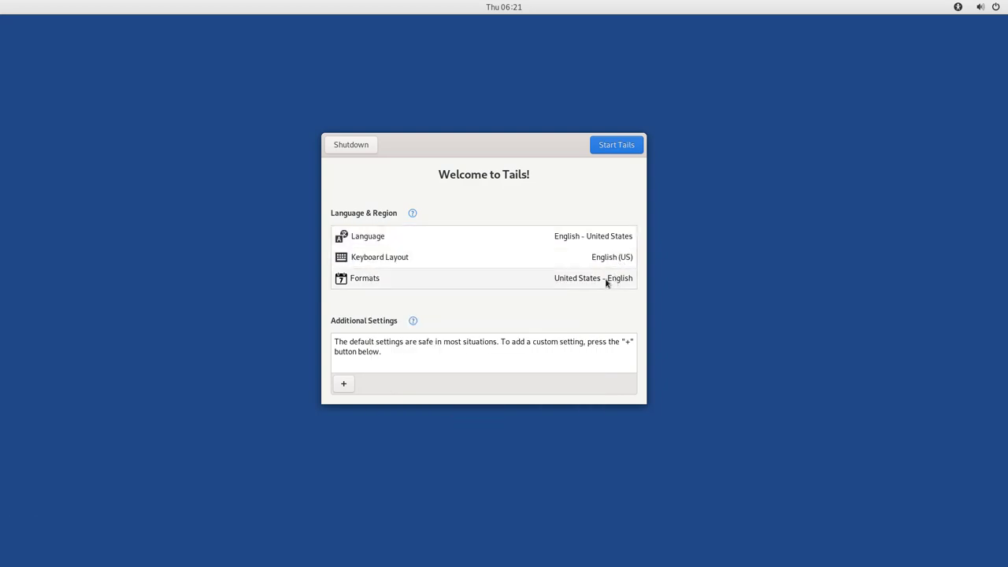
pyautogui.click(606, 280)
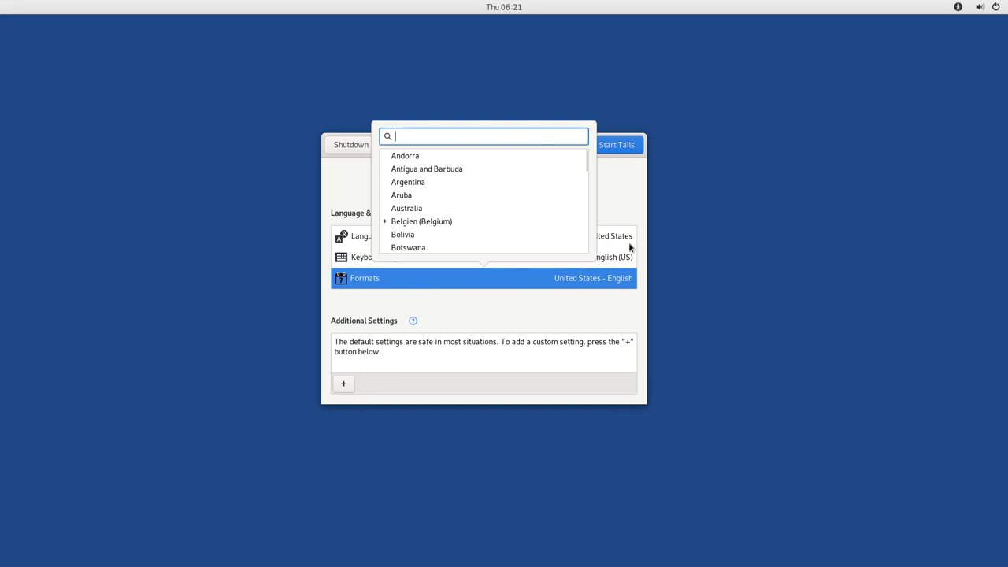
pyautogui.click(627, 270)
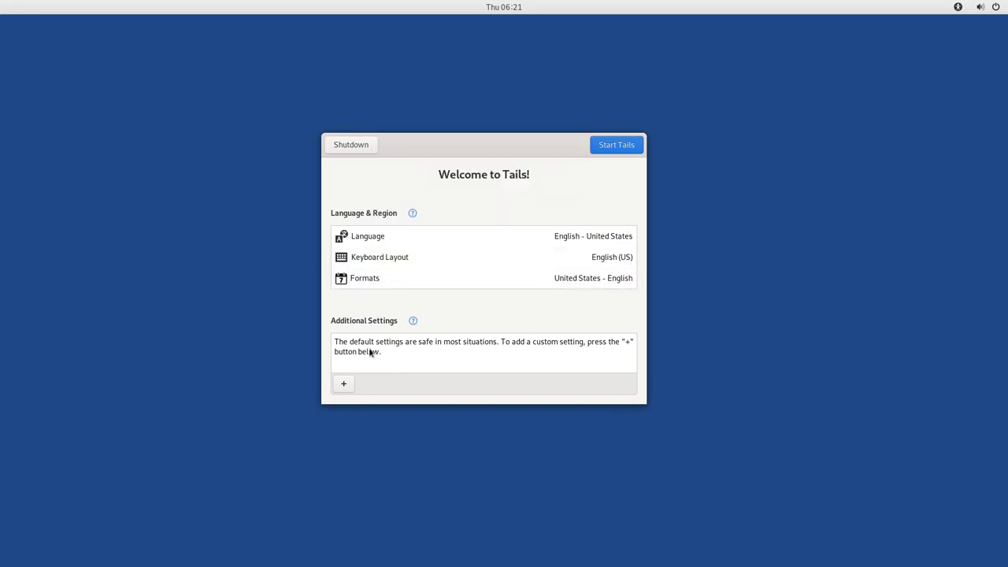
# Step: Add an Administration Password setting, entering and confirming the password
pyautogui.click(343, 384)
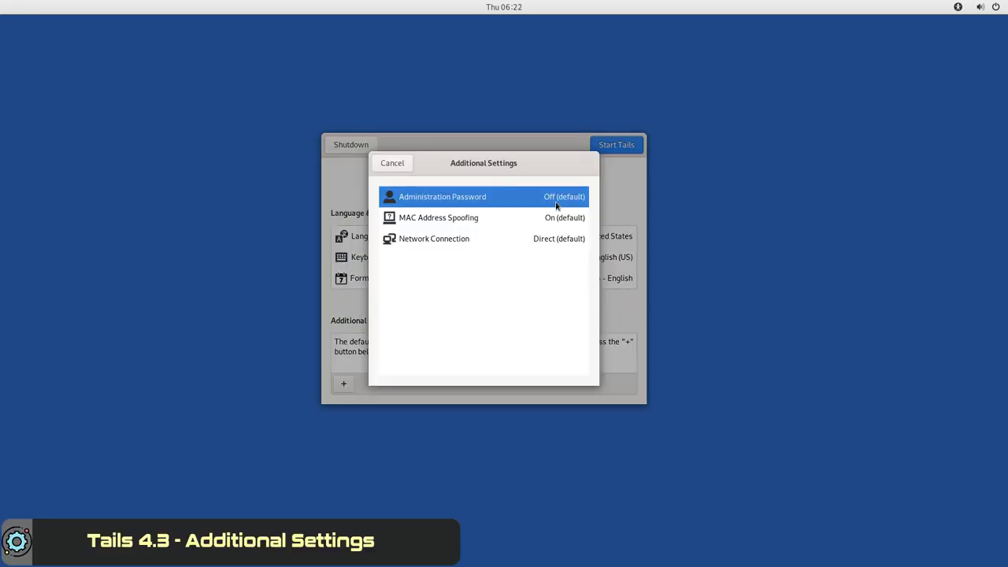
pyautogui.click(556, 203)
pyautogui.write('1234')
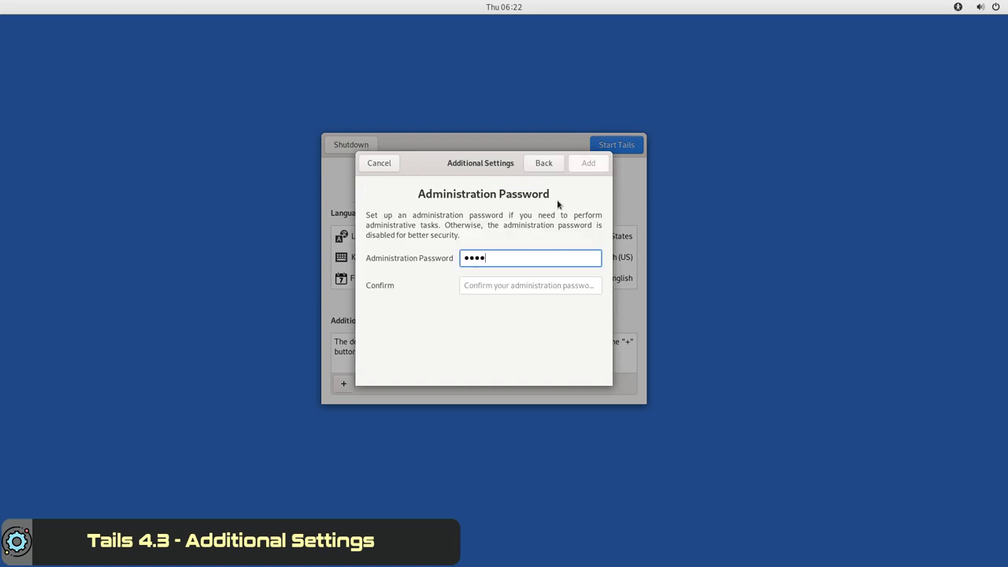
pyautogui.press('Tab')
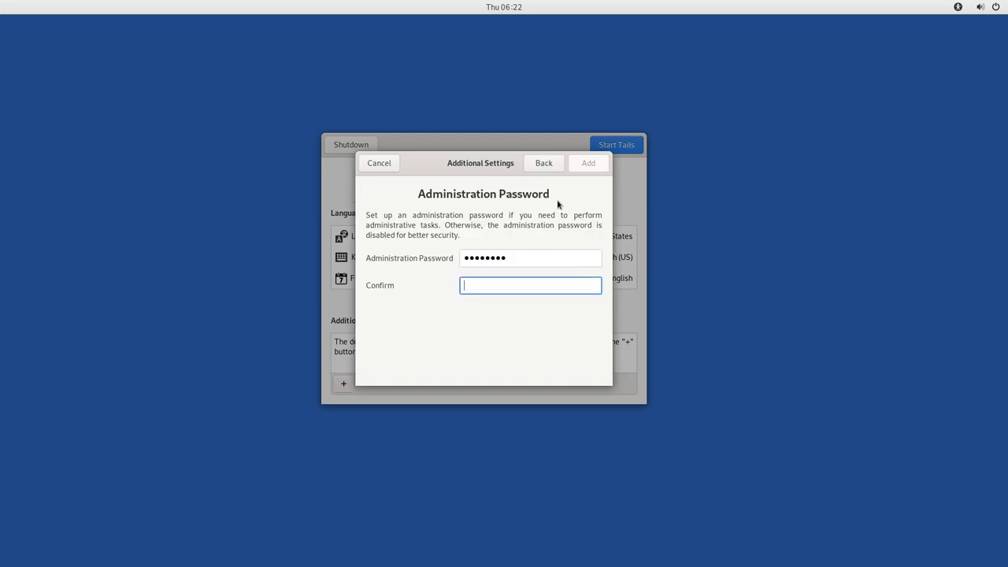
pyautogui.write('12345678')
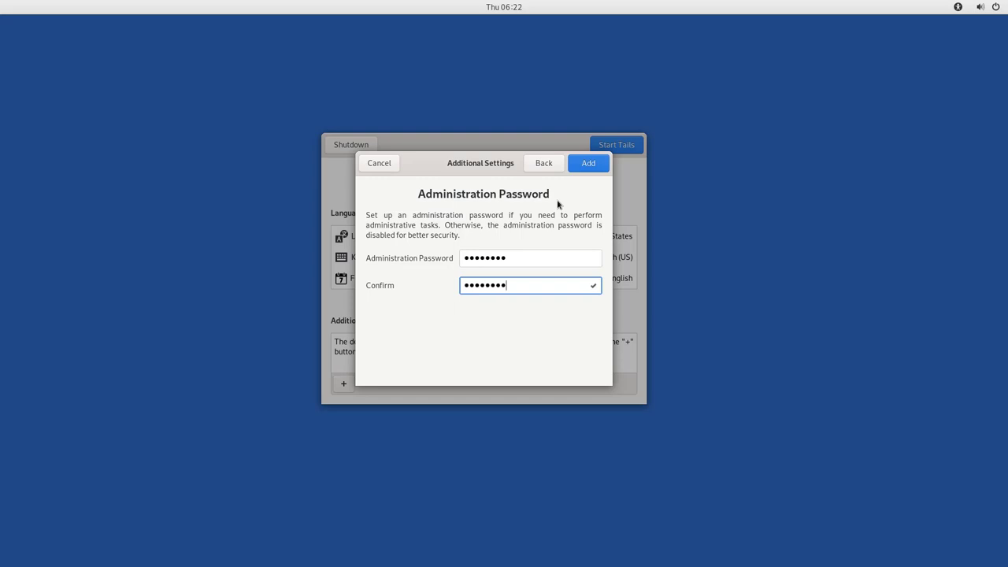
pyautogui.press('Return')
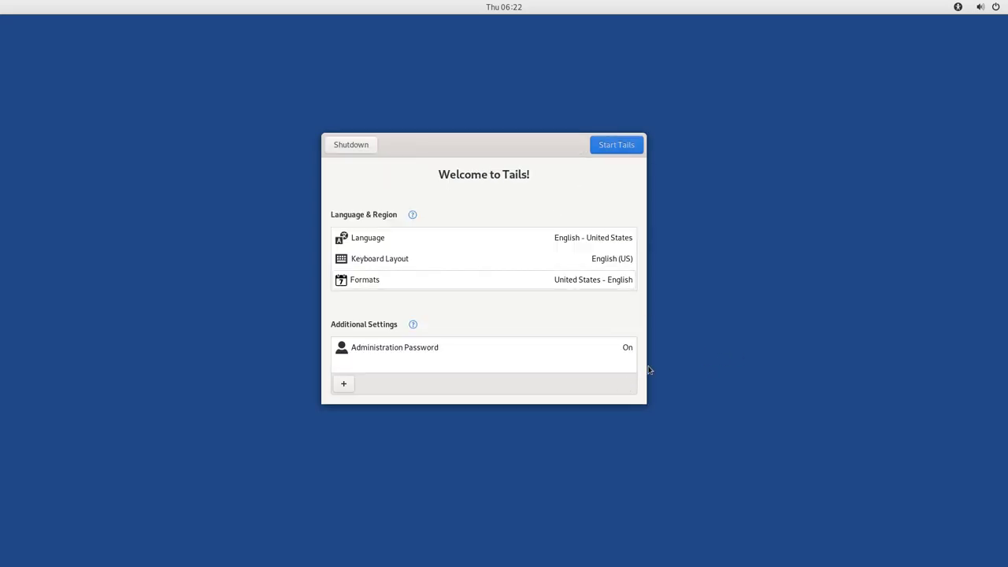
# Step: View the Network Connection option, keep the default direct connection, and start Tails
pyautogui.click(345, 384)
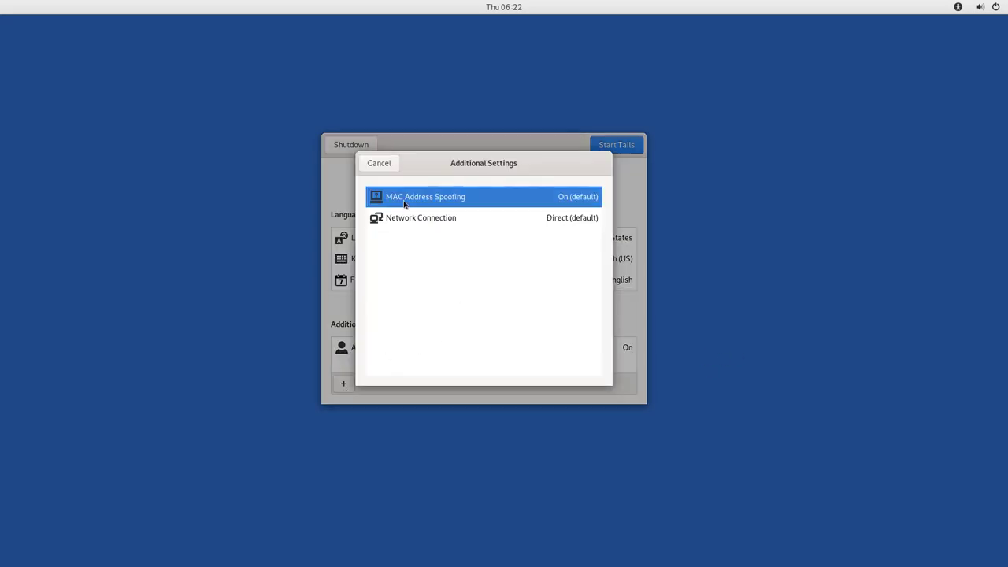
pyautogui.click(428, 219)
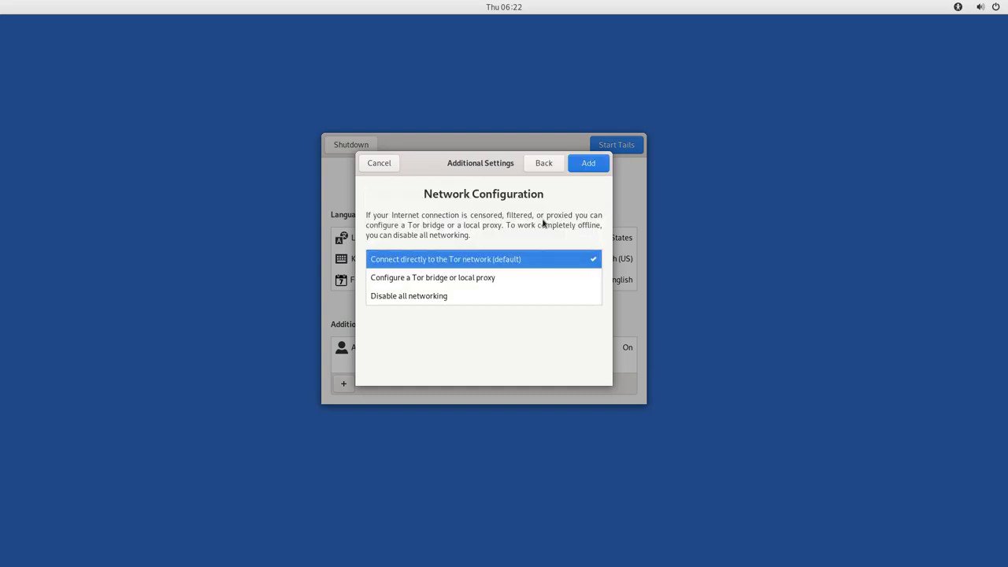
pyautogui.click(544, 165)
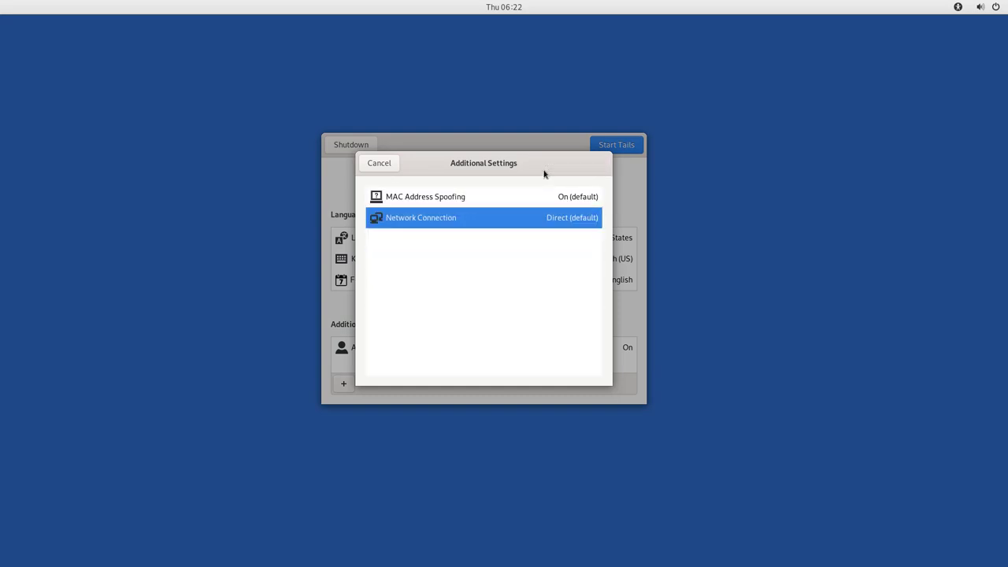
pyautogui.click(384, 164)
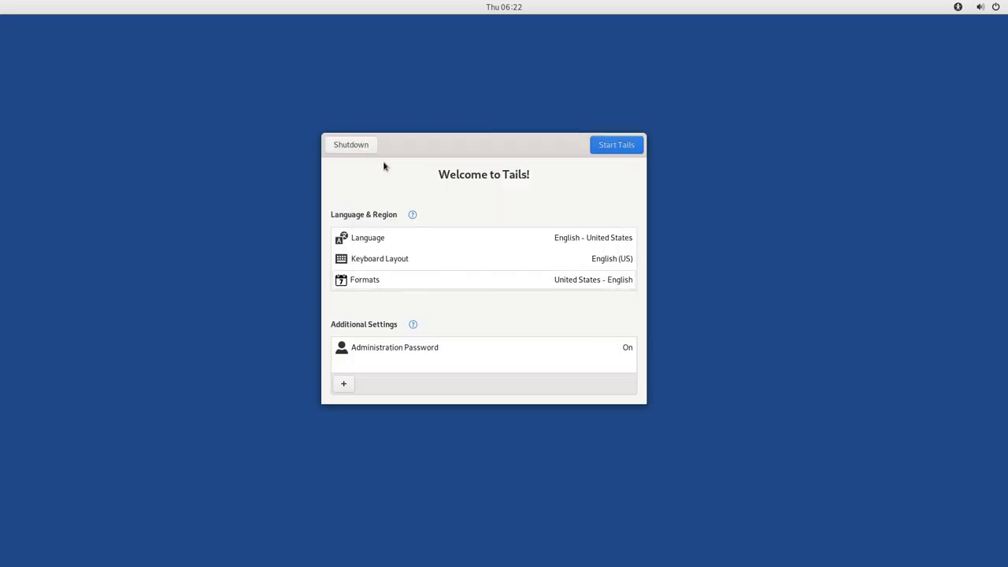
pyautogui.click(619, 150)
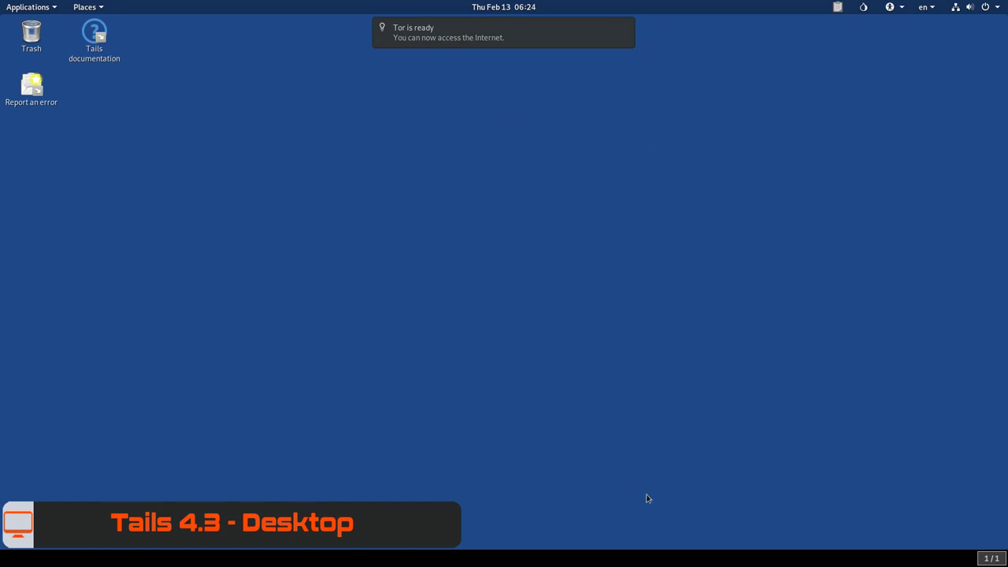
# Step: Clear the Tor is ready notification and look over the OpenPGP applet menu
pyautogui.click(500, 9)
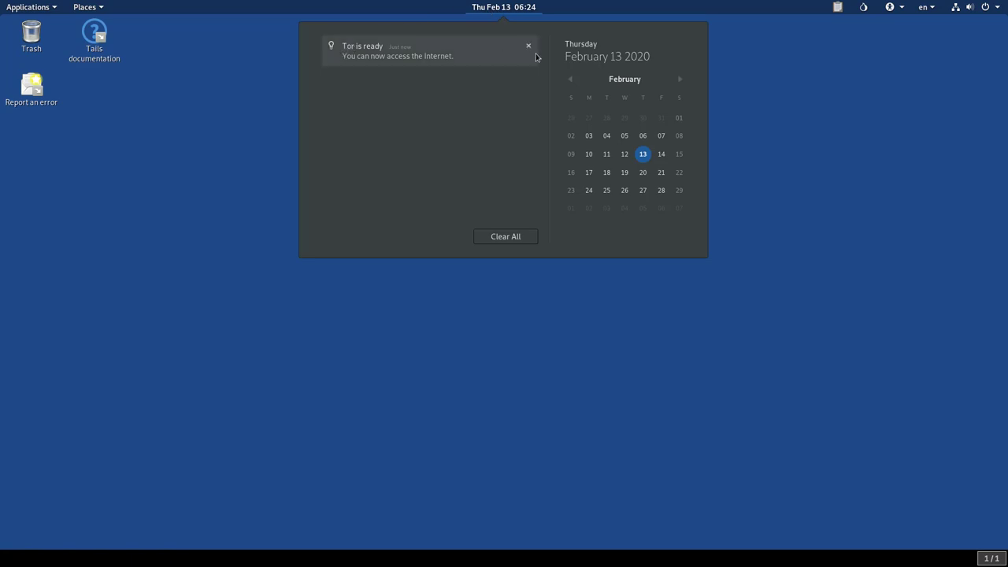
pyautogui.click(504, 238)
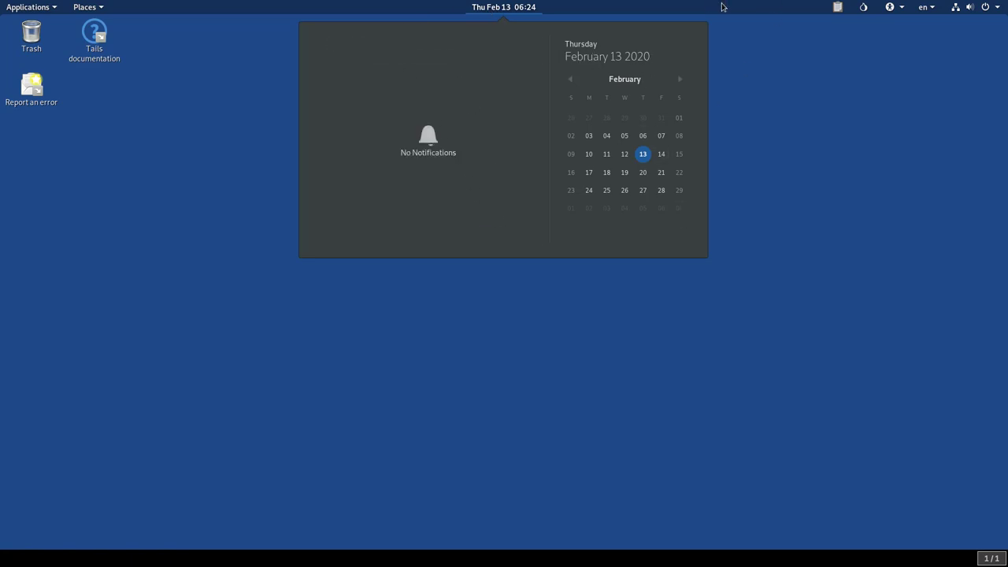
pyautogui.click(838, 8)
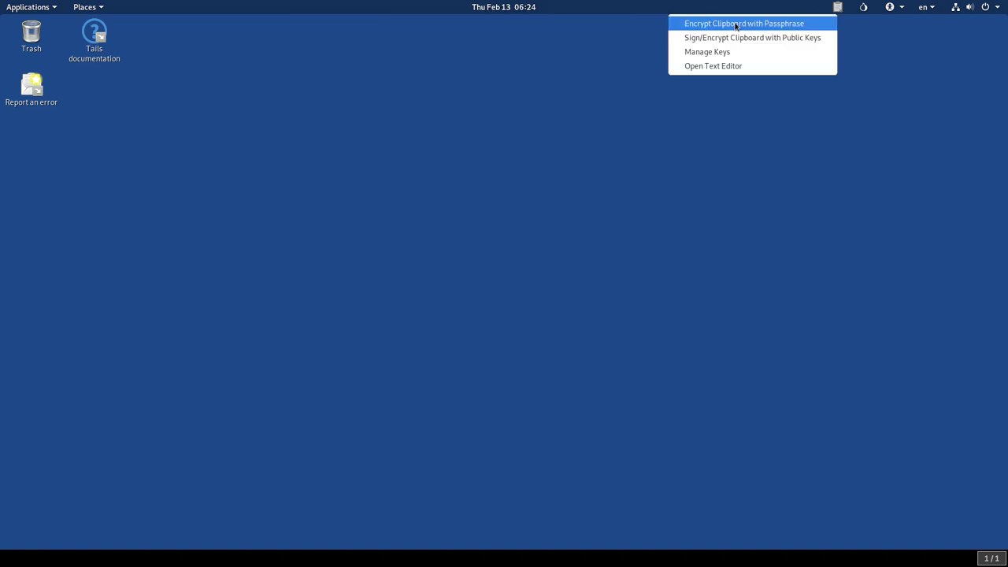
pyautogui.click(720, 67)
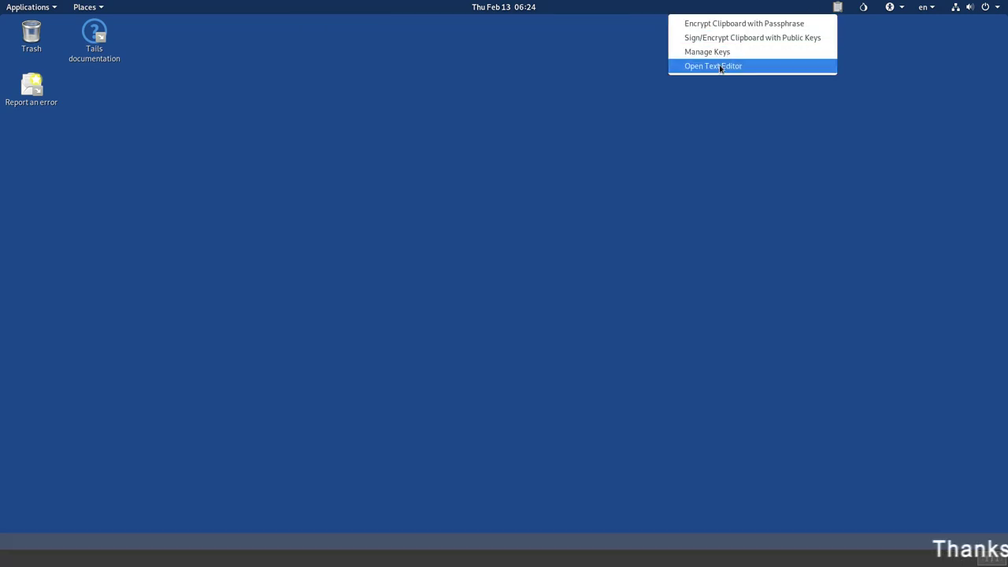
pyautogui.click(886, 49)
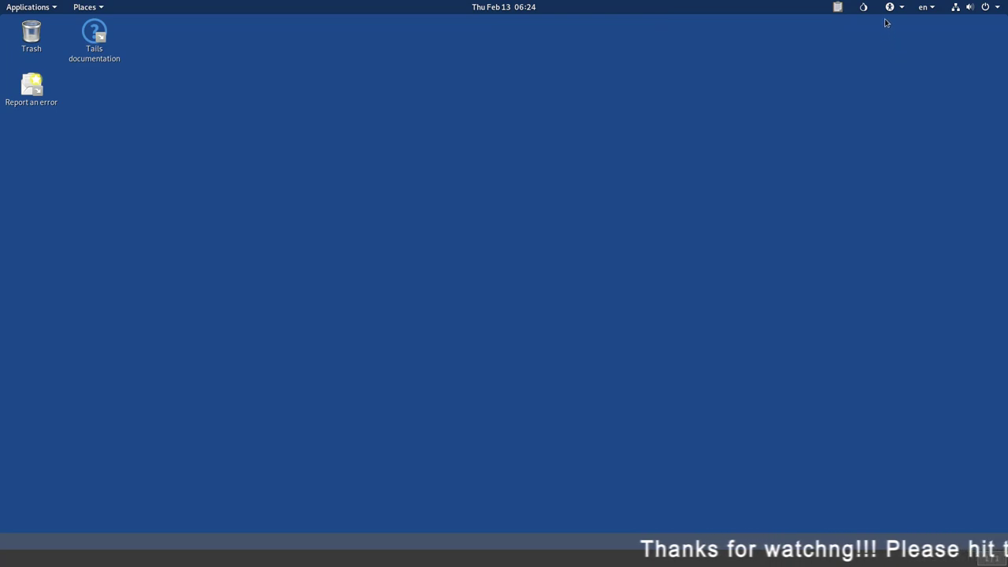
# Step: Inspect the 14 built circuits in Onion Circuits, close it, and show the keyboard layouts
pyautogui.click(863, 8)
pyautogui.click(880, 37)
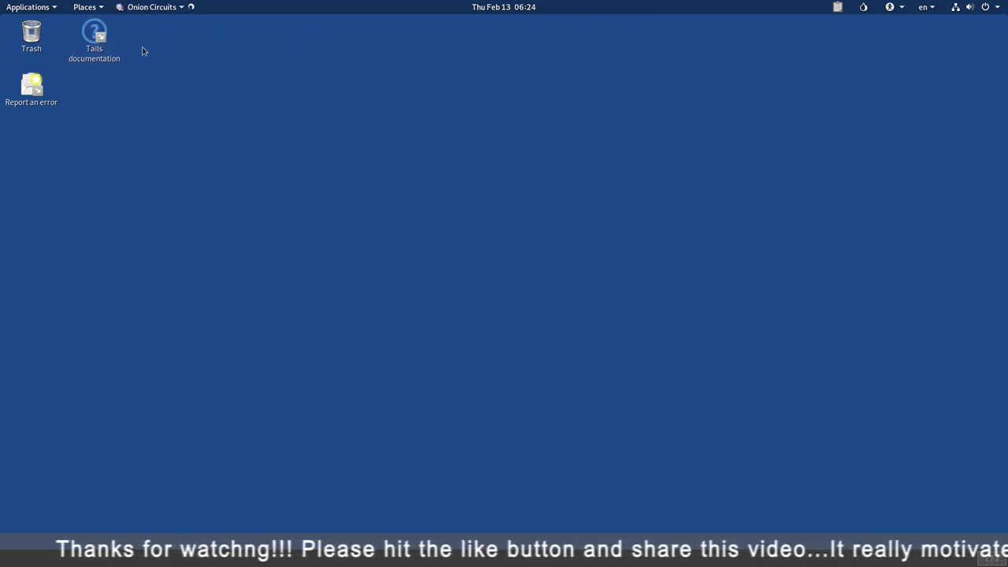
pyautogui.moveTo(288, 100); pyautogui.dragTo(359, 67)
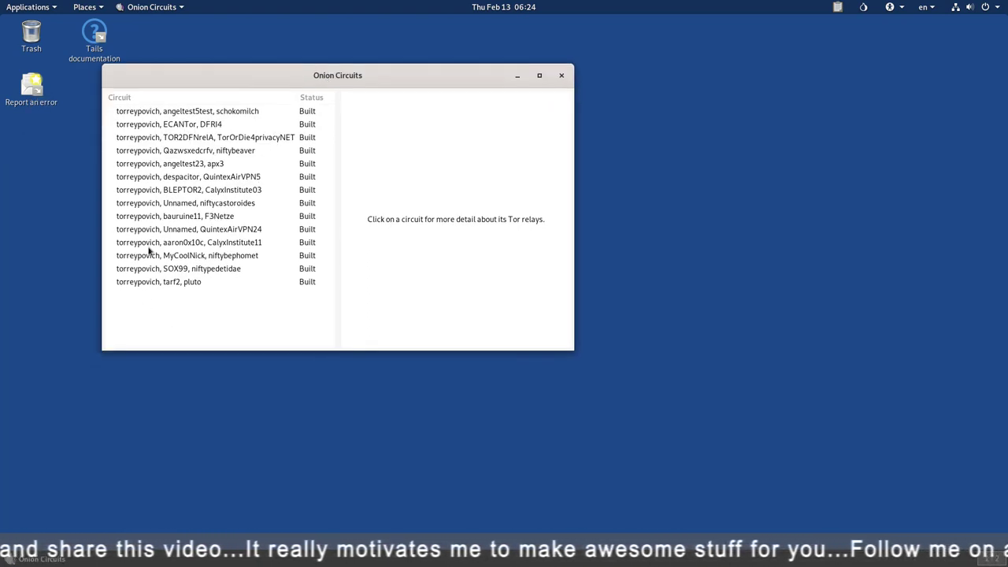
pyautogui.click(562, 77)
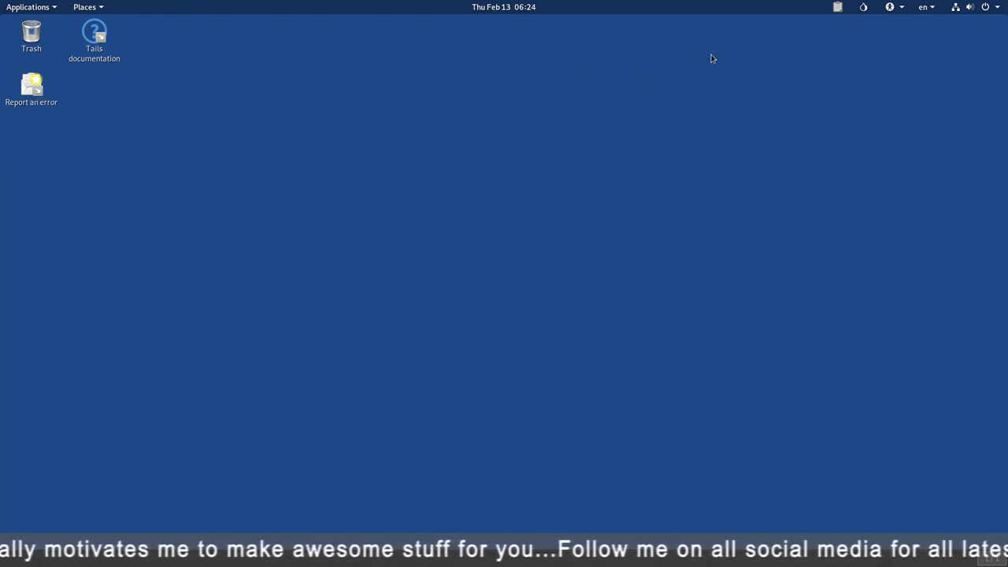
pyautogui.click(927, 7)
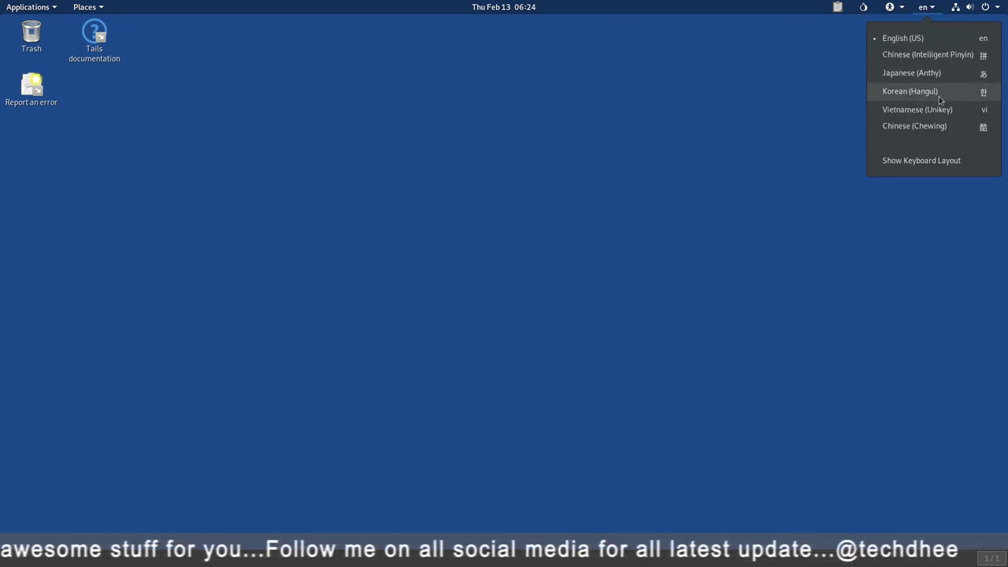
# Step: Adjust the sound volume slider in the system menu, then lock the screen
pyautogui.click(977, 7)
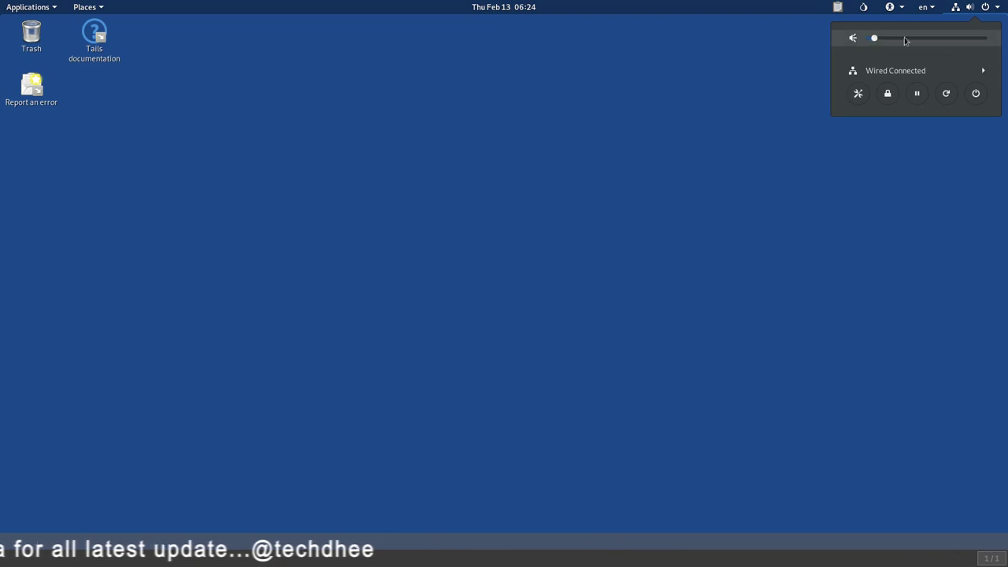
pyautogui.scroll(10, 898, 40)
pyautogui.scroll(-1, 898, 41)
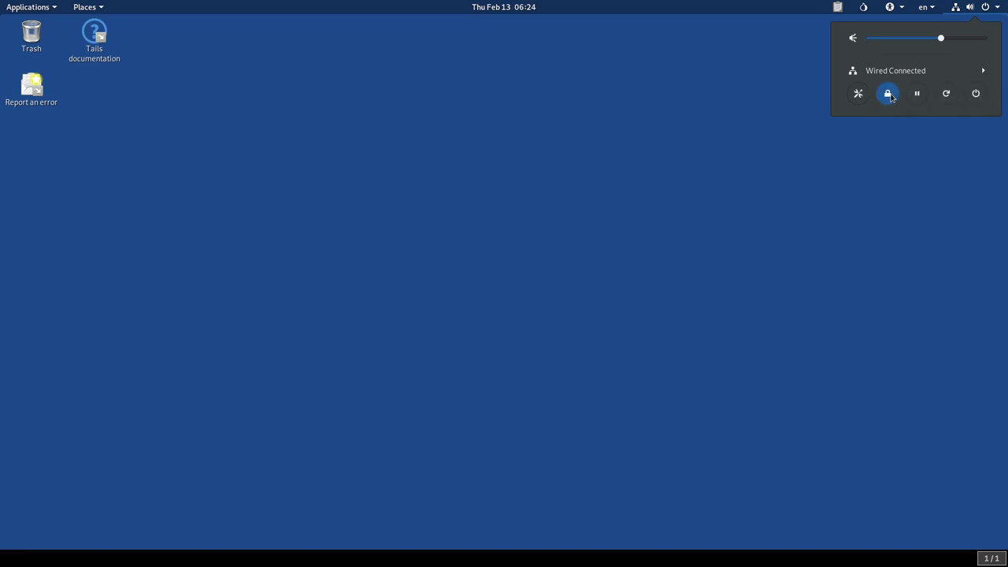
pyautogui.click(743, 29)
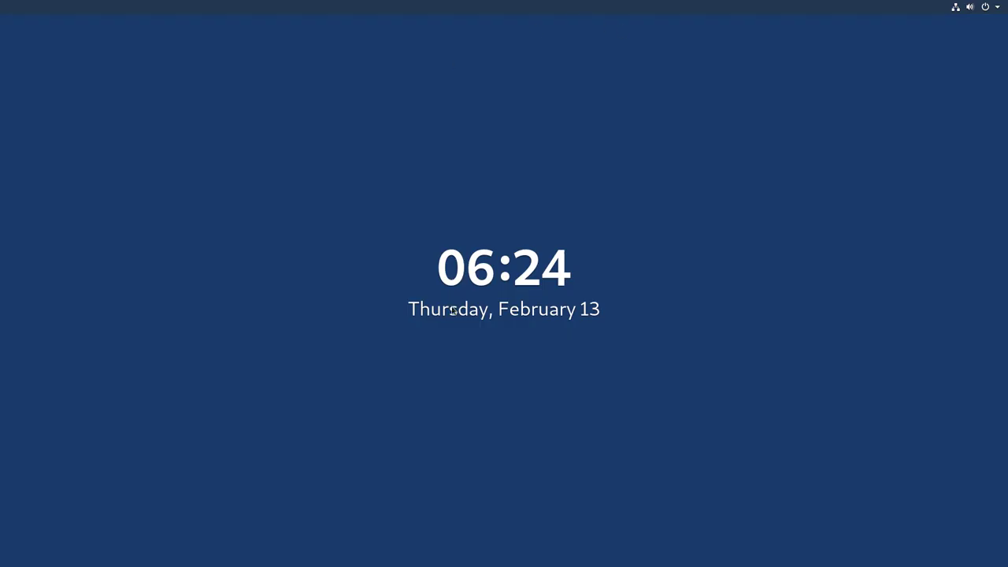
# Step: Unlock the session by entering the password
pyautogui.click(478, 294)
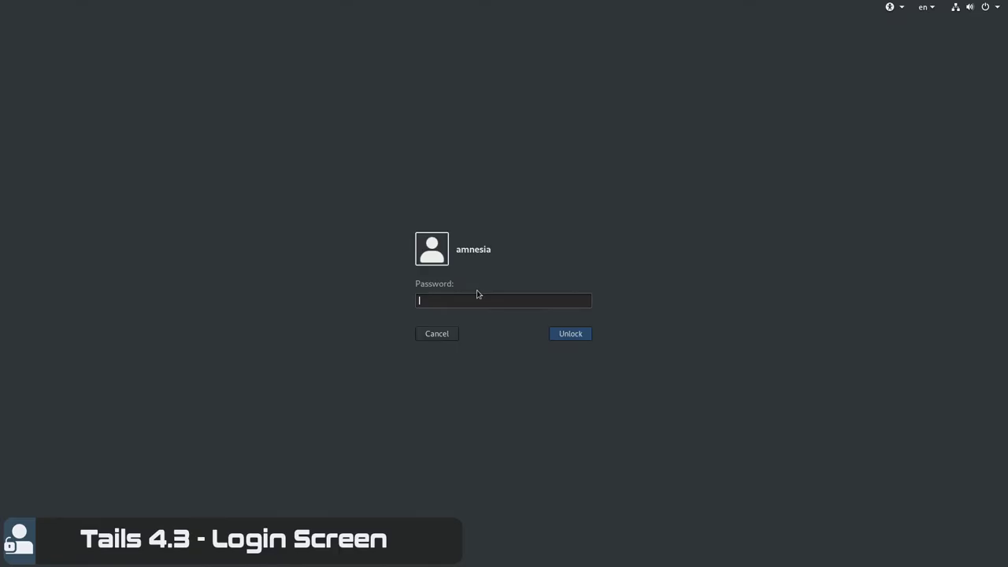
pyautogui.write('********')
pyautogui.press('Return')
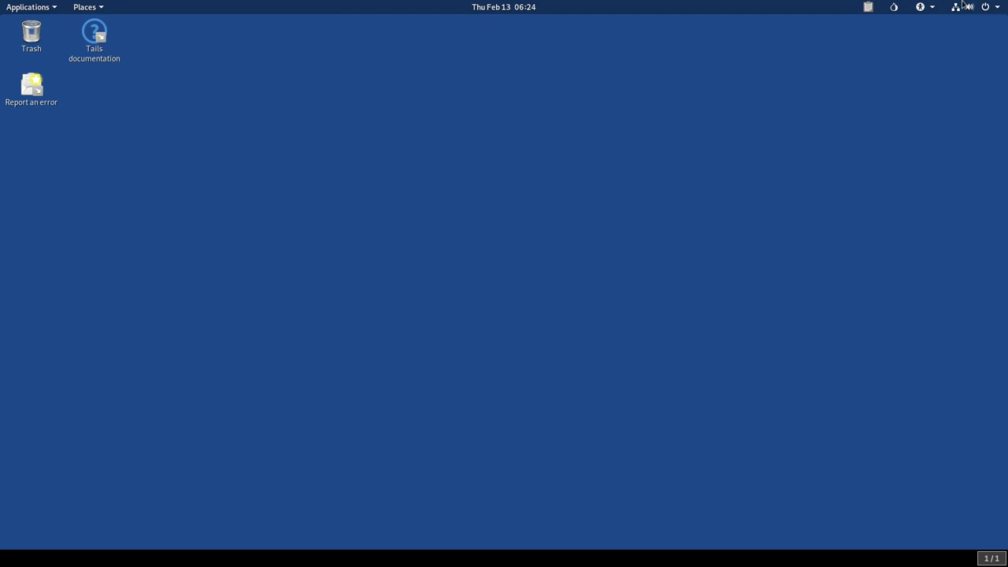
# Step: Open the Home folder from Places in Files and move its window to the right
pyautogui.click(999, 8)
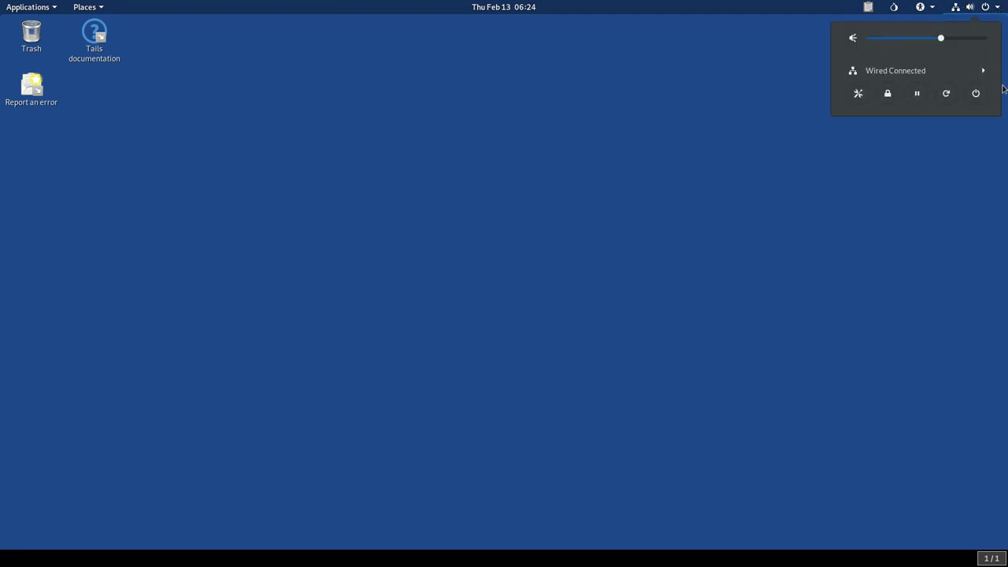
pyautogui.click(768, 219)
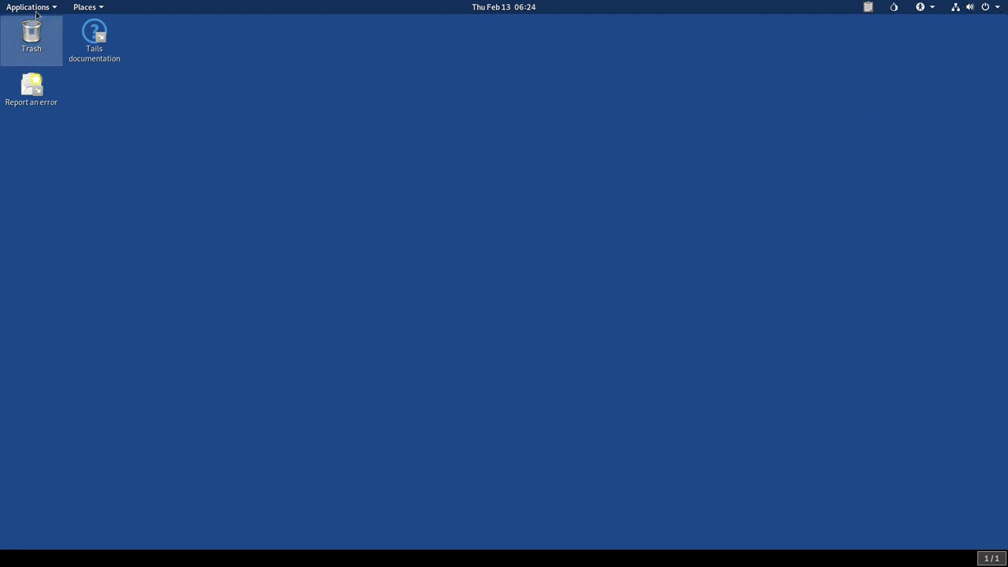
pyautogui.click(96, 10)
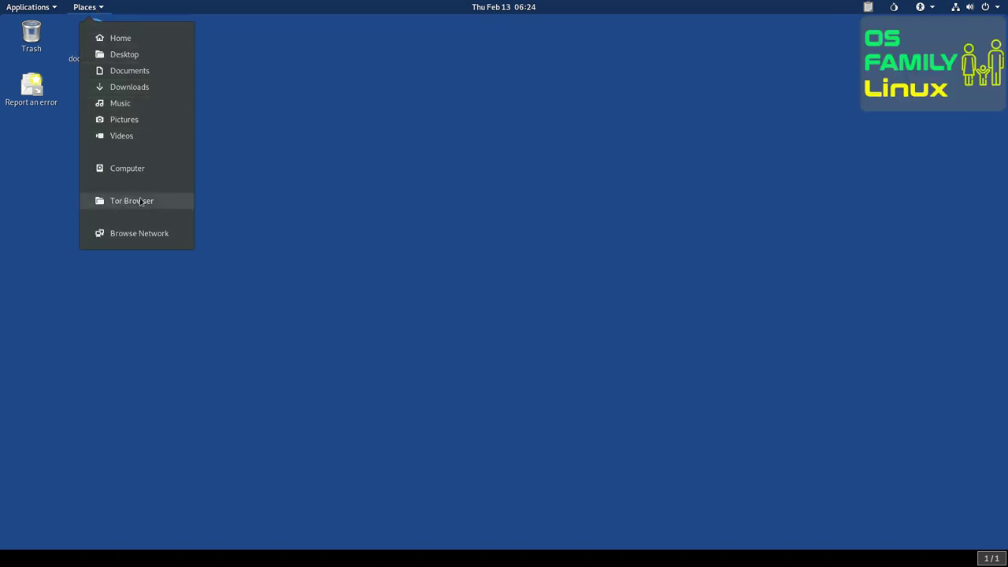
pyautogui.click(114, 38)
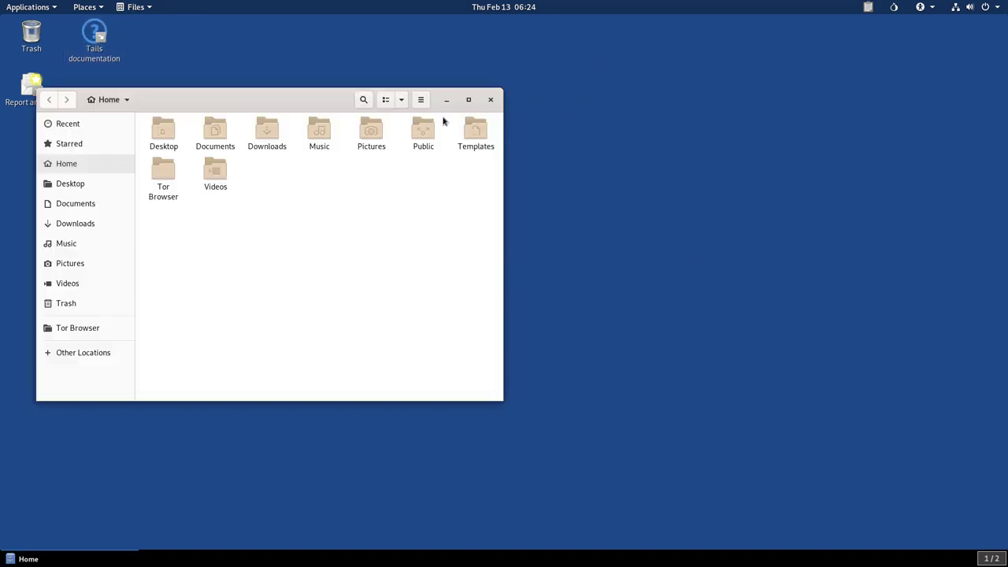
pyautogui.moveTo(424, 106); pyautogui.dragTo(657, 103)
# Step: Launch Terminal from Applications and arrange it beside the Files window
pyautogui.click(48, 7)
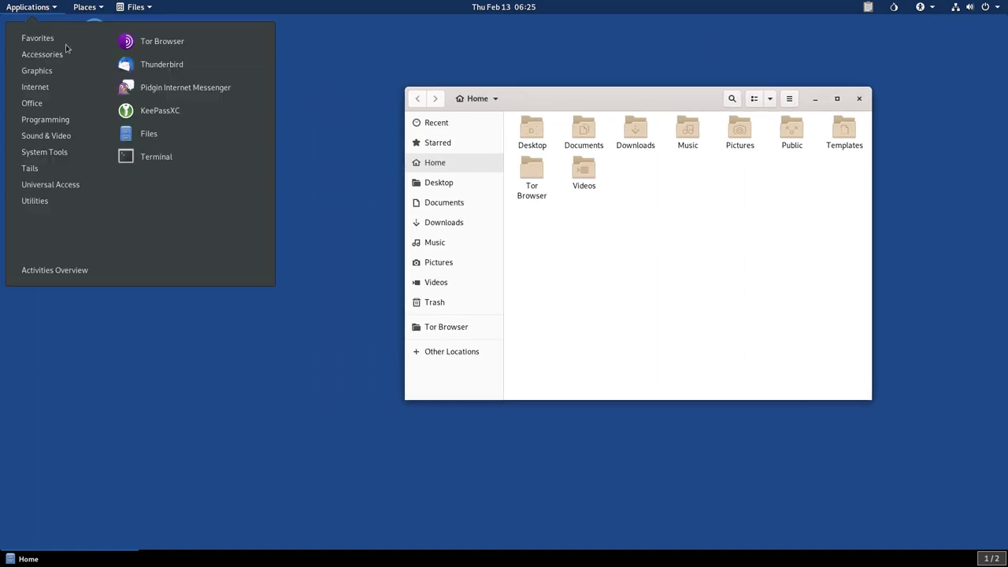
pyautogui.click(152, 158)
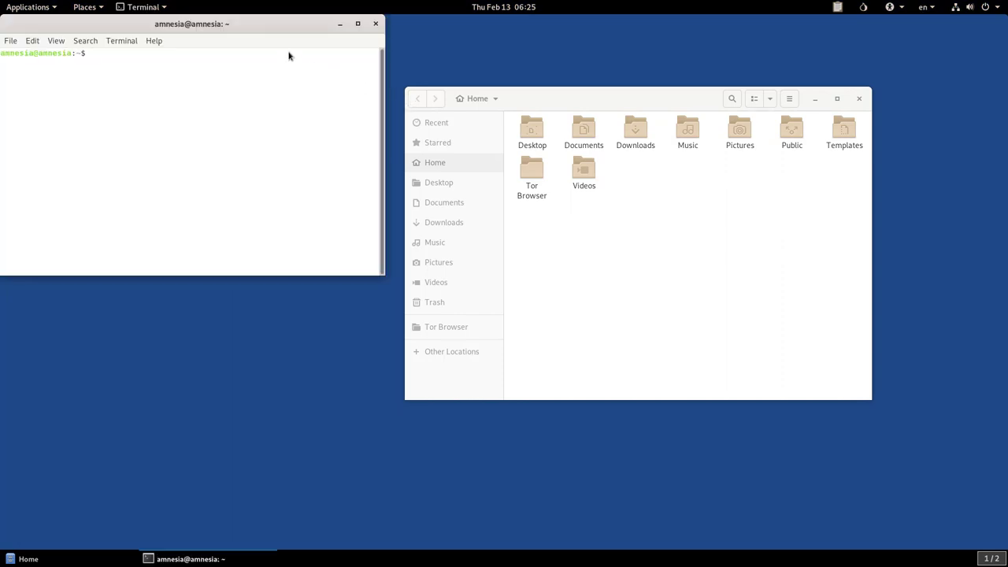
pyautogui.moveTo(273, 29); pyautogui.dragTo(319, 124)
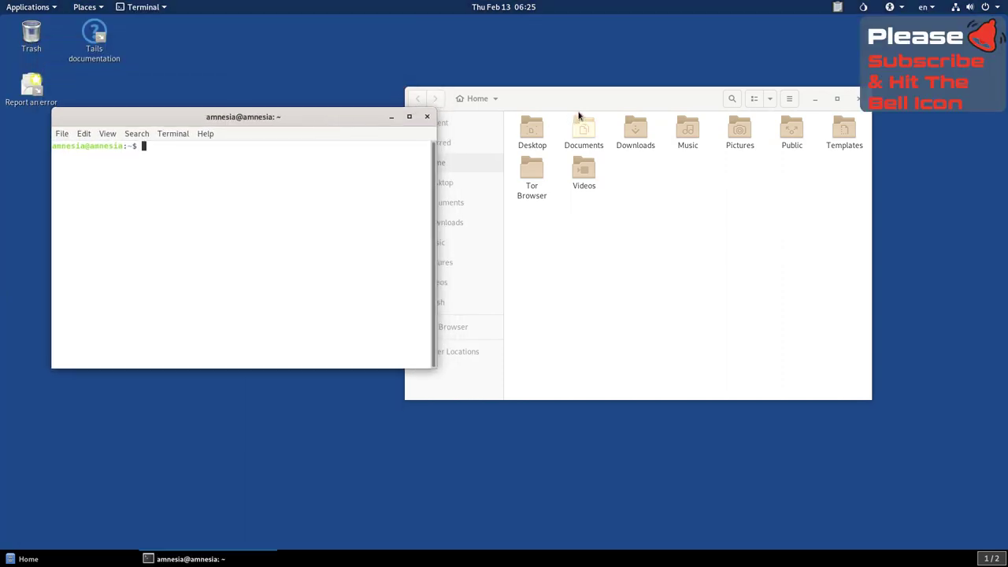
pyautogui.moveTo(669, 109); pyautogui.dragTo(759, 103)
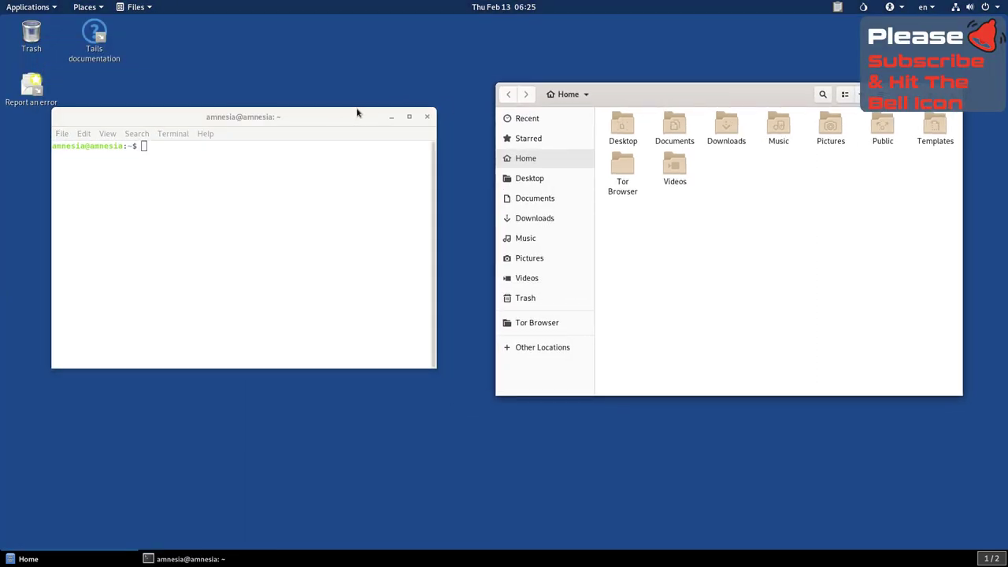
pyautogui.moveTo(334, 110); pyautogui.dragTo(367, 105)
# Step: Switch between the windows with Alt+Tab, then close Files and Terminal
pyautogui.hotkey('alt', 'Tab')
pyautogui.hotkey('alt', 'Tab')
pyautogui.hotkey('alt', 'Tab')
pyautogui.hotkey('alt', 'Tab')
pyautogui.hotkey('alt', 'Tab')
pyautogui.hotkey('alt', 'Tab')
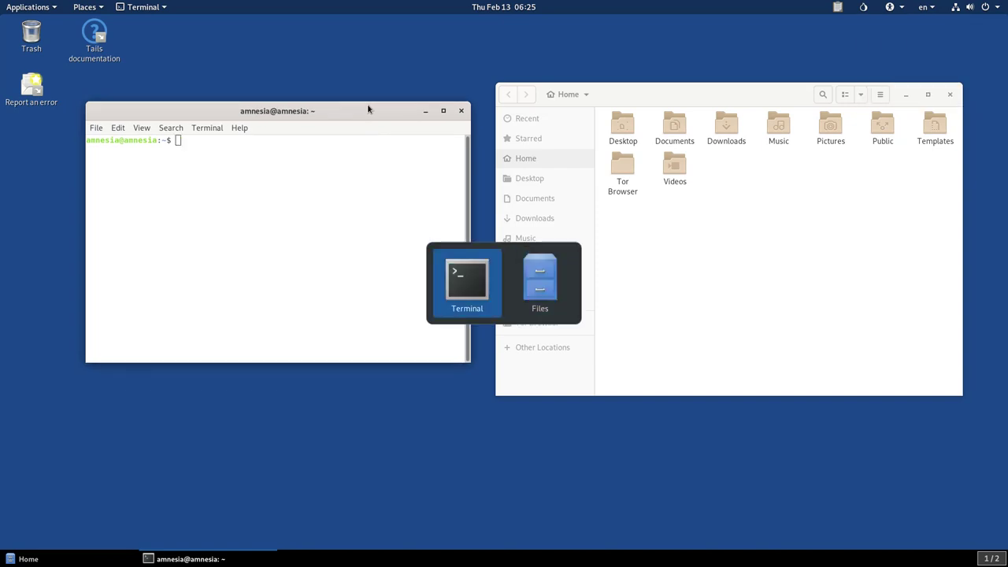
pyautogui.hotkey('alt', 'Tab')
pyautogui.hotkey('alt', 'Tab')
pyautogui.hotkey('alt', 'Tab')
pyautogui.hotkey('alt', 'Tab')
pyautogui.hotkey('alt', 'Tab')
pyautogui.hotkey('alt', 'Tab')
pyautogui.hotkey('alt', 'Tab')
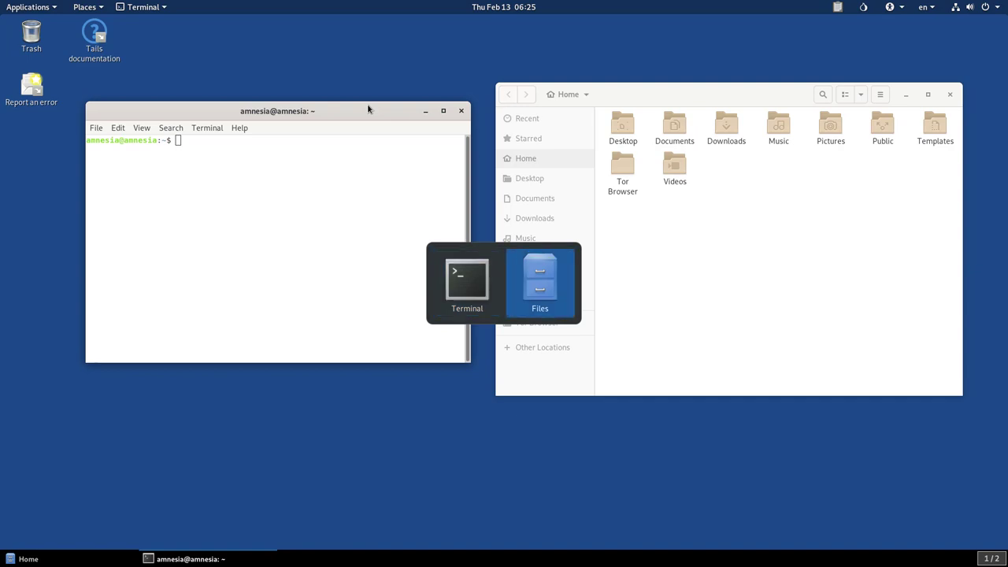
pyautogui.hotkey('alt', 'Tab')
pyautogui.hotkey('alt', 'Tab')
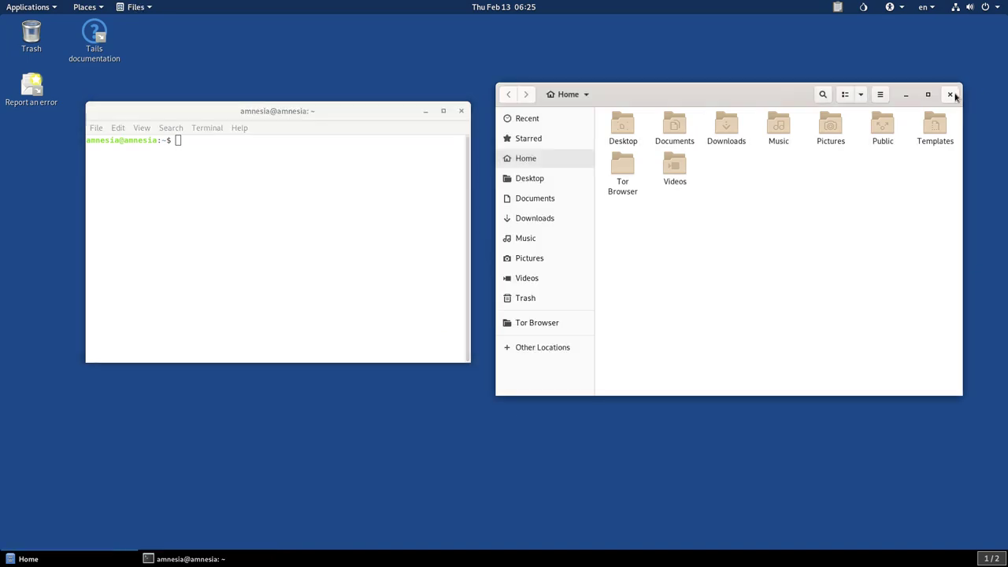
pyautogui.click(950, 93)
pyautogui.click(461, 110)
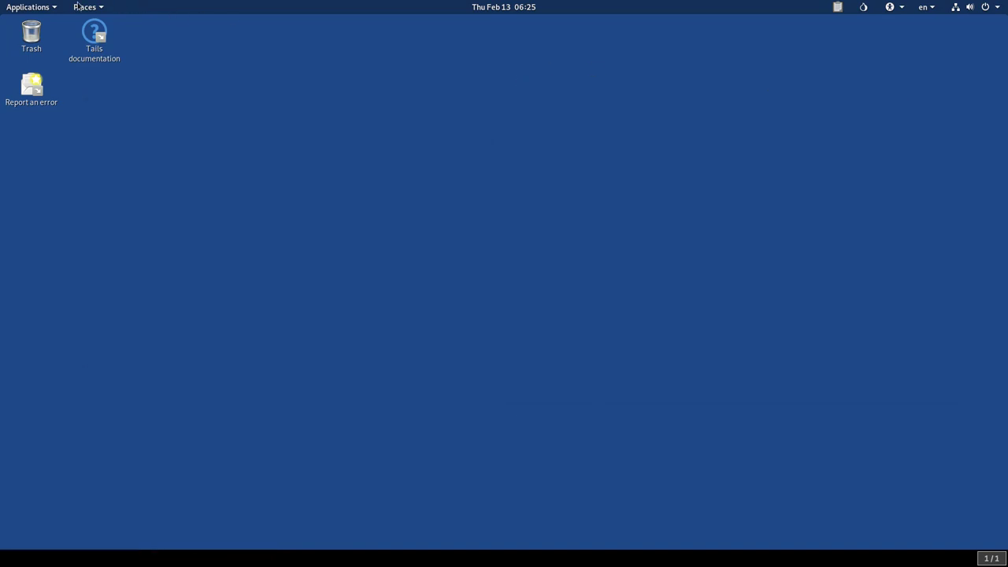
pyautogui.click(50, 9)
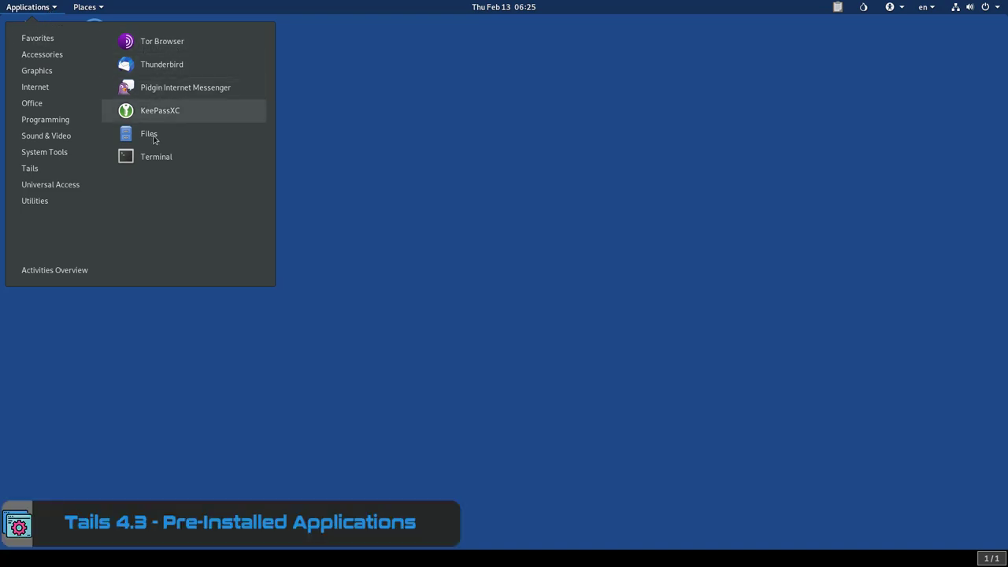
pyautogui.click(167, 44)
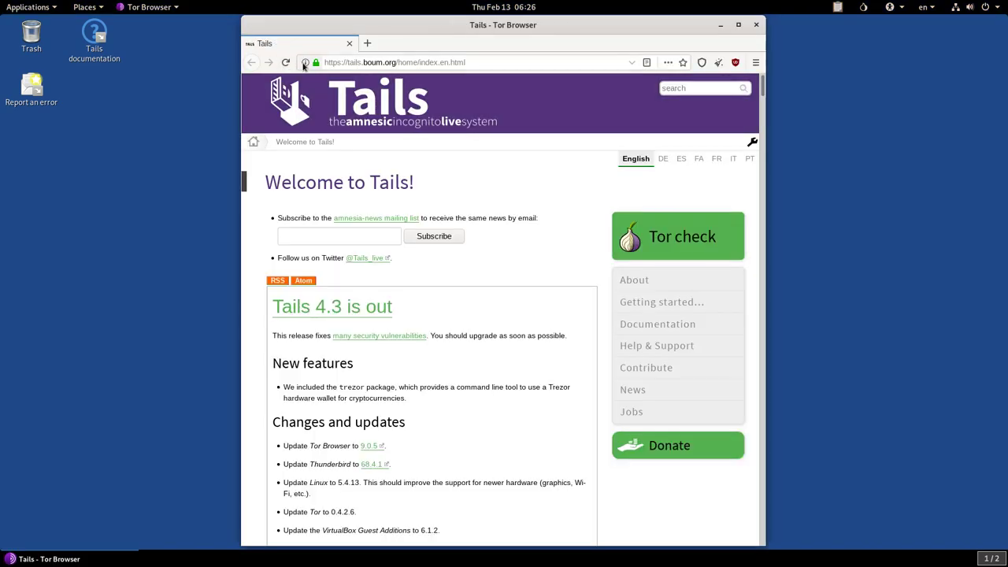
pyautogui.click(305, 63)
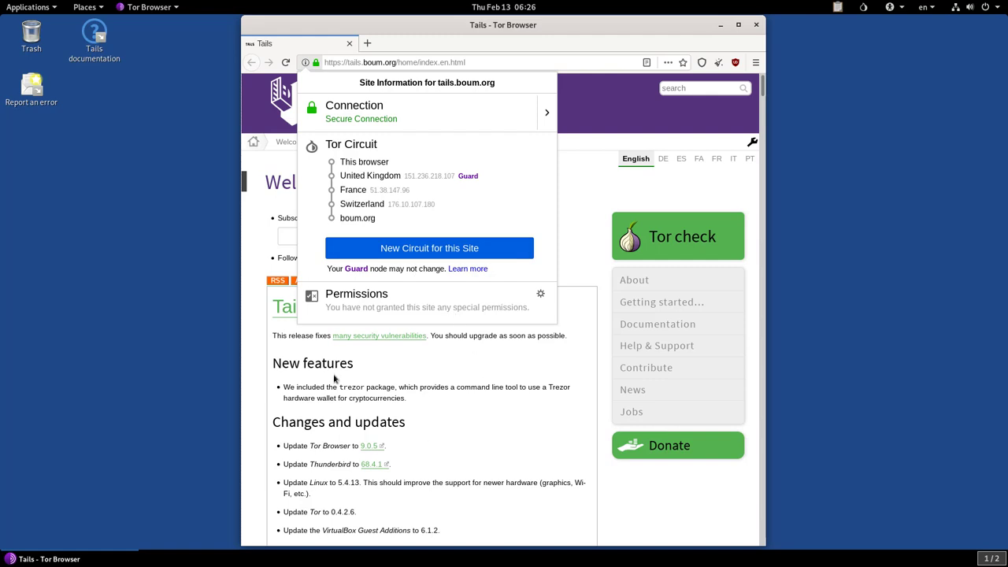
pyautogui.click(757, 27)
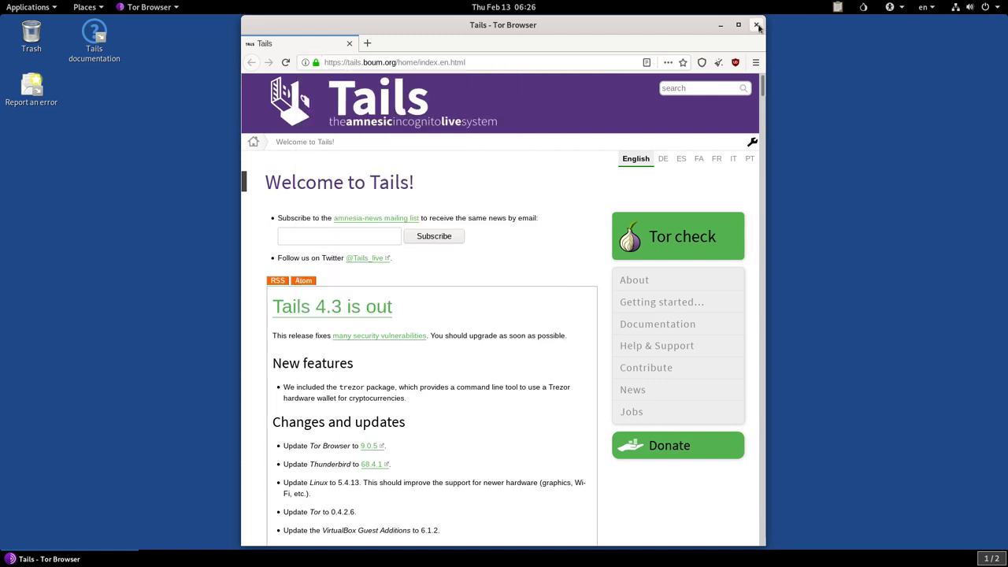
pyautogui.click(757, 26)
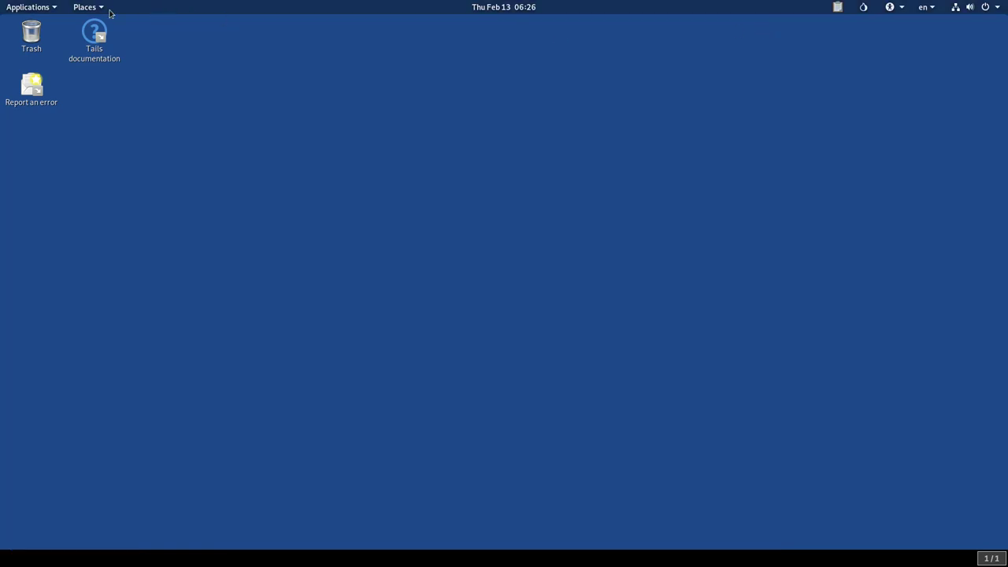
# Step: Launch Text Editor from Applications > Accessories and close the empty document
pyautogui.click(59, 8)
pyautogui.moveTo(87, 54)
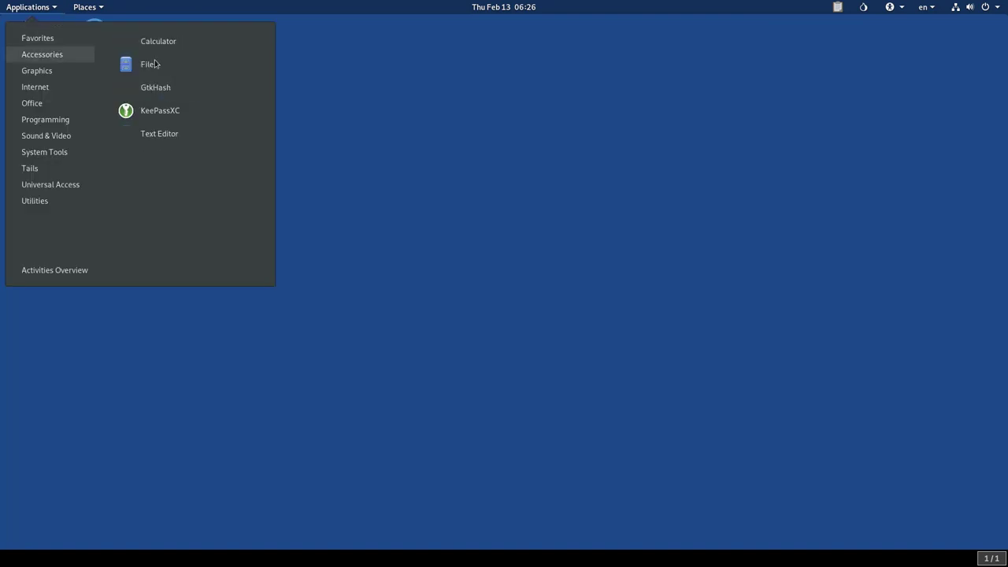
pyautogui.click(154, 142)
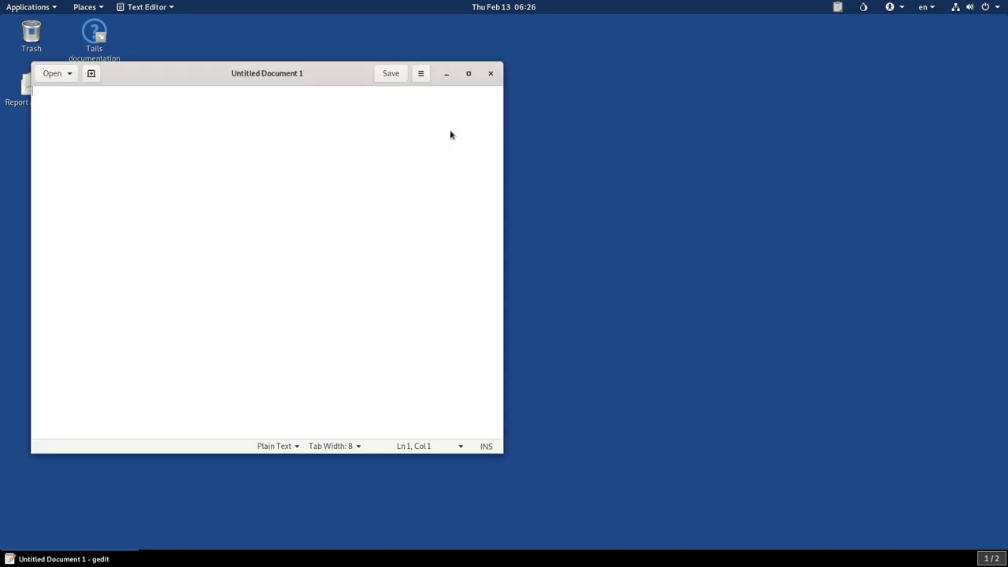
pyautogui.click(491, 73)
# Step: Browse the Applications categories down to System Tools, showing Synaptic Package Manager
pyautogui.click(60, 11)
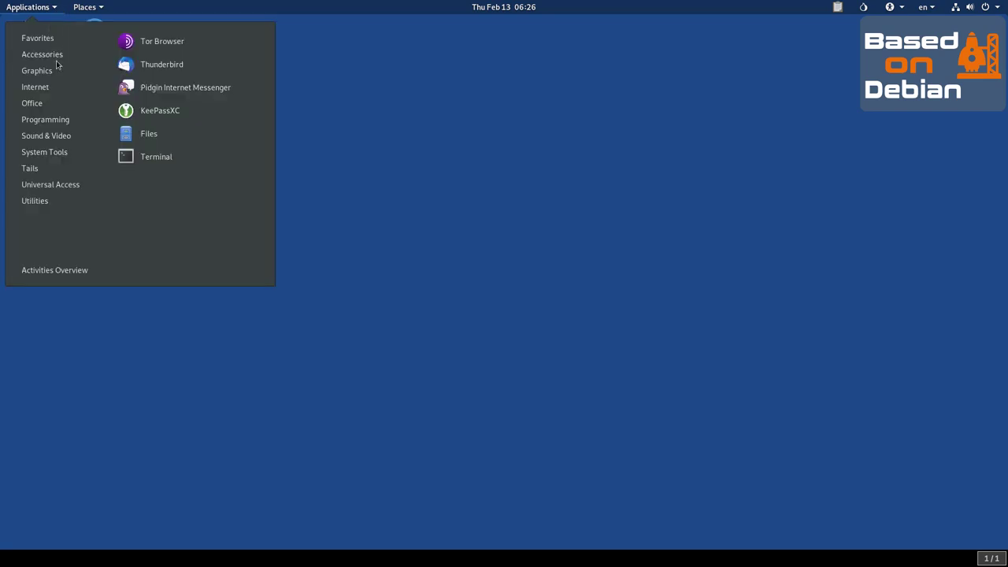
pyautogui.moveTo(57, 63)
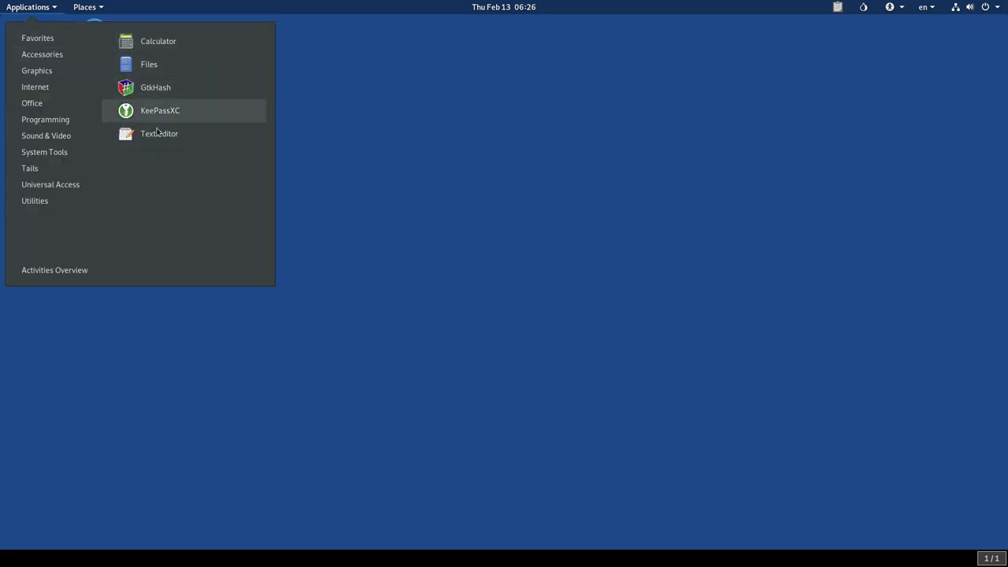
pyautogui.moveTo(13, 94)
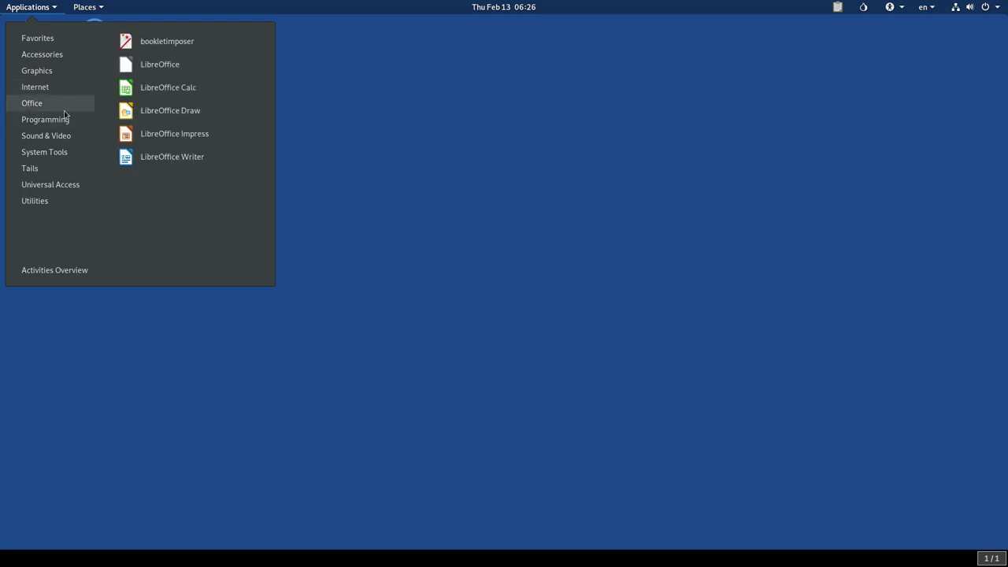
pyautogui.moveTo(37, 108)
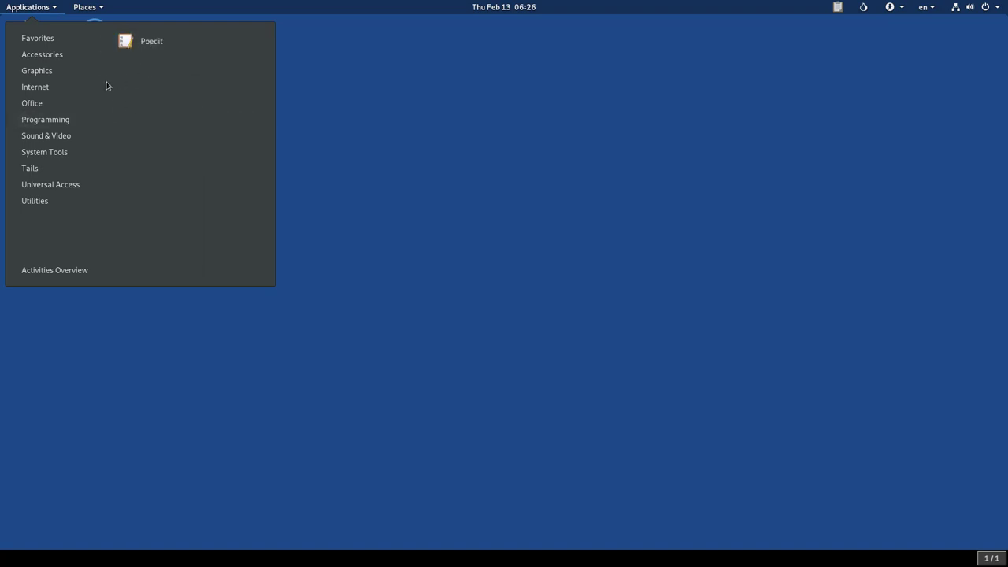
pyautogui.moveTo(38, 141)
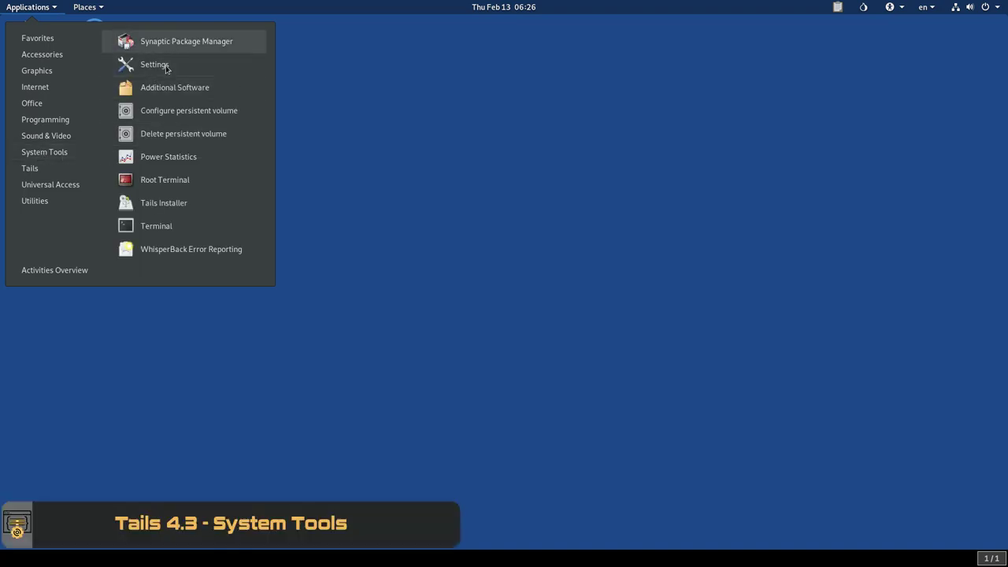
# Step: Launch Synaptic Package Manager, authenticate with the administration password, and view the download file details
pyautogui.click(175, 50)
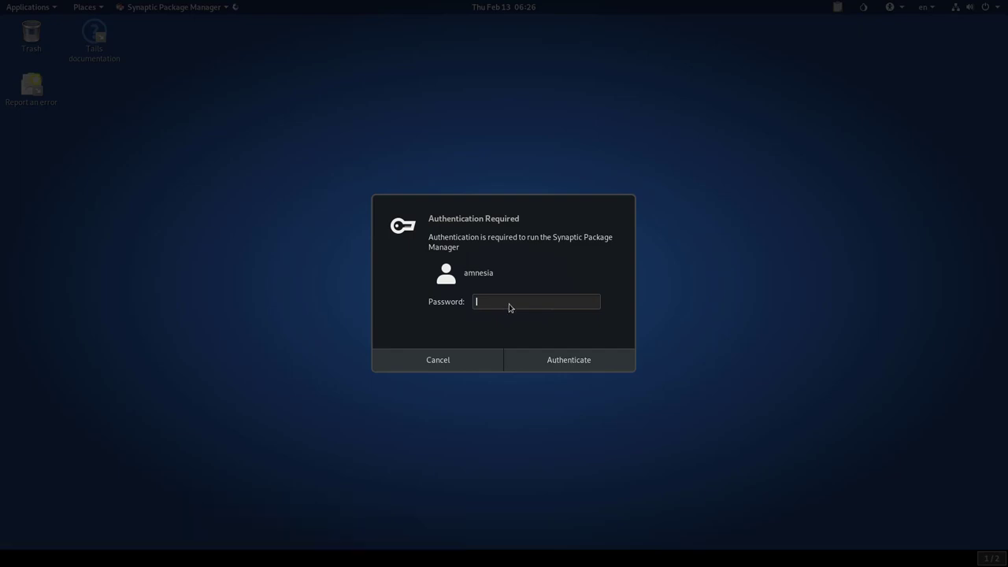
pyautogui.write('••••••••')
pyautogui.press('Return')
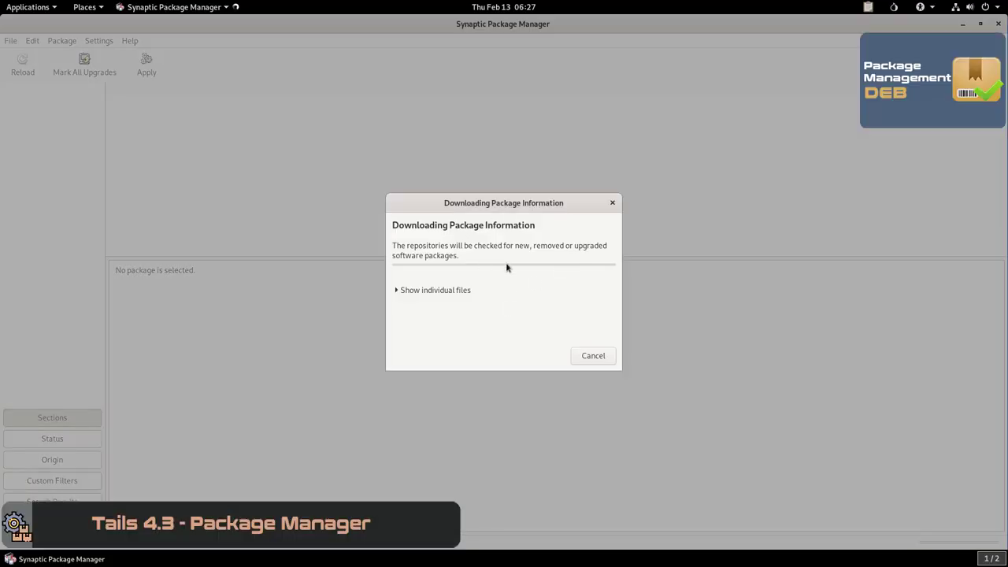
pyautogui.click(399, 291)
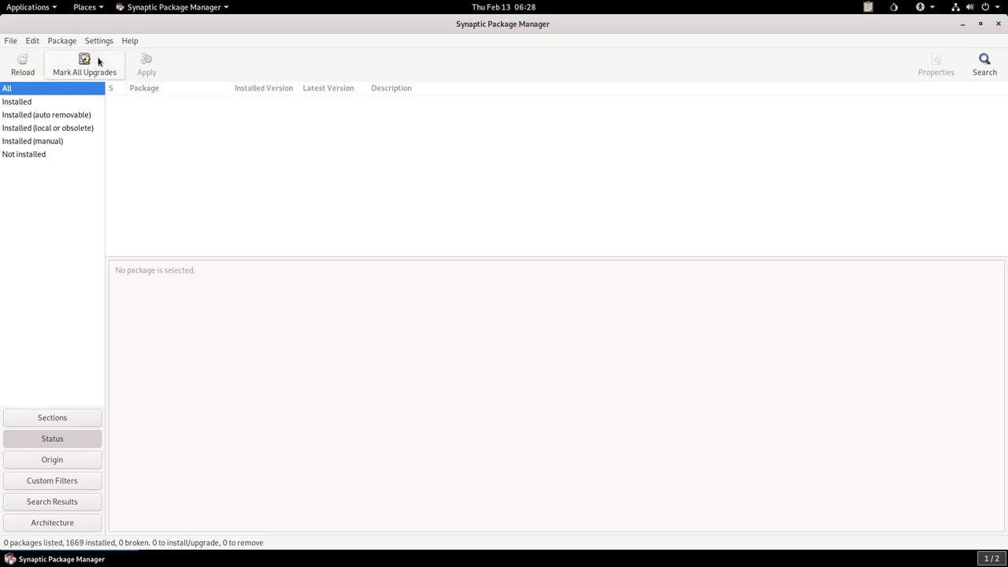
# Step: Browse the installed, auto-removable, local/obsolete, manually installed and not-installed package filters, then close Synaptic
pyautogui.click(26, 103)
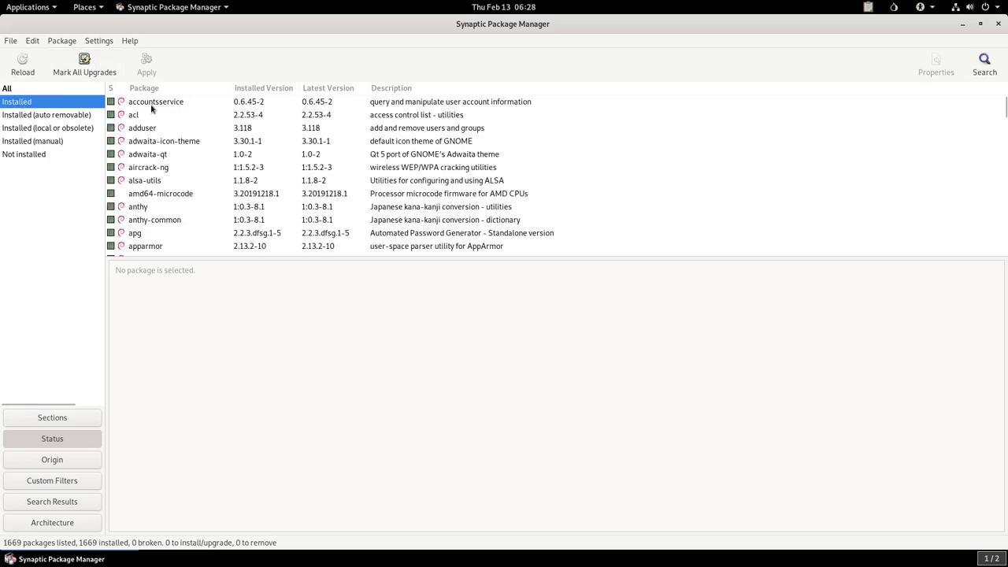
pyautogui.scroll(-5, 141, 165)
pyautogui.scroll(-2, 140, 172)
pyautogui.click(48, 115)
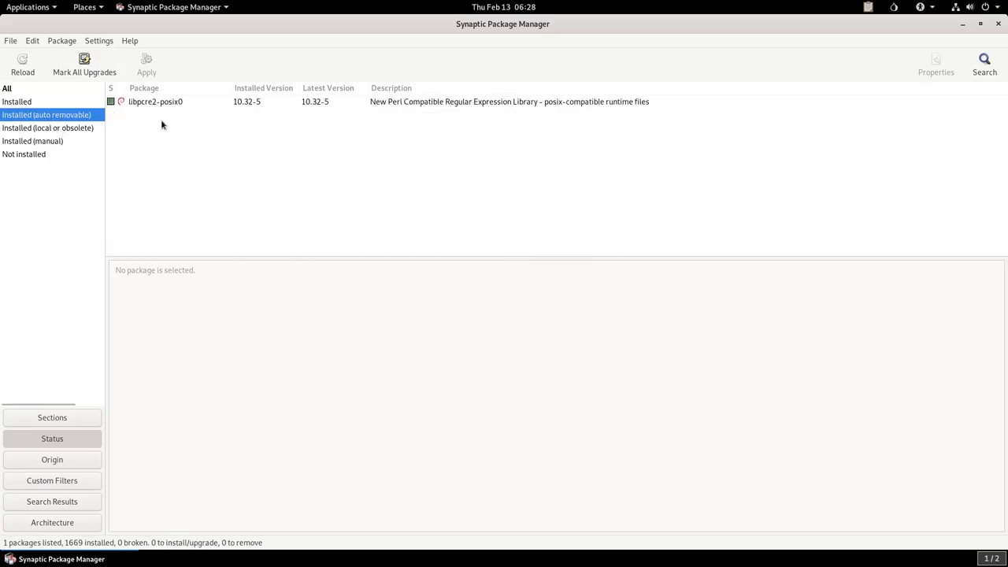
pyautogui.click(50, 130)
pyautogui.click(39, 142)
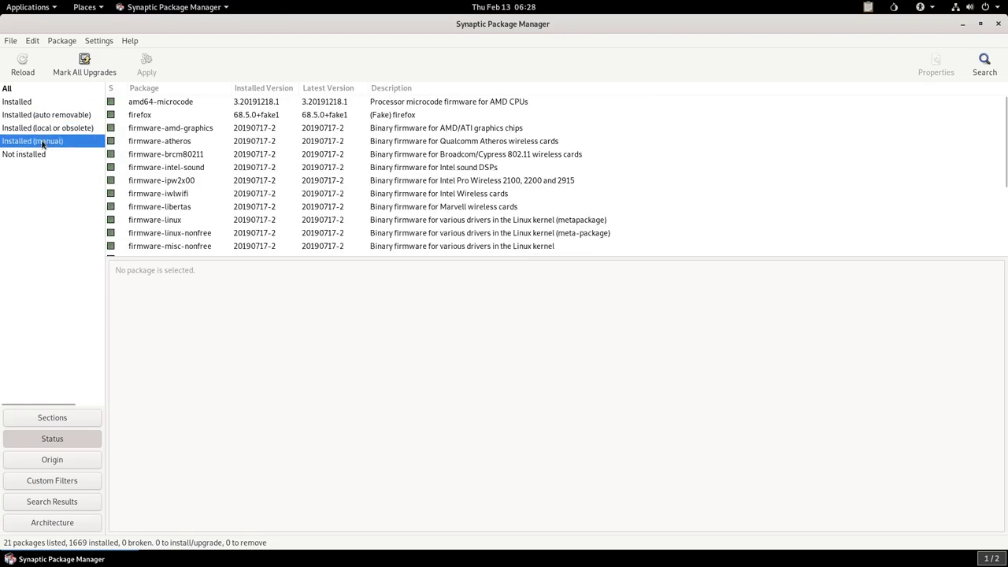
pyautogui.click(39, 154)
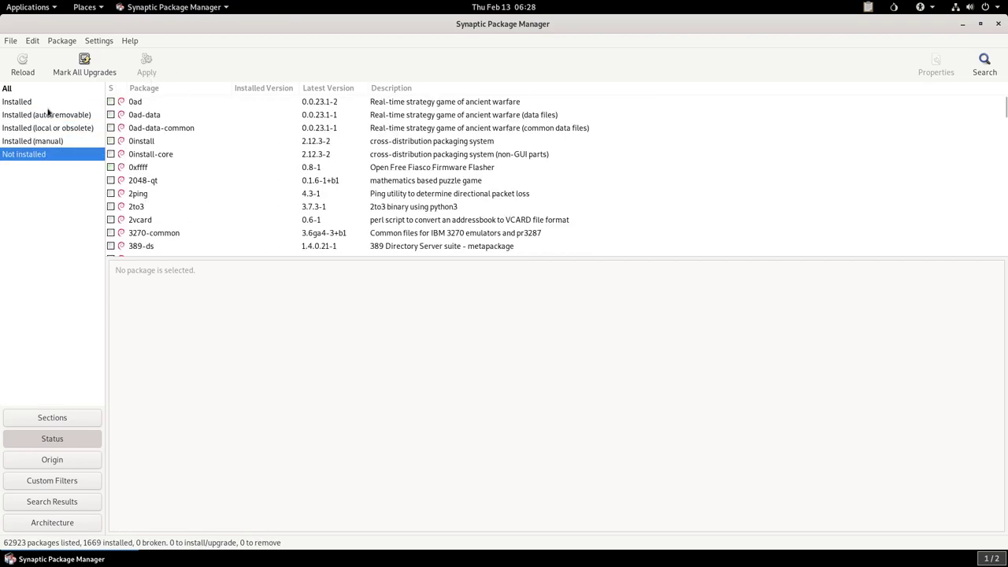
pyautogui.scroll(-1, 252, 159)
pyautogui.scroll(-20, 194, 198)
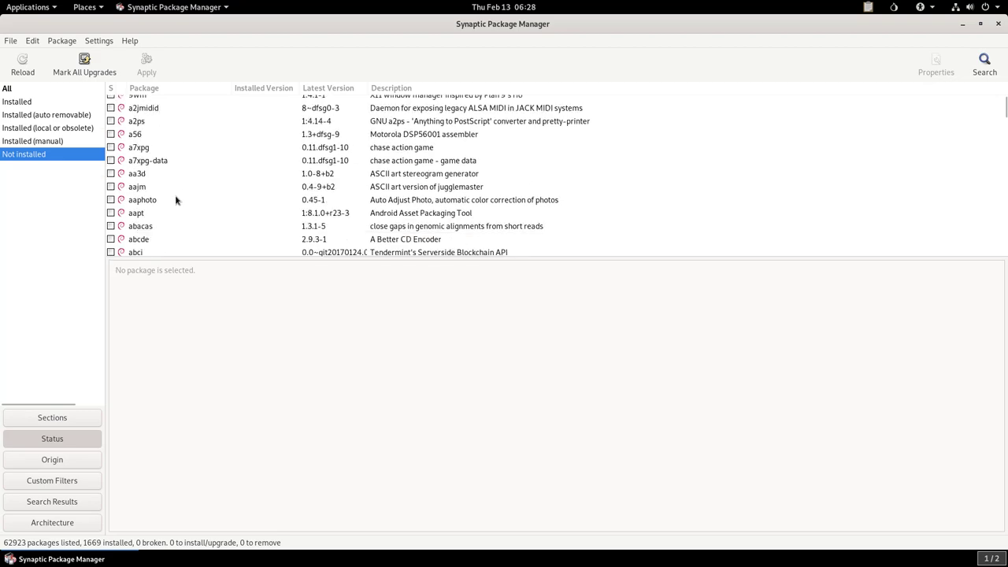
pyautogui.scroll(-15, 193, 198)
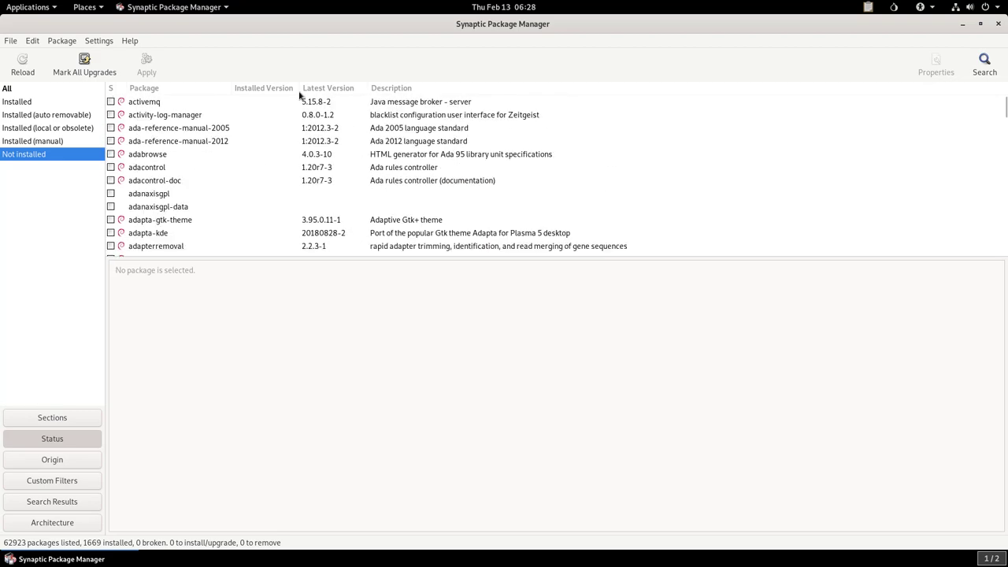
pyautogui.click(998, 25)
pyautogui.click(25, 8)
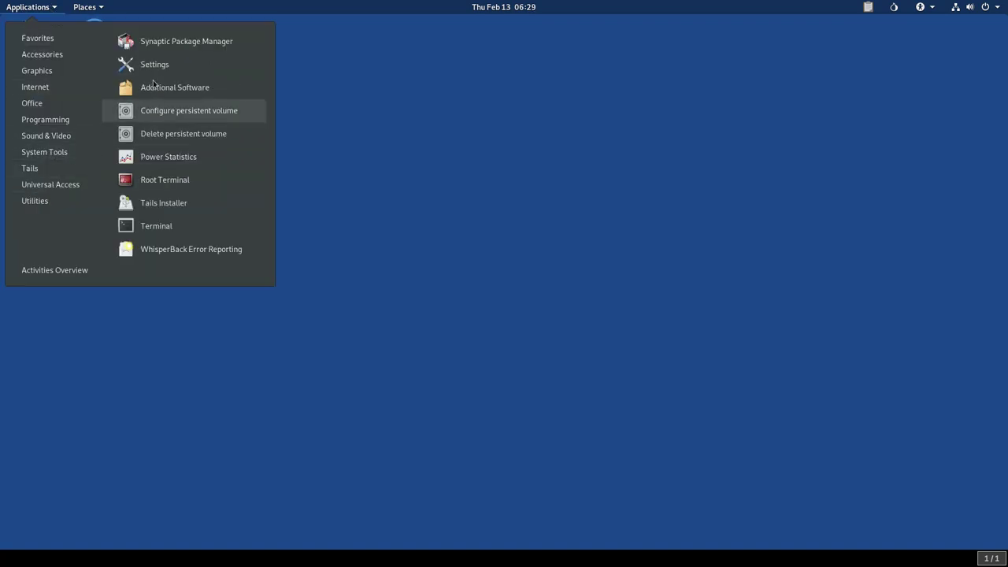
# Step: Open Settings on the Background page and browse desktop background colours without choosing one
pyautogui.click(156, 74)
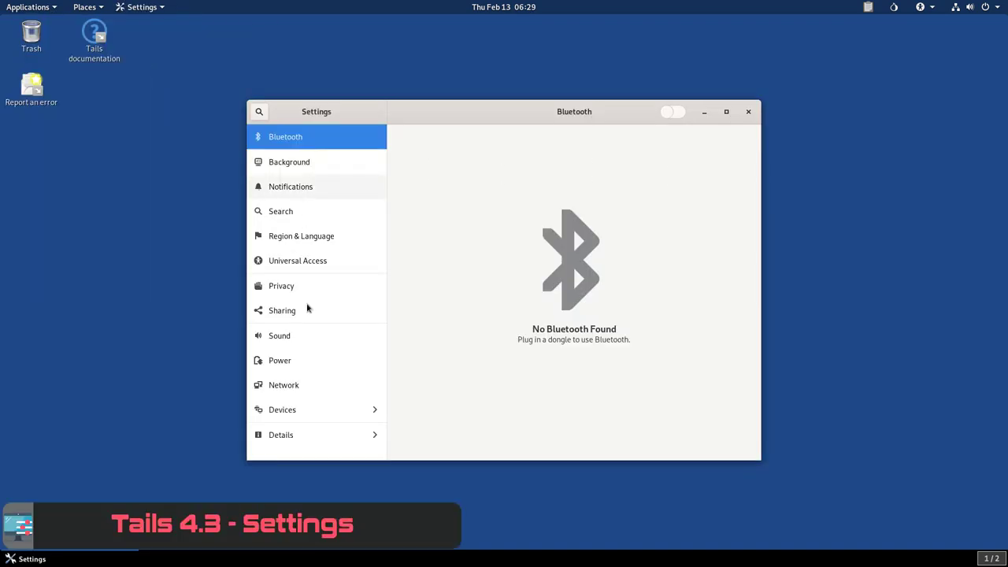
pyautogui.click(289, 163)
pyautogui.click(479, 291)
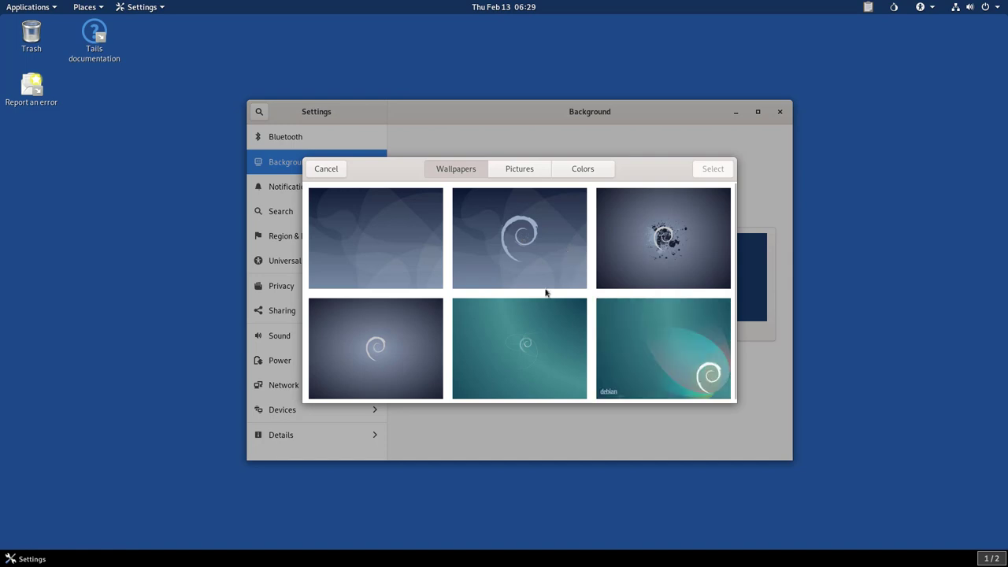
pyautogui.click(583, 171)
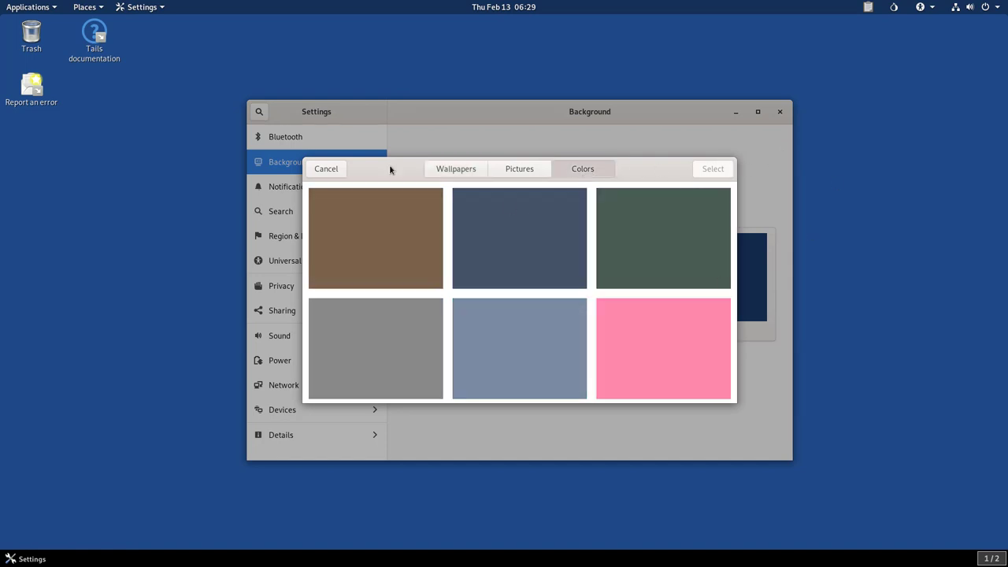
pyautogui.click(337, 172)
# Step: Browse the lock screen Pictures and Colors choices and cancel, leaving it unchanged
pyautogui.click(709, 304)
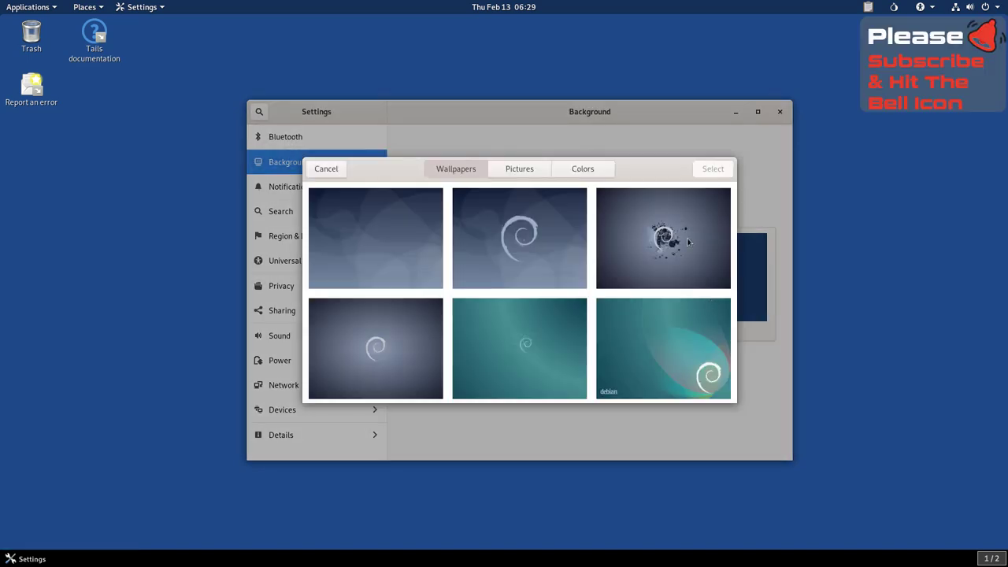
pyautogui.click(517, 170)
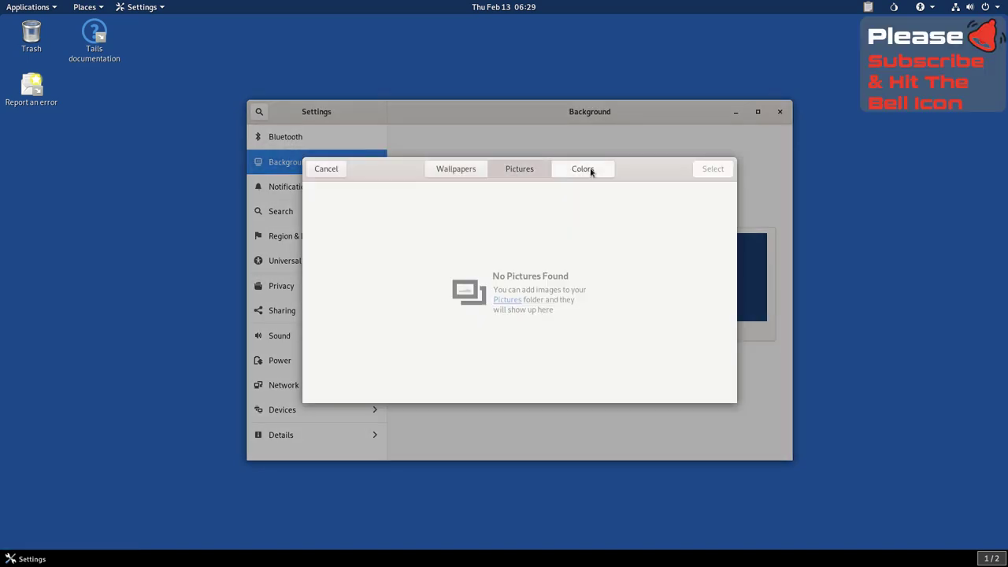
pyautogui.click(591, 172)
pyautogui.click(335, 175)
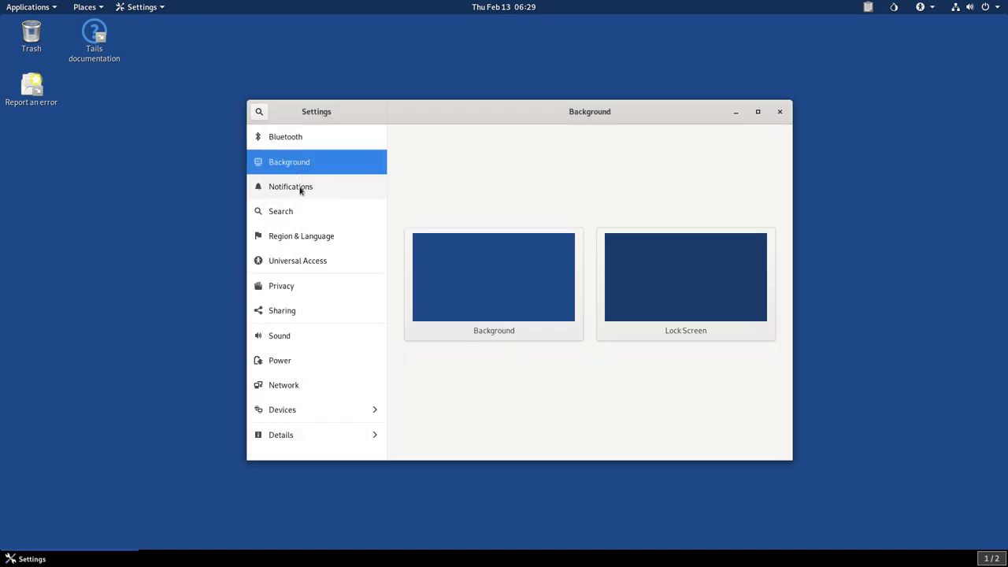
# Step: Look through the Notifications, Search, Accessibility, Privacy and Sharing settings pages
pyautogui.click(300, 189)
pyautogui.click(288, 214)
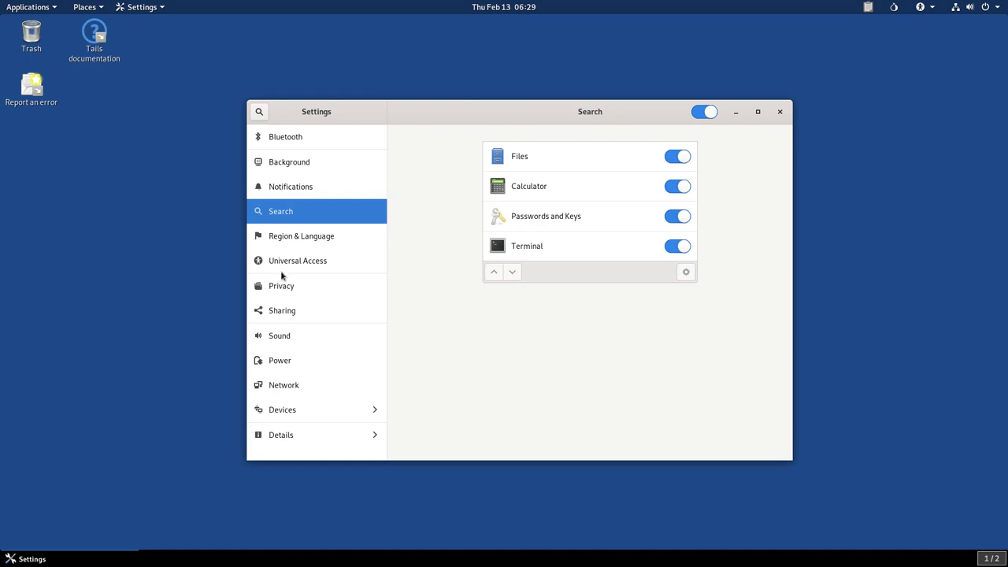
pyautogui.click(290, 262)
pyautogui.click(284, 289)
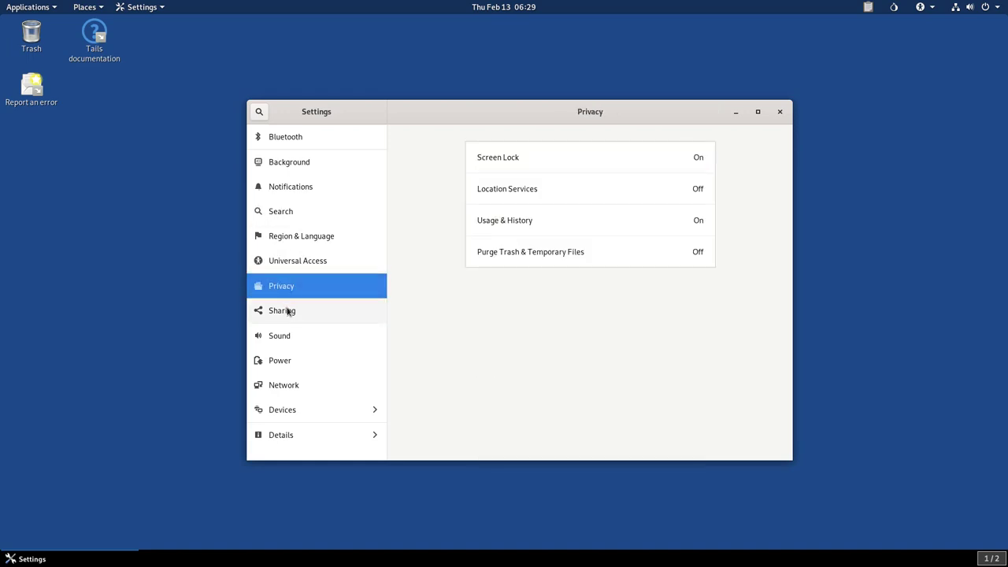
pyautogui.click(288, 312)
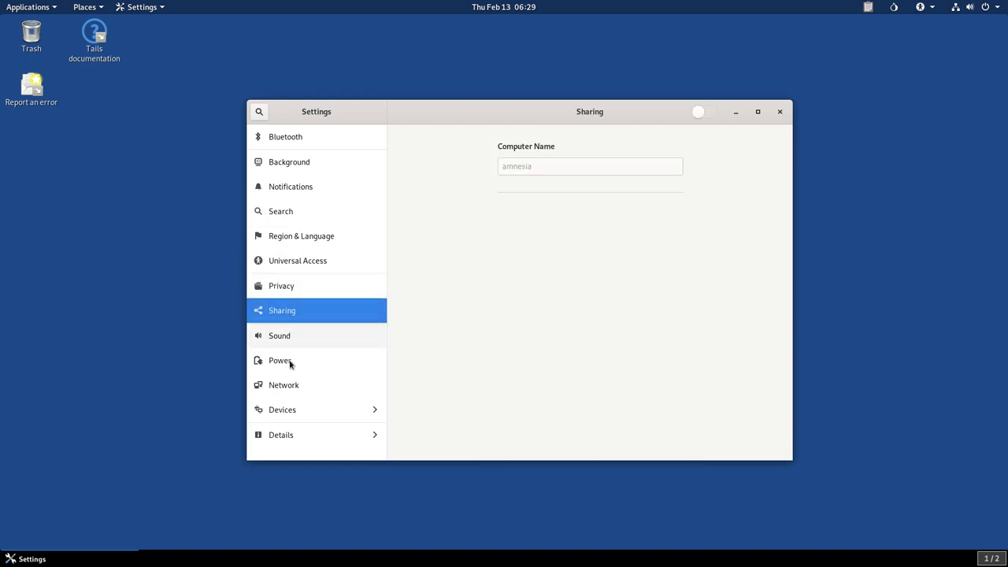
# Step: In Power settings, set Blank screen to 12 minutes and leave Automatic suspend unchanged
pyautogui.click(289, 361)
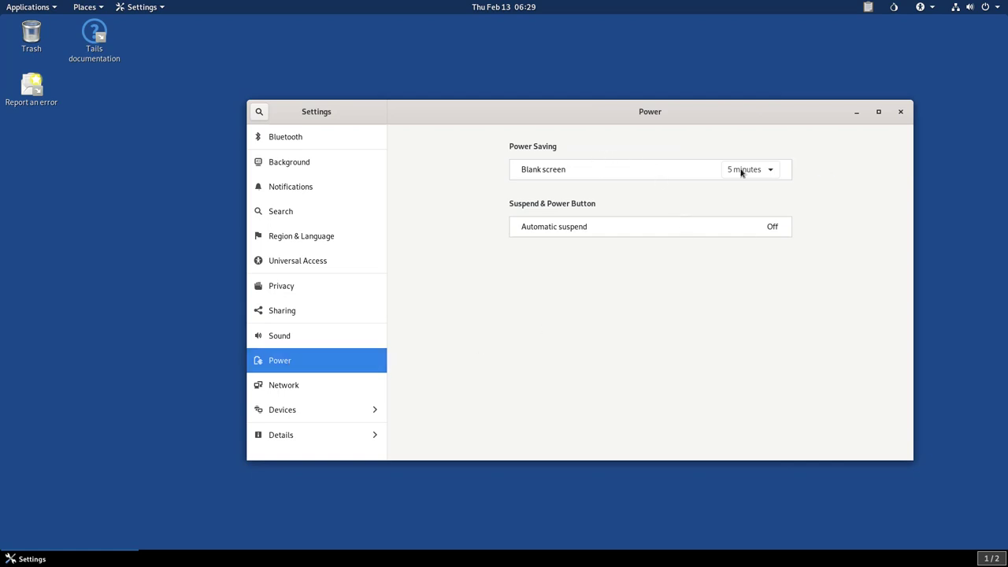
pyautogui.click(767, 172)
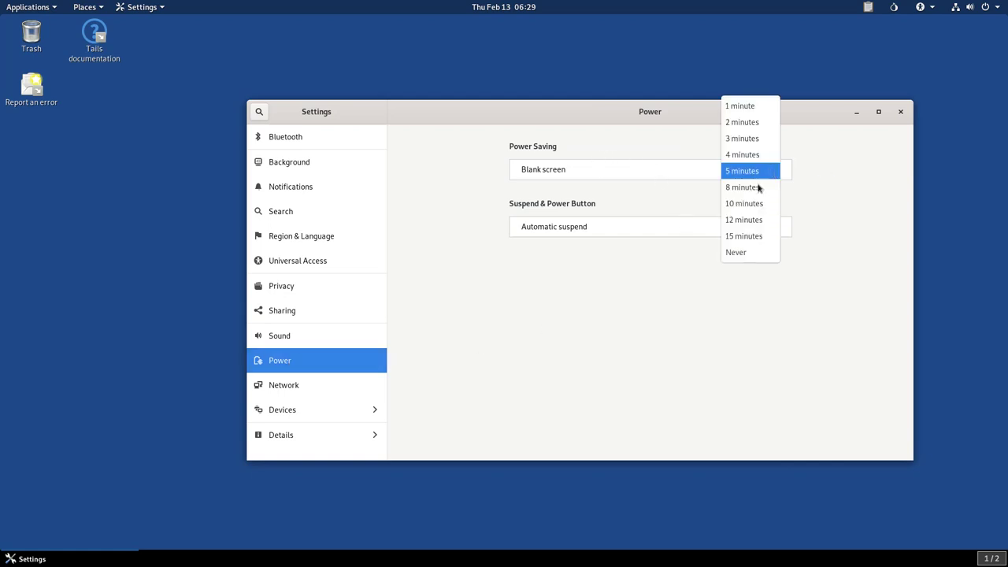
pyautogui.click(740, 221)
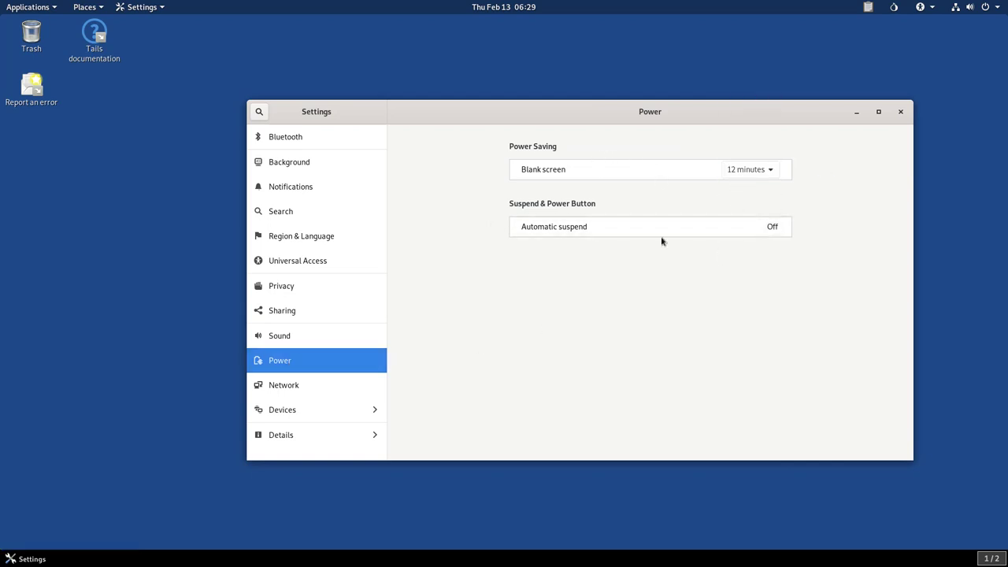
pyautogui.click(662, 233)
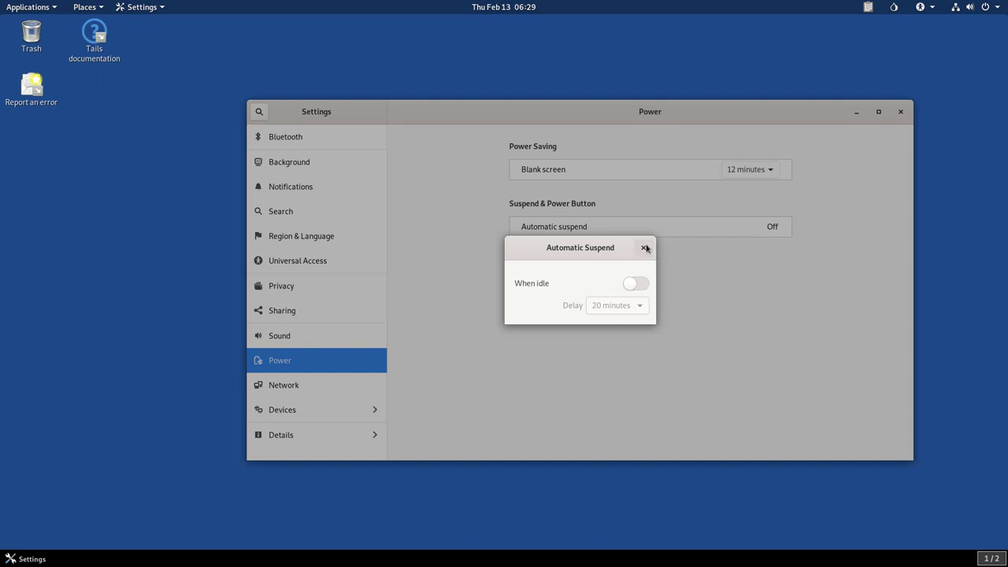
pyautogui.click(644, 248)
# Step: Review the Displays, Keyboard, Mouse & Touchpad, Printers, Removable Media and Thunderbolt pages, then close Settings
pyautogui.click(282, 409)
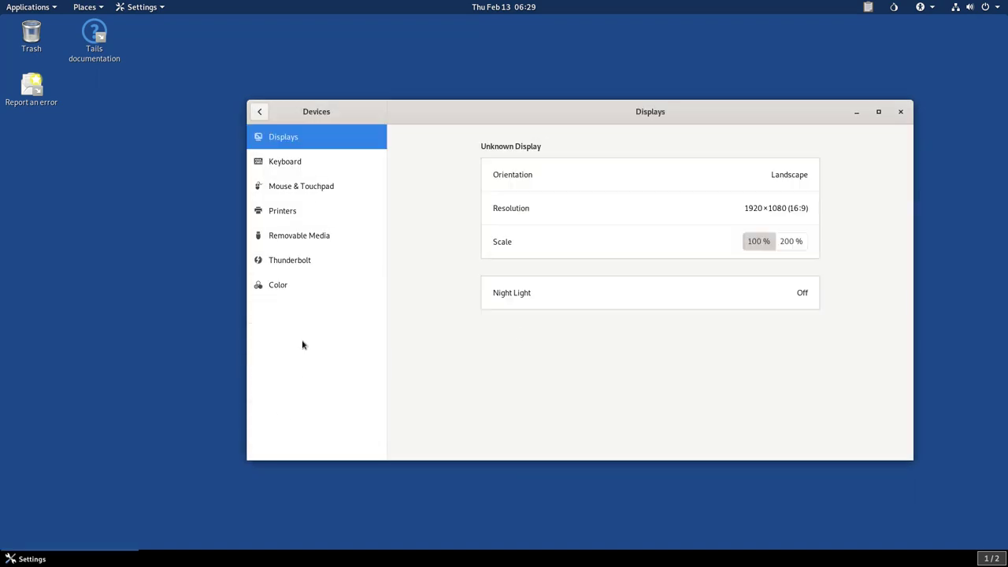
pyautogui.click(290, 166)
pyautogui.click(296, 187)
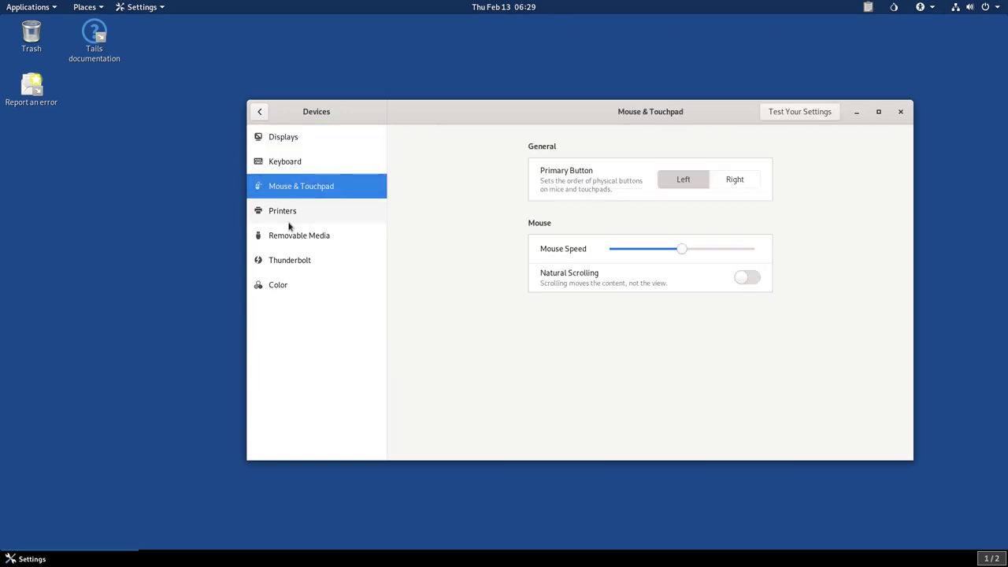
pyautogui.click(288, 219)
pyautogui.click(289, 236)
pyautogui.click(289, 262)
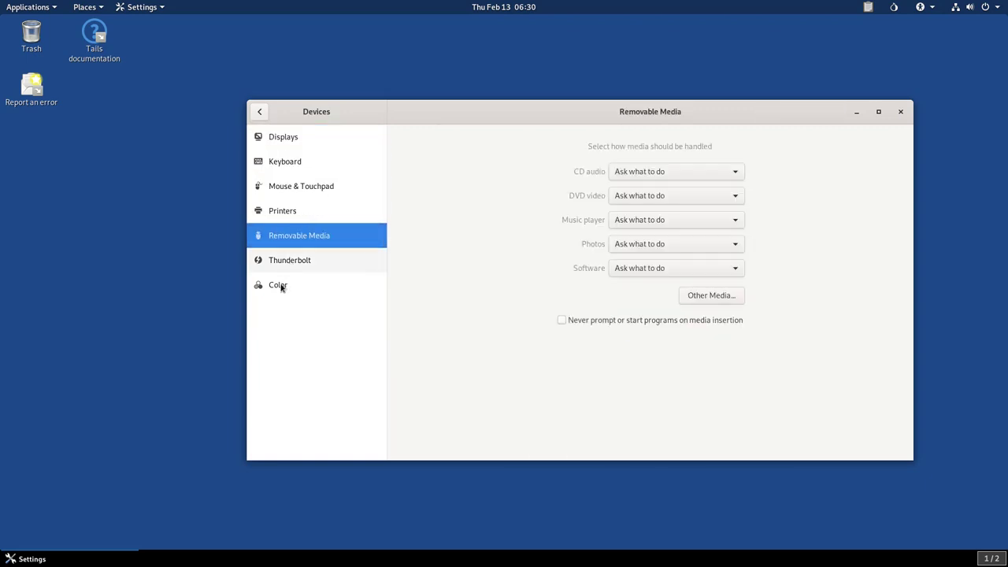
pyautogui.click(278, 285)
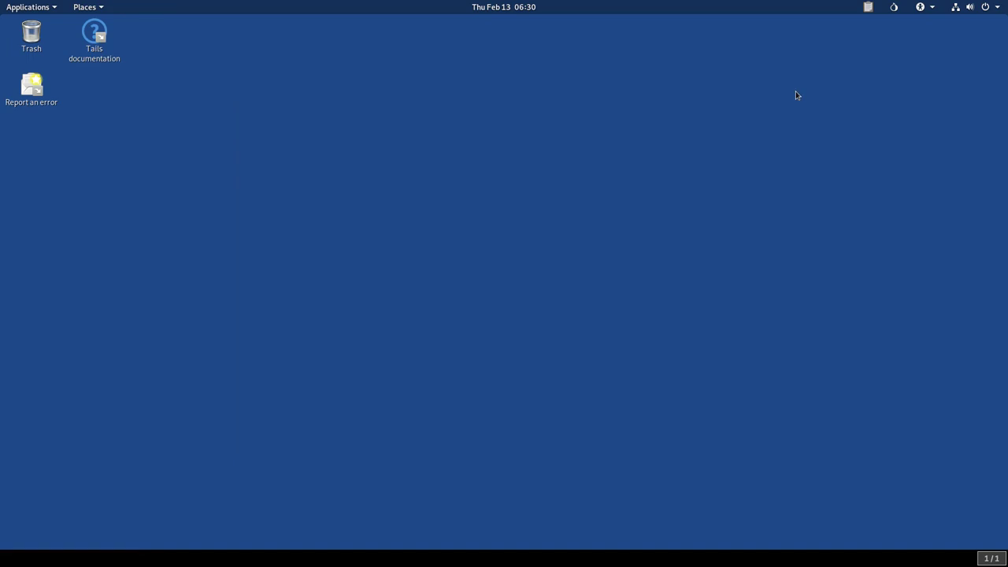
# Step: Start an authenticated Root Terminal from System Tools and move it toward the screen centre
pyautogui.click(35, 9)
pyautogui.moveTo(49, 161)
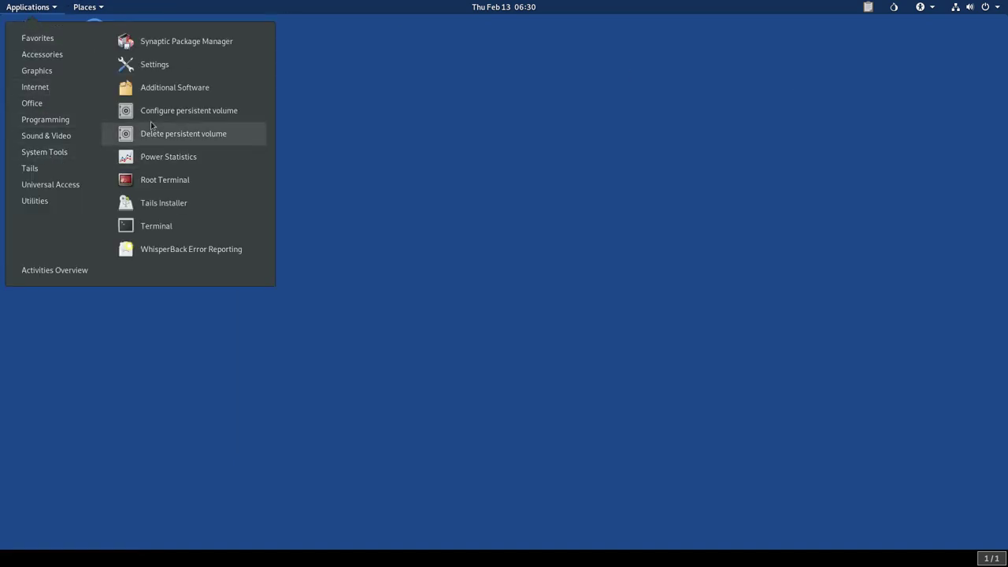
pyautogui.click(181, 183)
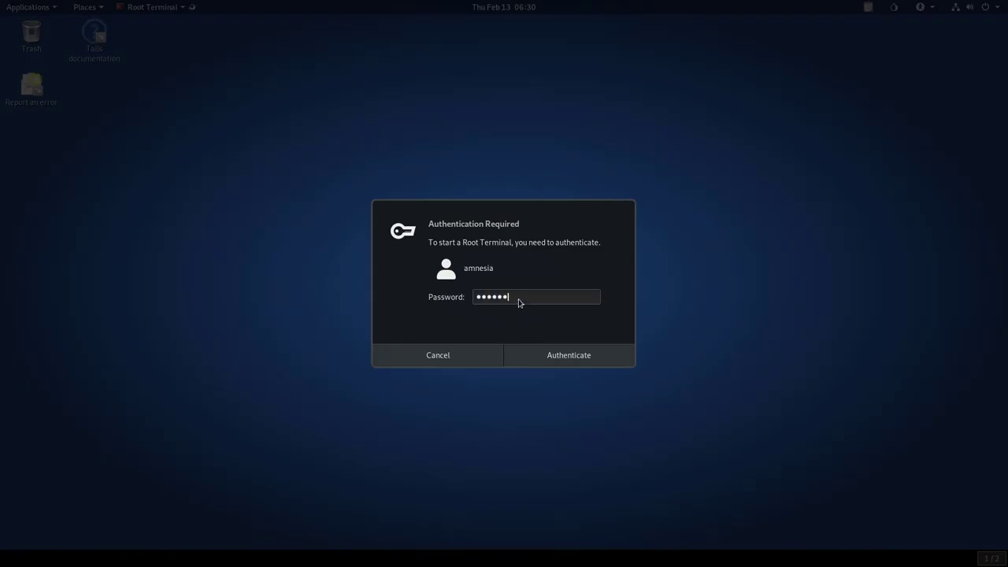
pyautogui.press('Return')
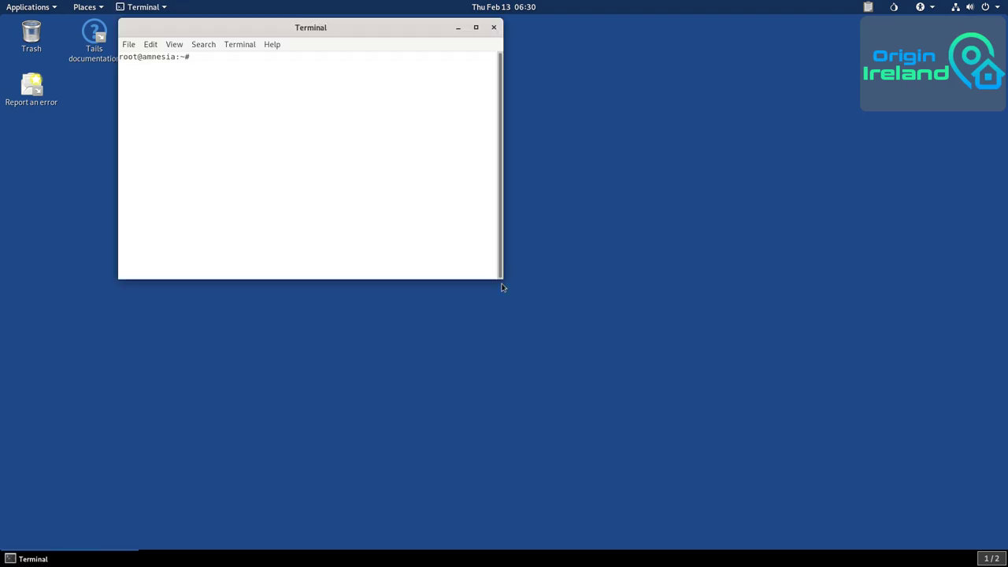
pyautogui.moveTo(354, 28); pyautogui.dragTo(610, 101)
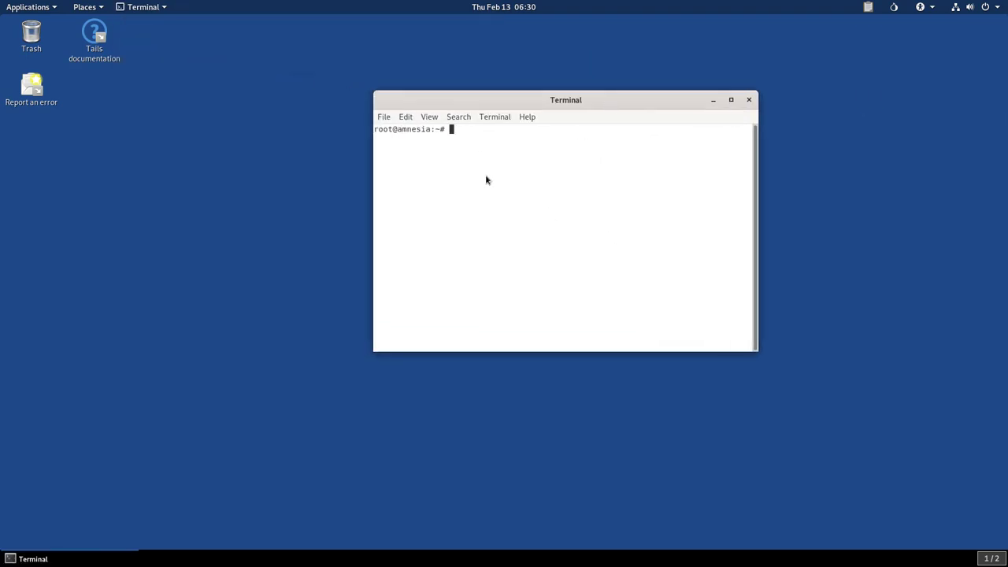
# Step: Run passwd to set and confirm a new root password, then close the terminal
pyautogui.write('passw')
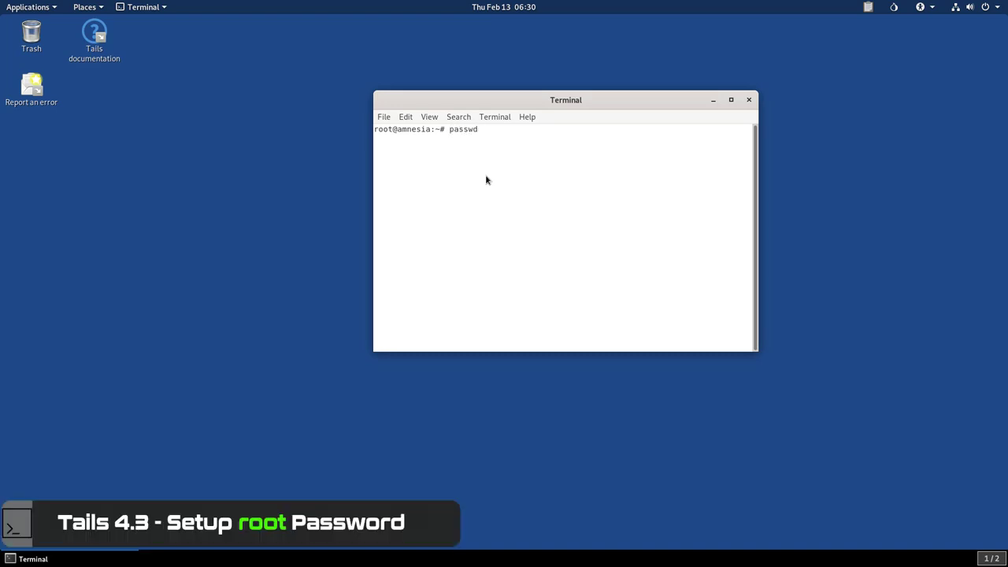
pyautogui.write('d')
pyautogui.press('Return')
pyautogui.press('Return')
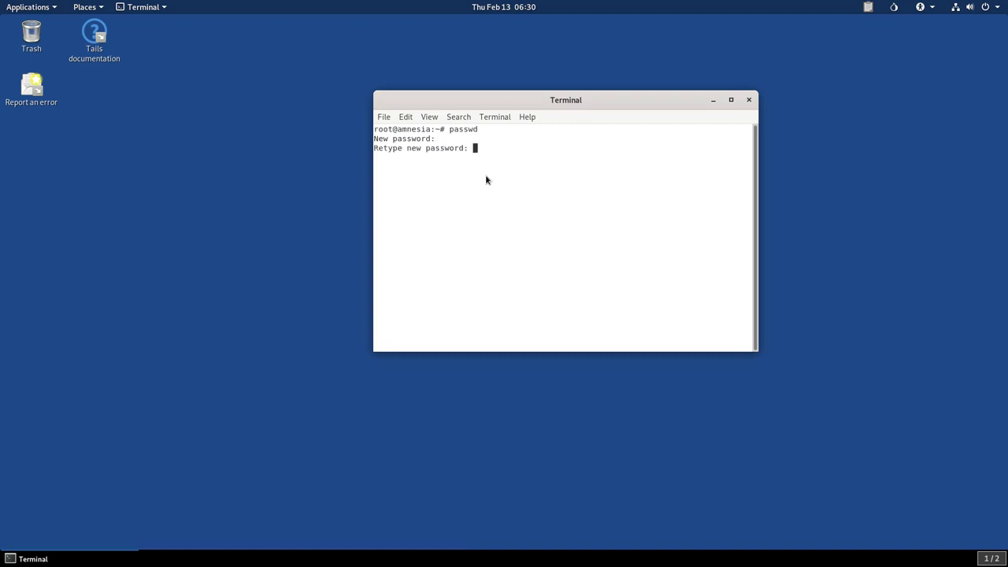
pyautogui.press('Return')
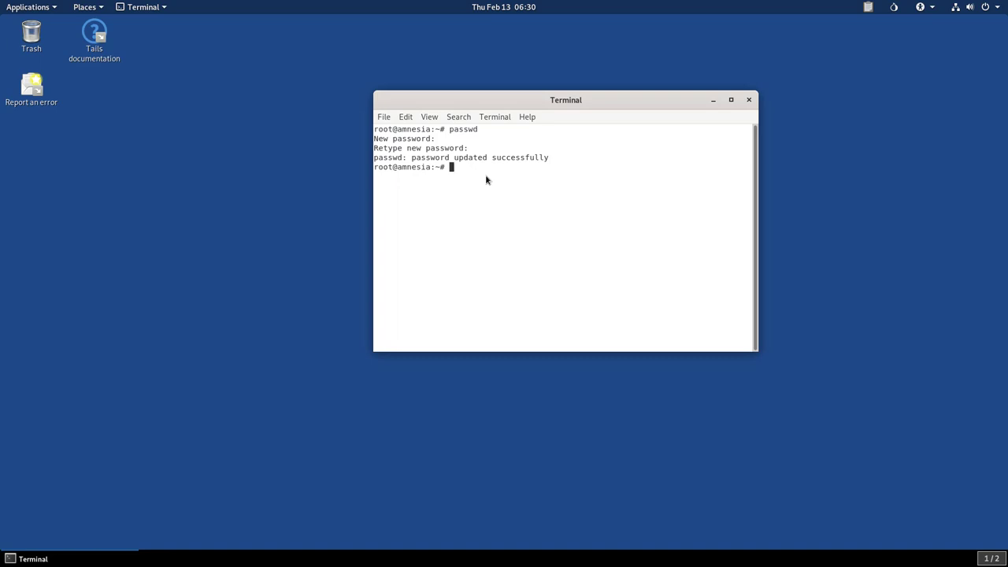
pyautogui.moveTo(375, 167); pyautogui.dragTo(484, 170)
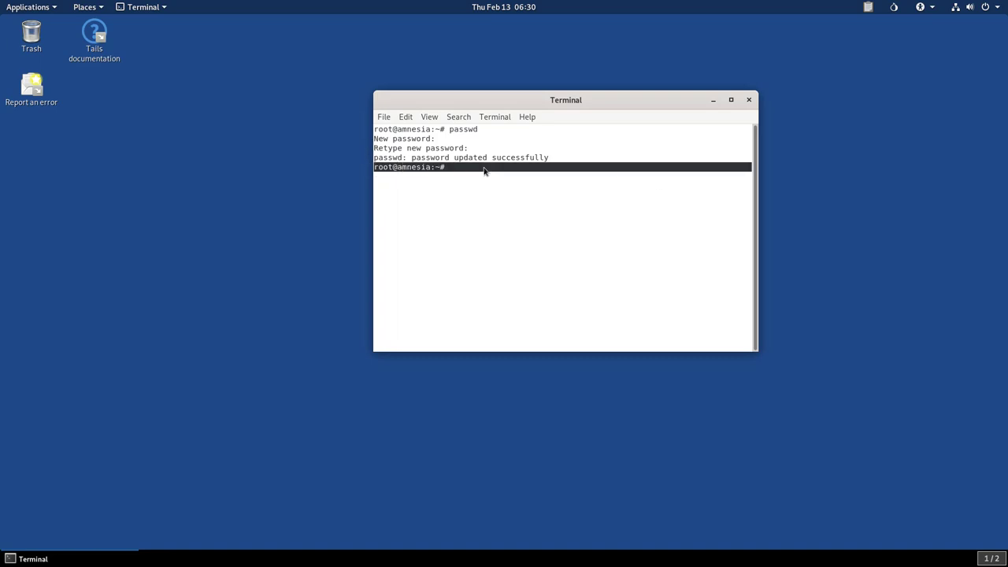
pyautogui.click(511, 176)
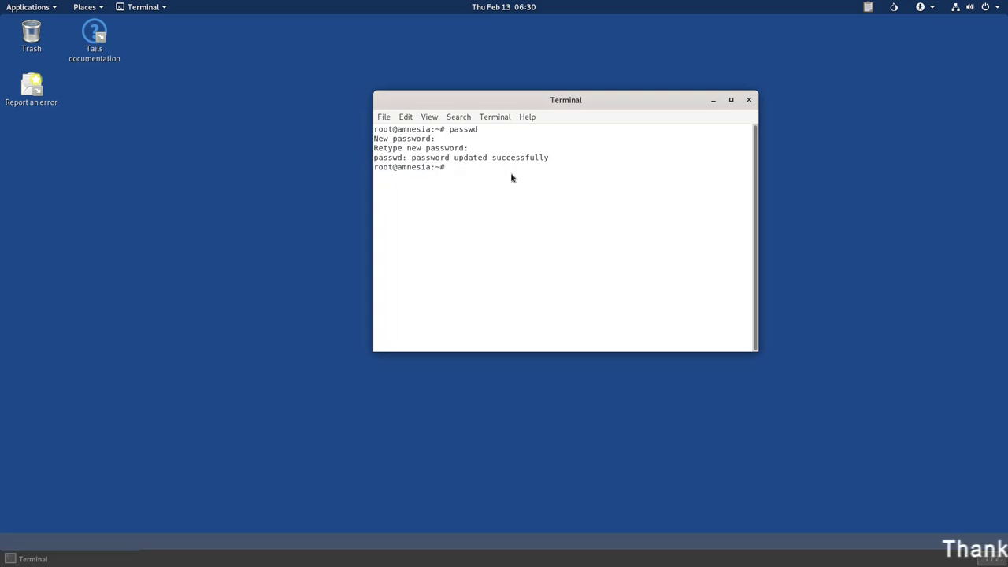
pyautogui.click(749, 101)
# Step: Launch Tails Installer from System Tools and move its window up and right
pyautogui.click(53, 9)
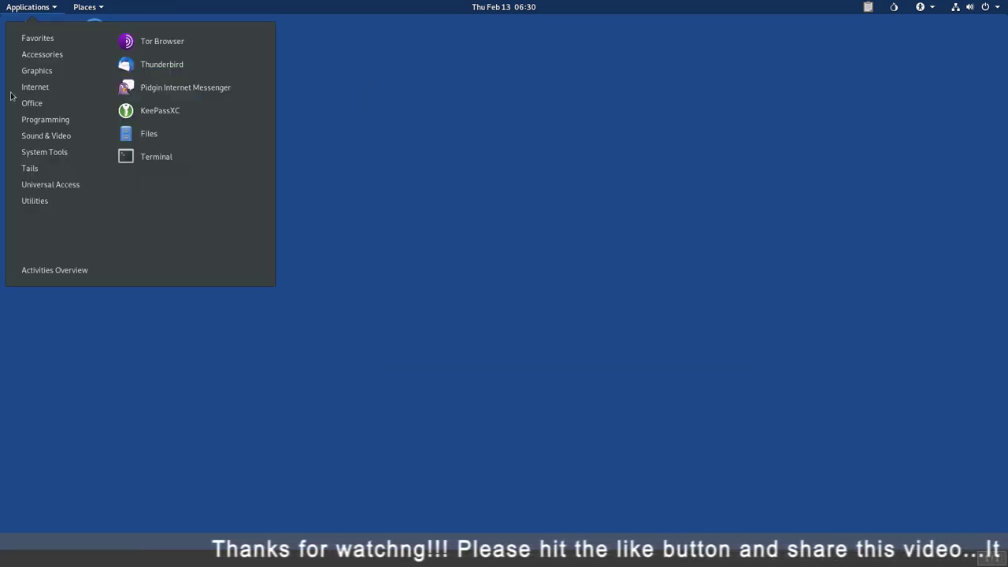
pyautogui.moveTo(48, 155)
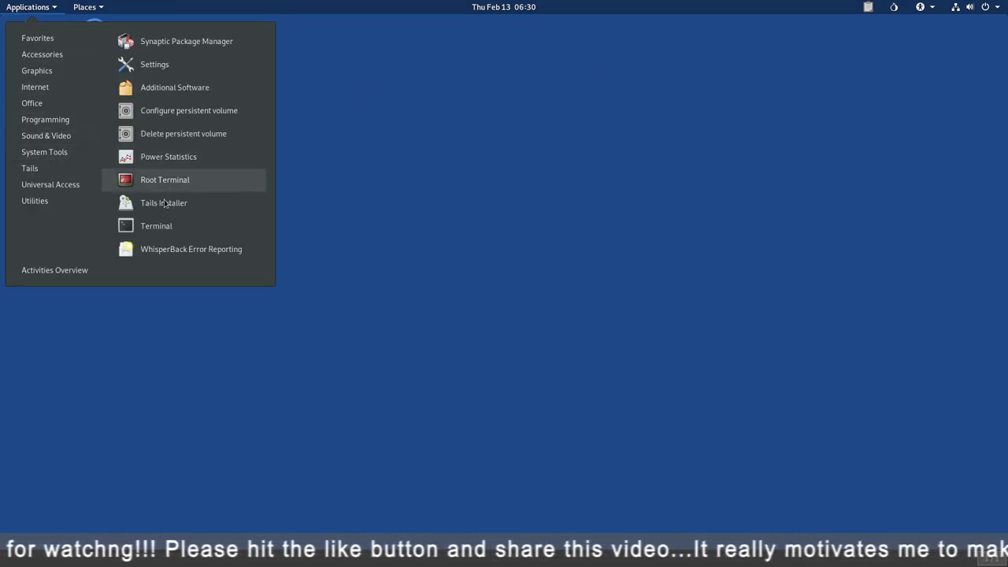
pyautogui.click(188, 206)
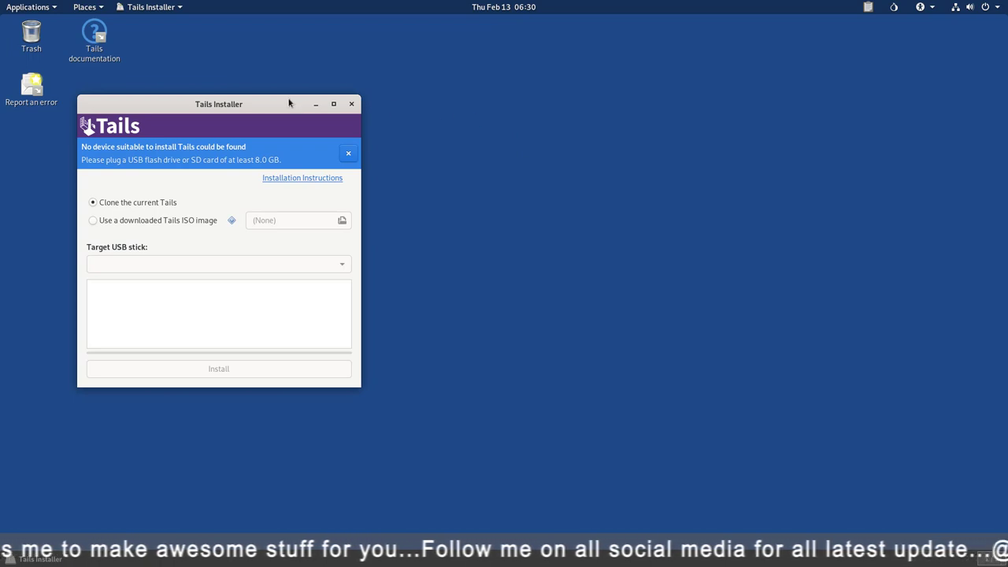
pyautogui.moveTo(285, 103); pyautogui.dragTo(466, 49)
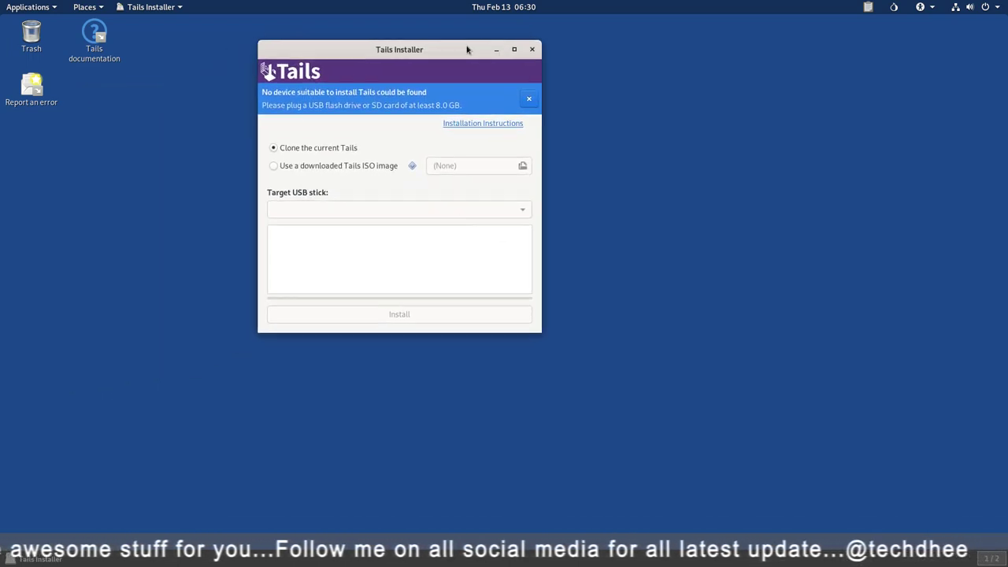
# Step: Try 'Use a downloaded Tails ISO image', cancel the file chooser, and reselect 'Clone the current Tails'
pyautogui.click(274, 165)
pyautogui.click(505, 165)
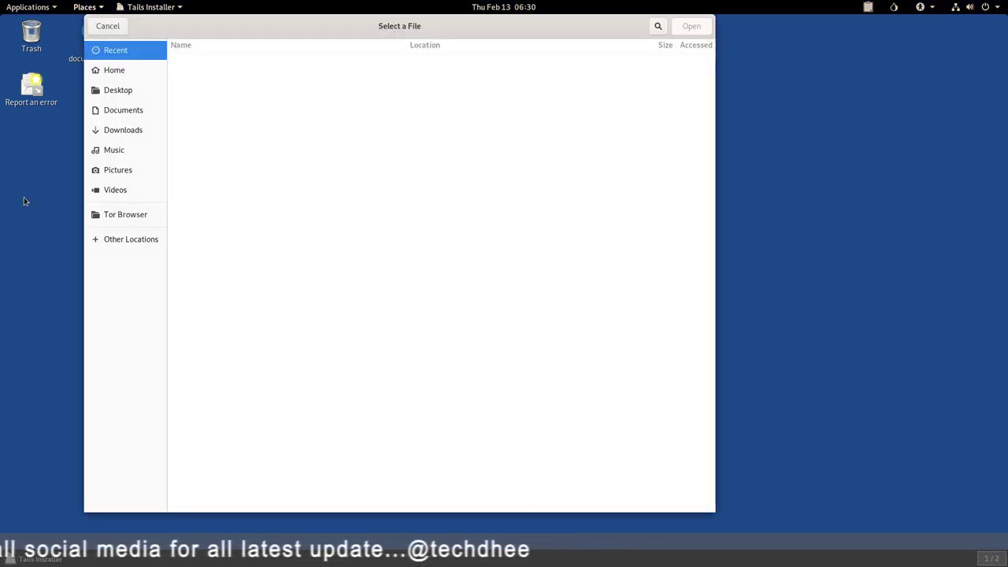
pyautogui.click(103, 26)
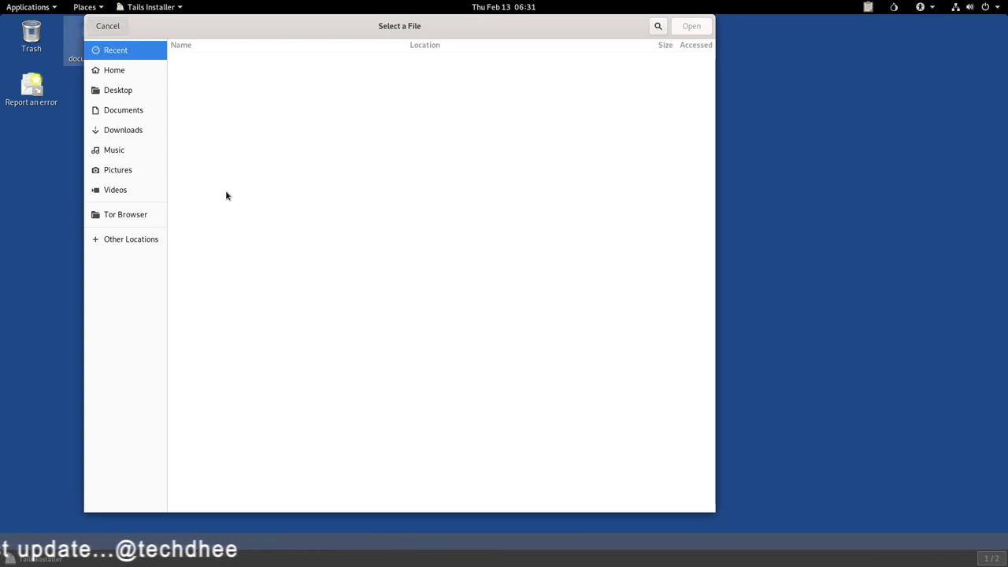
pyautogui.click(274, 148)
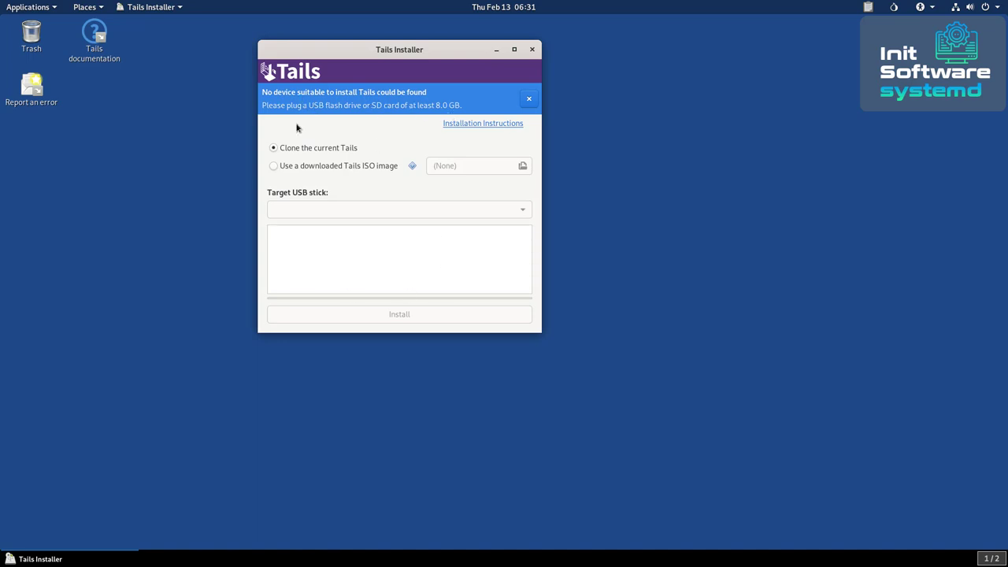
# Step: Close Tails Installer, open About Tails showing version 4.3 build 20200210, select the version, and close it
pyautogui.click(532, 49)
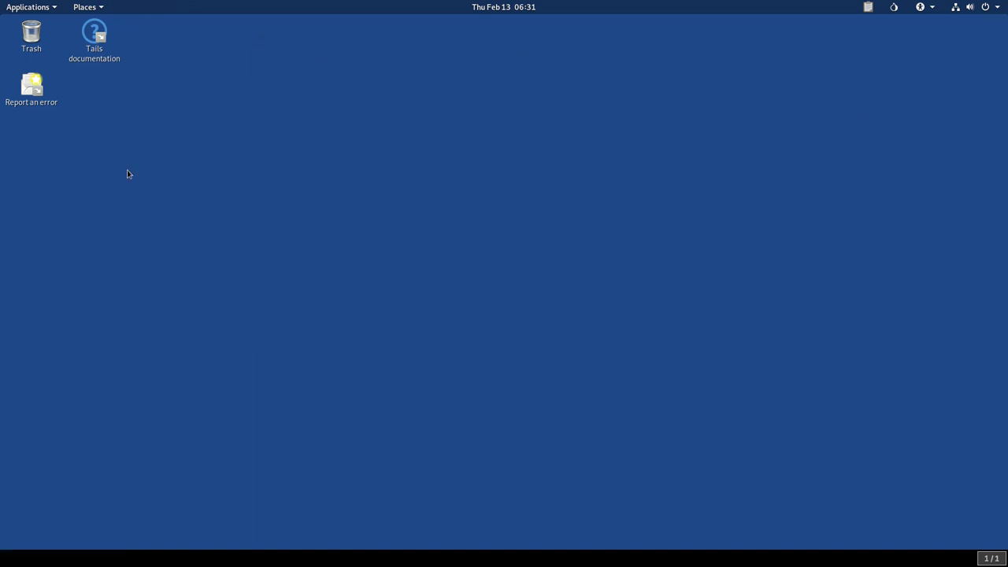
pyautogui.click(55, 8)
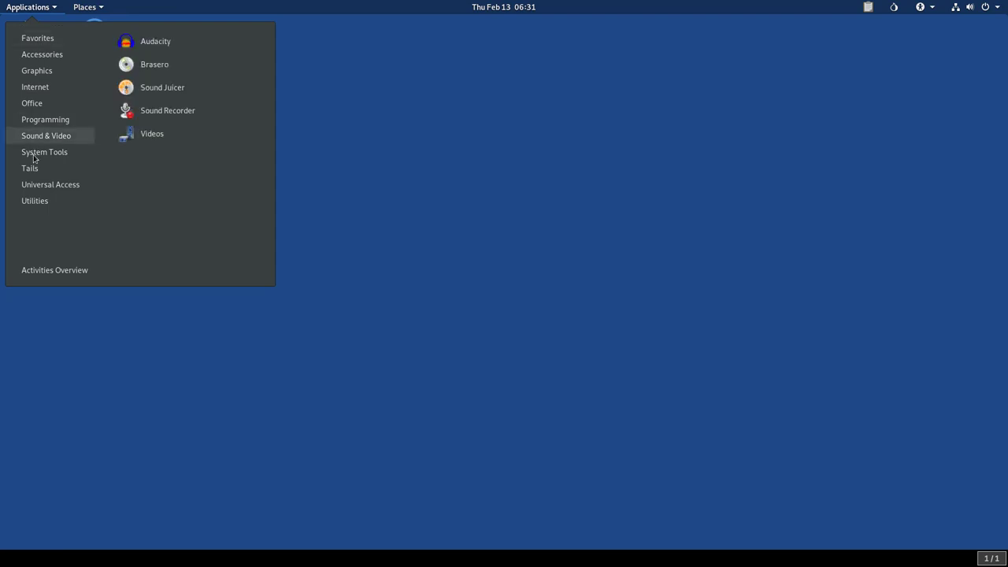
pyautogui.moveTo(34, 158)
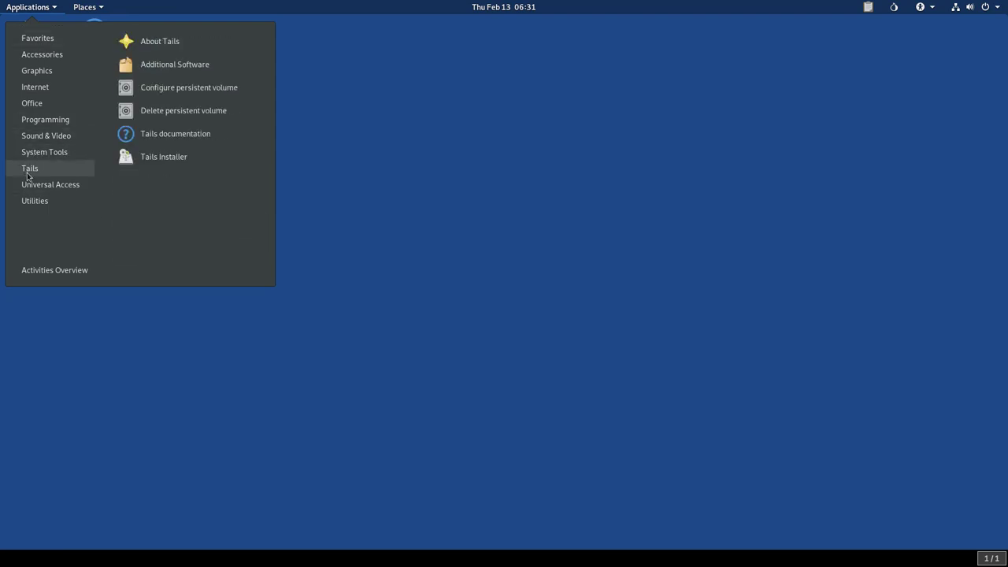
pyautogui.click(158, 44)
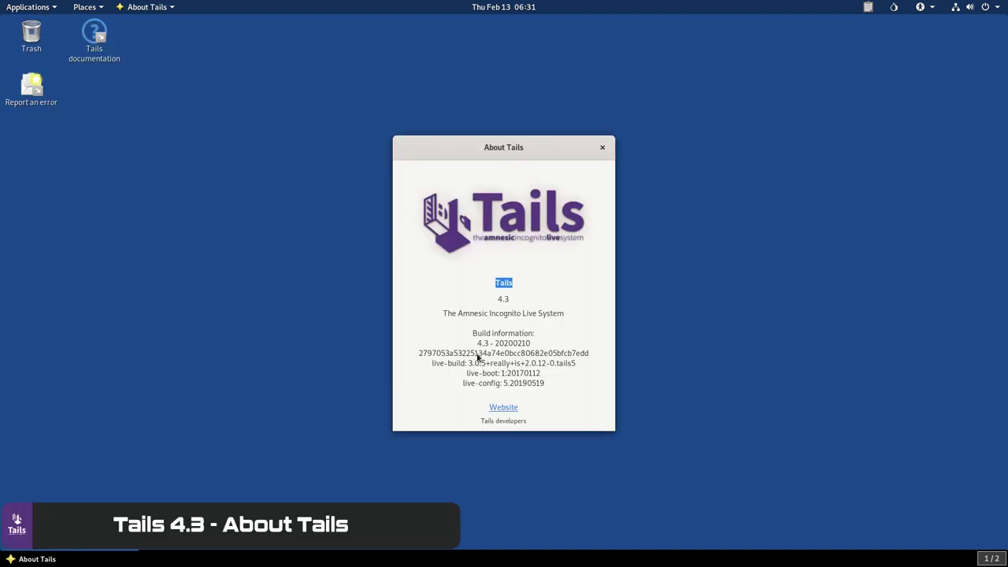
pyautogui.moveTo(499, 299); pyautogui.dragTo(538, 297)
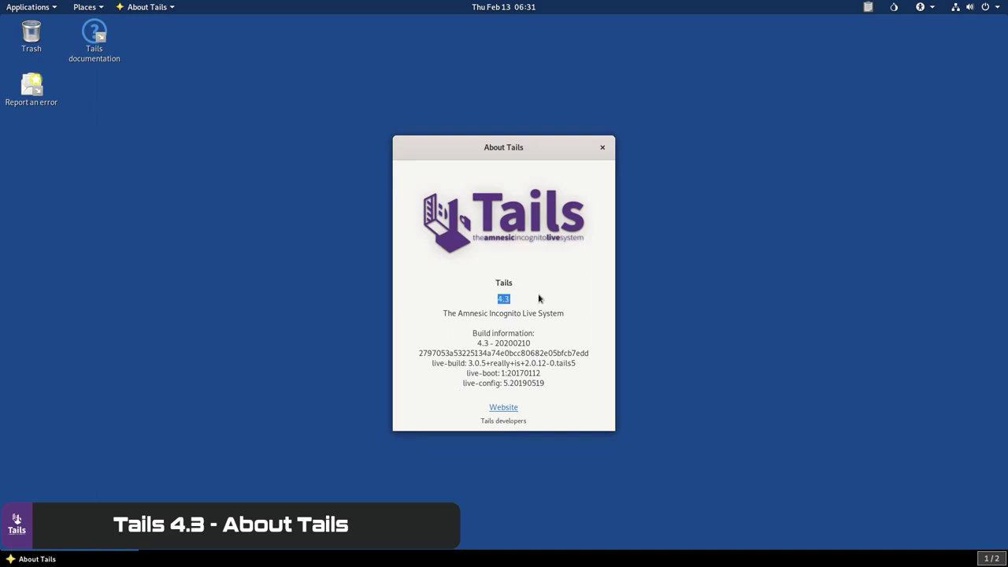
pyautogui.click(603, 146)
# Step: Launch System Monitor from the Applications menu's Utilities category
pyautogui.click(41, 11)
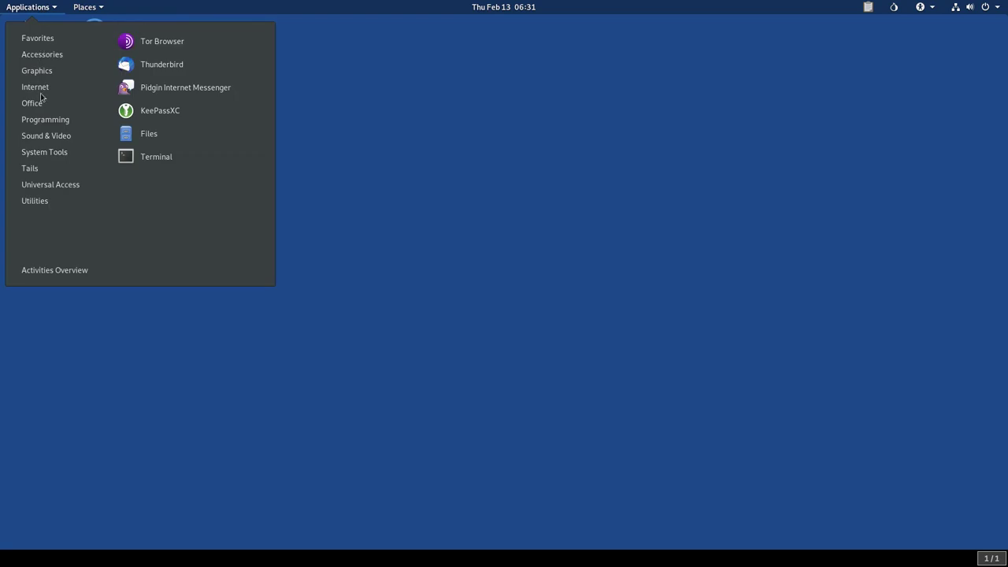
pyautogui.moveTo(49, 175)
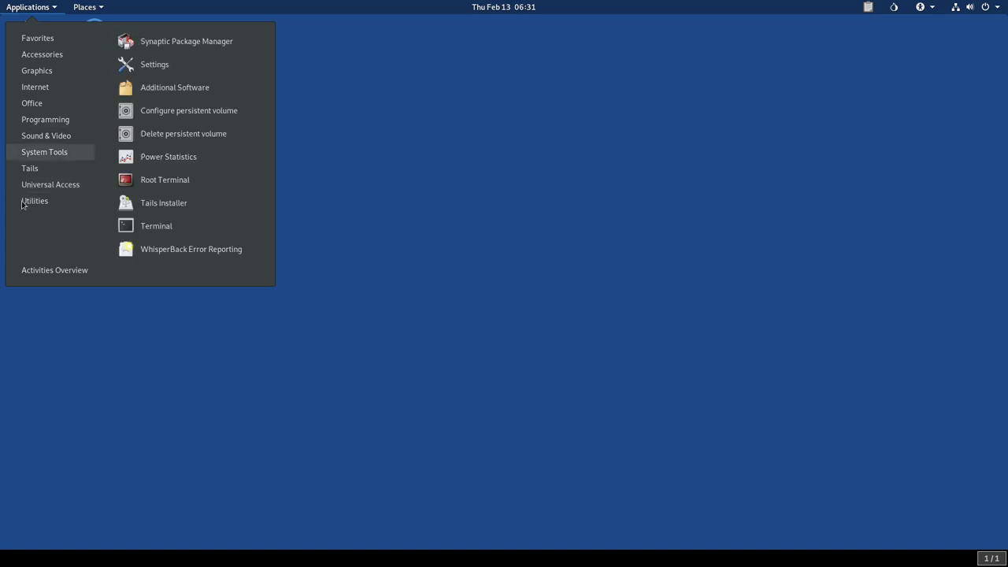
pyautogui.moveTo(38, 206)
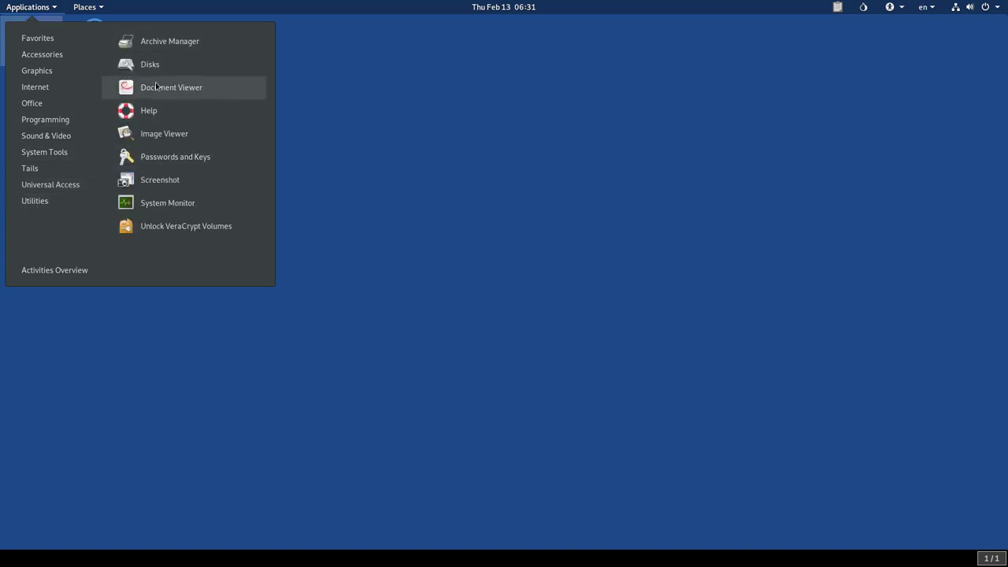
pyautogui.click(162, 206)
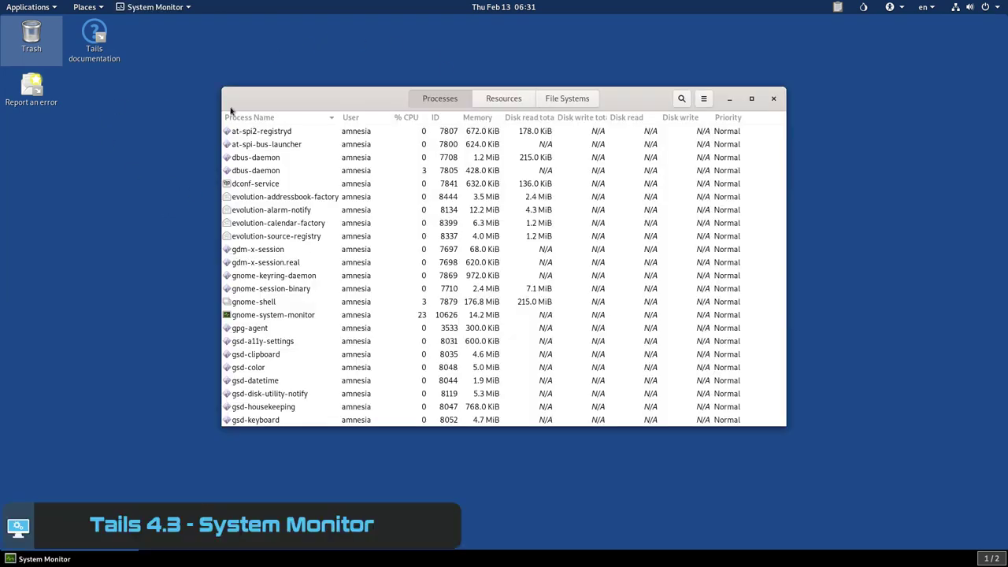
# Step: Scroll the Processes list, then view the Resources graphs and the File Systems tab
pyautogui.scroll(-10, 259, 229)
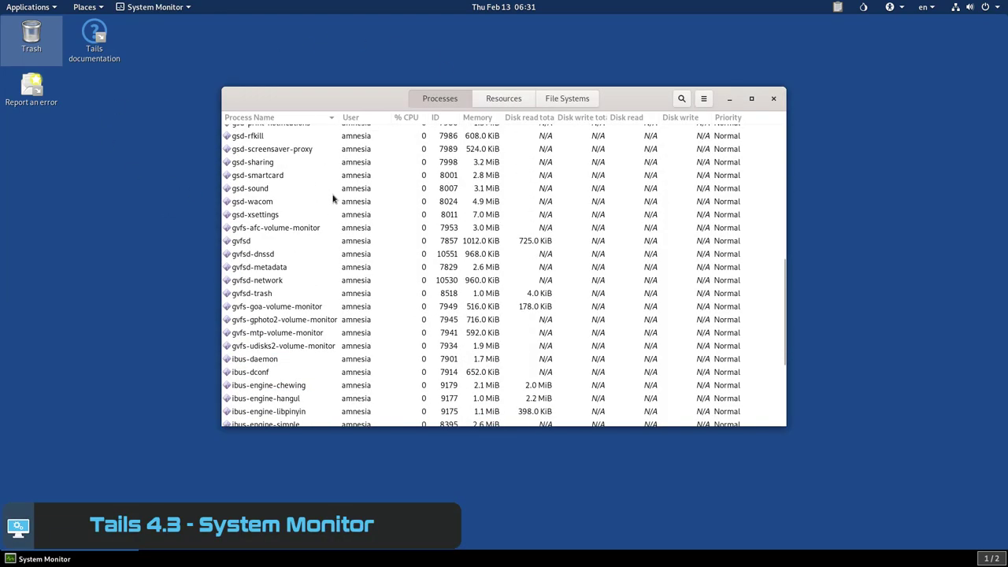
pyautogui.scroll(1, 332, 199)
pyautogui.click(493, 99)
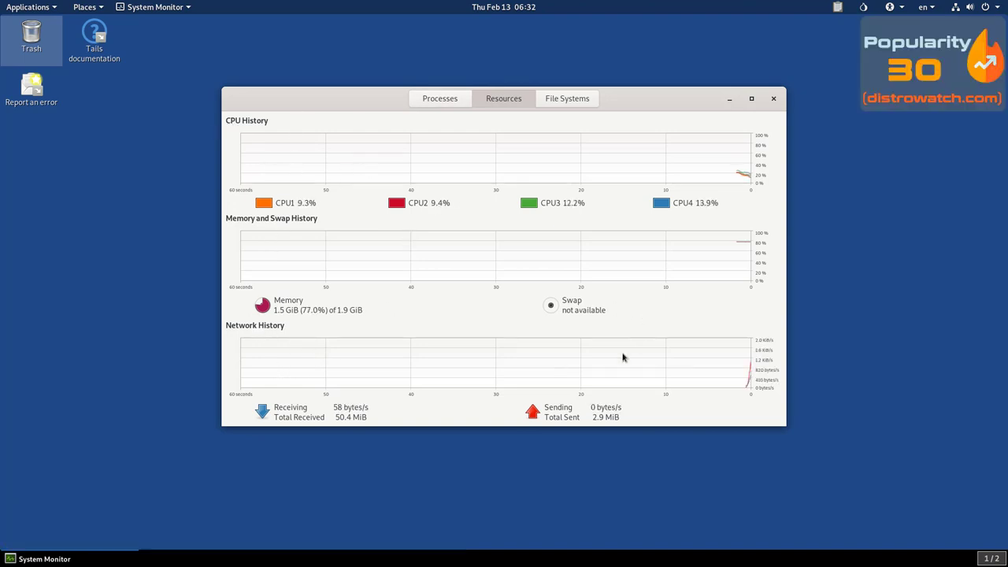
pyautogui.click(571, 105)
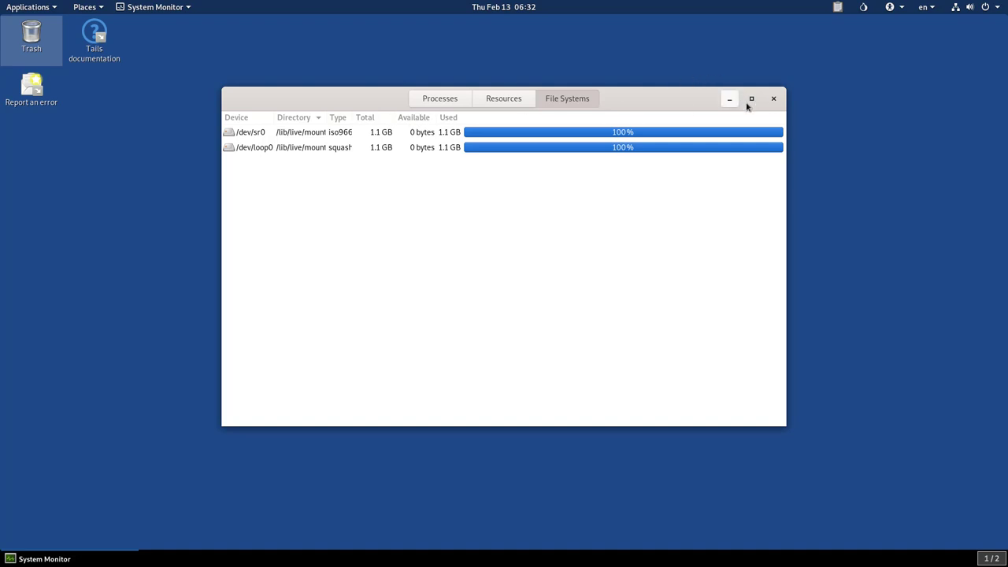
# Step: Nudge the System Monitor window right, return to the Resources graphs, and close it
pyautogui.click(774, 101)
pyautogui.moveTo(774, 101); pyautogui.dragTo(799, 106)
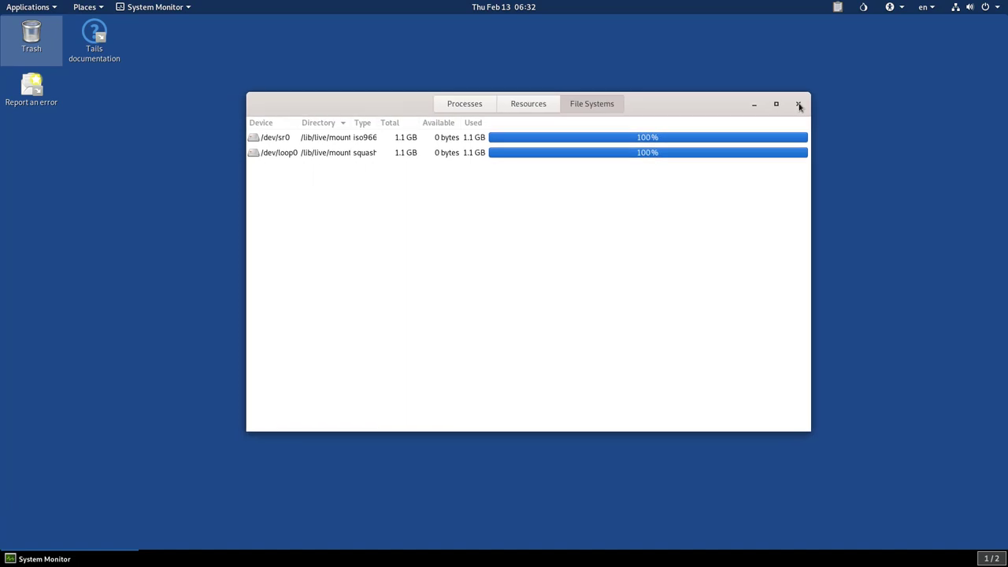
pyautogui.click(526, 103)
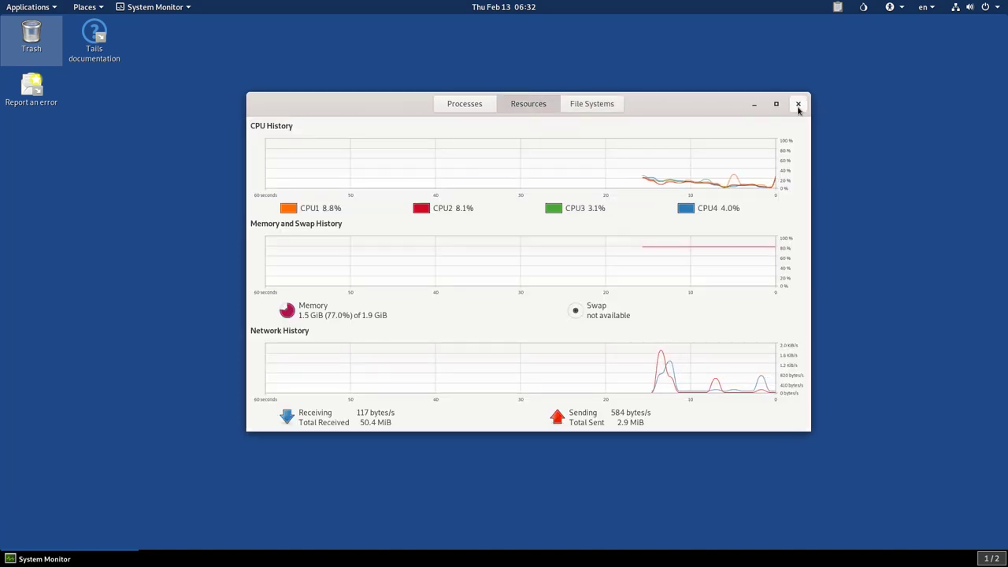
pyautogui.click(798, 105)
pyautogui.click(40, 9)
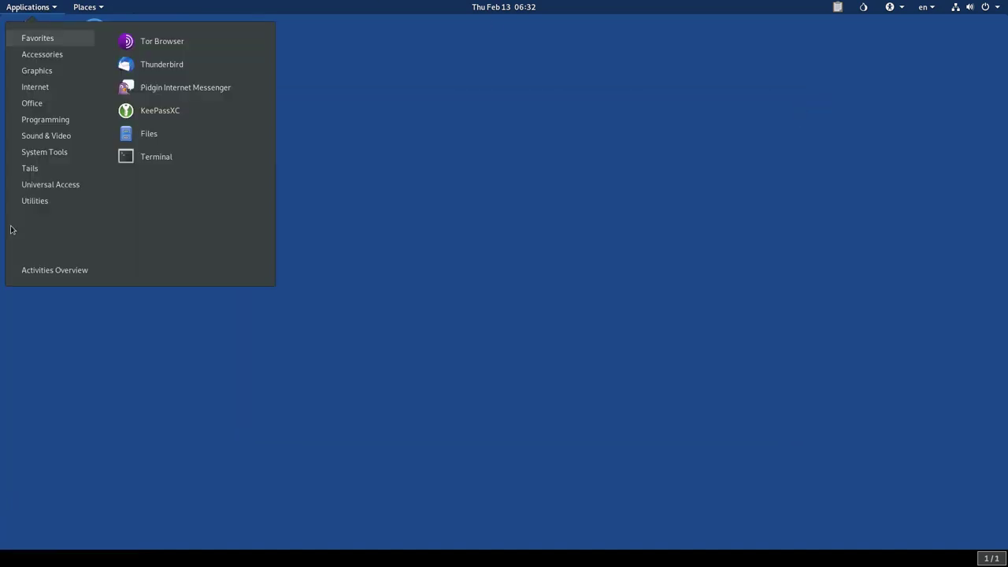
# Step: Page through all three pages of the Activities Overview application grid, then launch Terminal
pyautogui.click(55, 270)
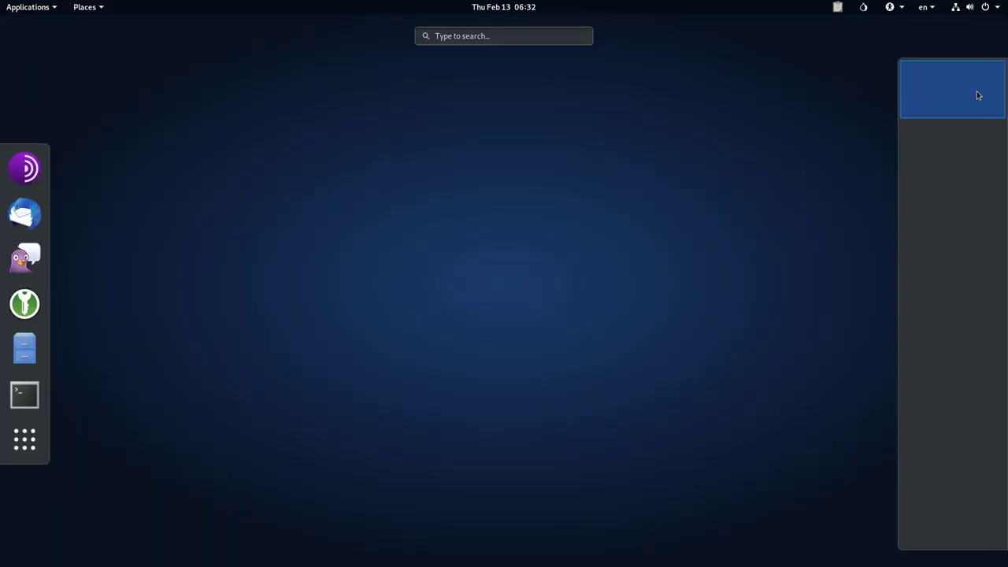
pyautogui.click(25, 441)
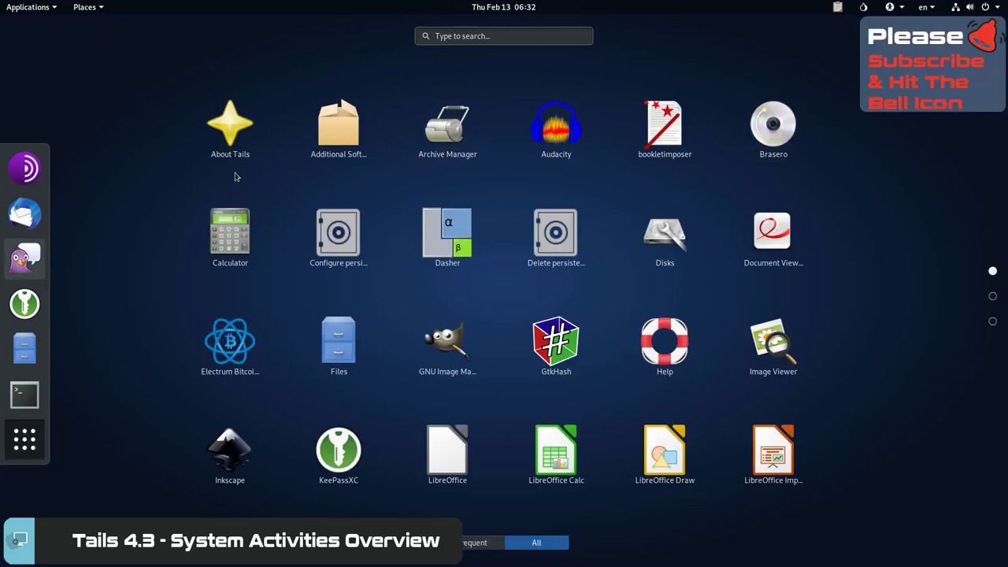
pyautogui.scroll(-2, 754, 336)
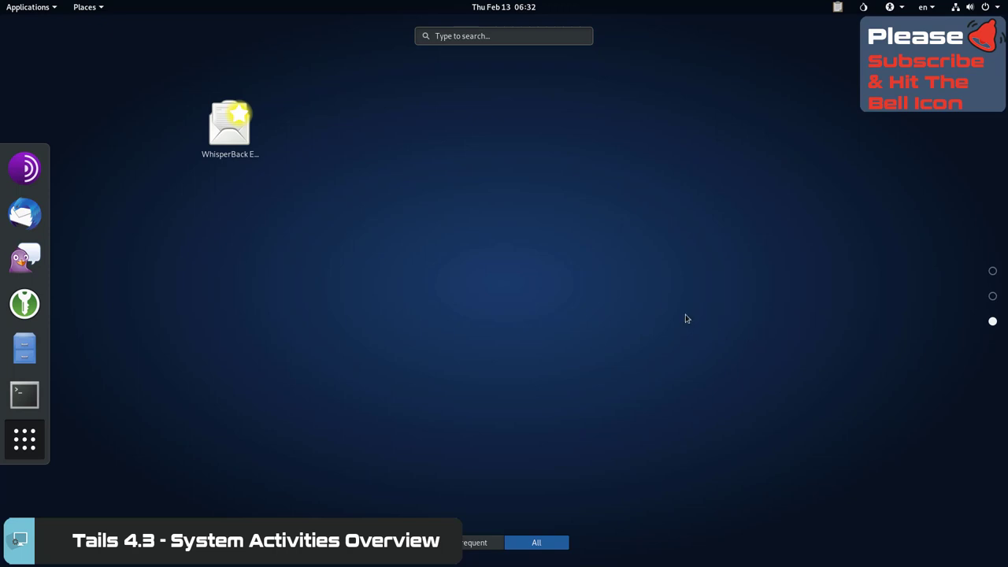
pyautogui.scroll(2, 685, 319)
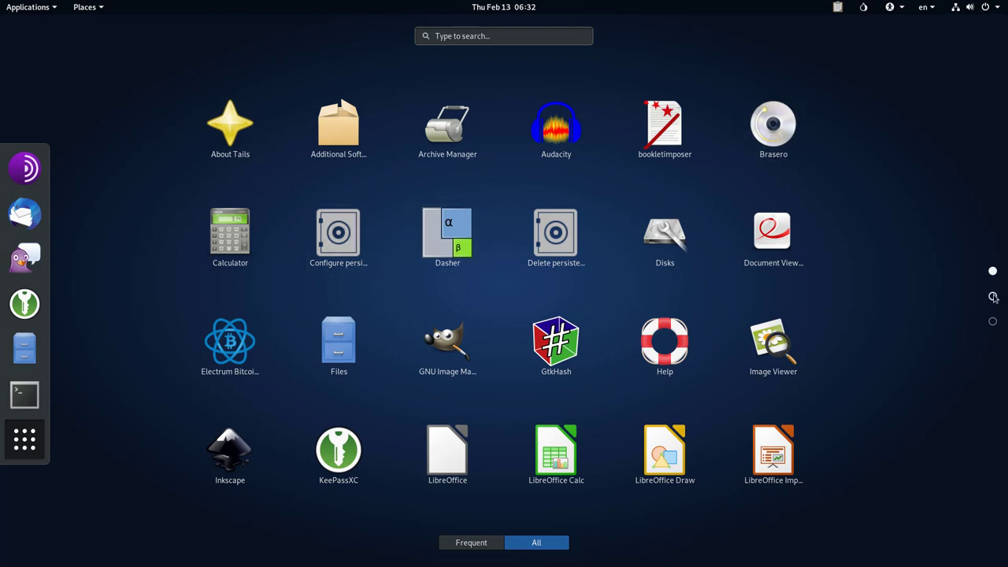
pyautogui.click(992, 297)
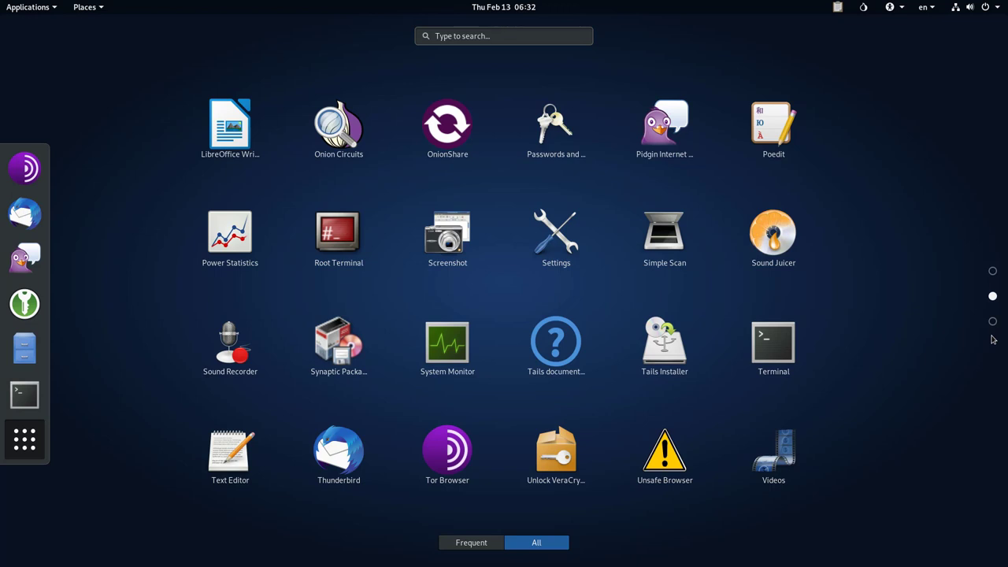
pyautogui.click(993, 324)
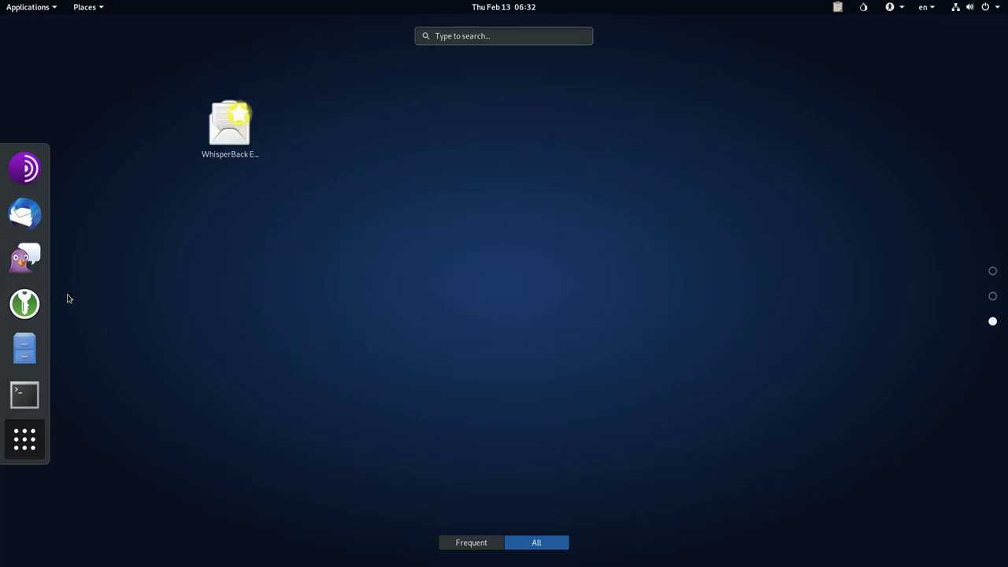
pyautogui.click(25, 394)
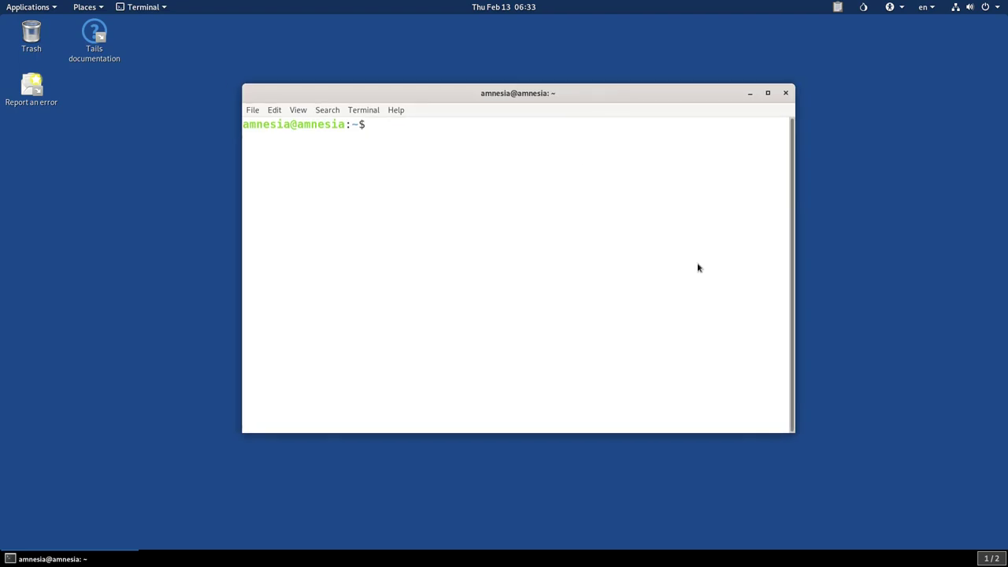
# Step: Run uname -r to show kernel 5.4.0-3-amd64, then uname -a for full system information
pyautogui.write('uname -')
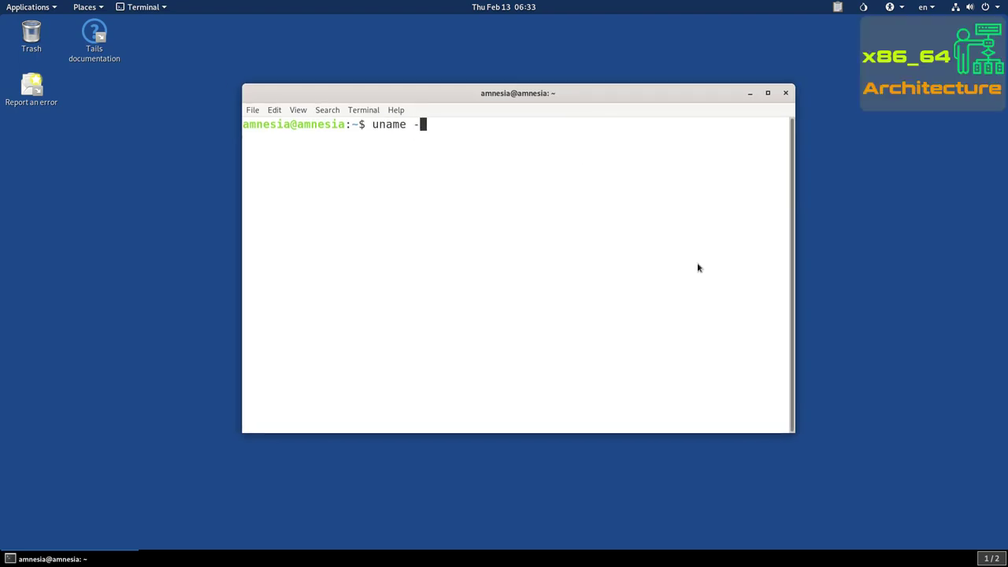
pyautogui.write('r')
pyautogui.press('Return')
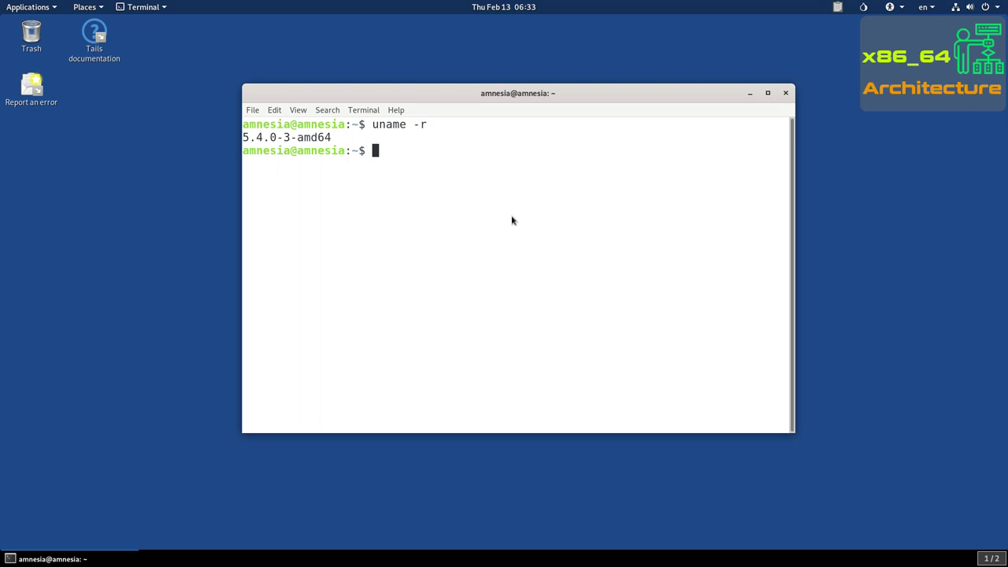
pyautogui.moveTo(242, 139); pyautogui.dragTo(394, 151)
pyautogui.click(399, 154)
pyautogui.write('uname -a')
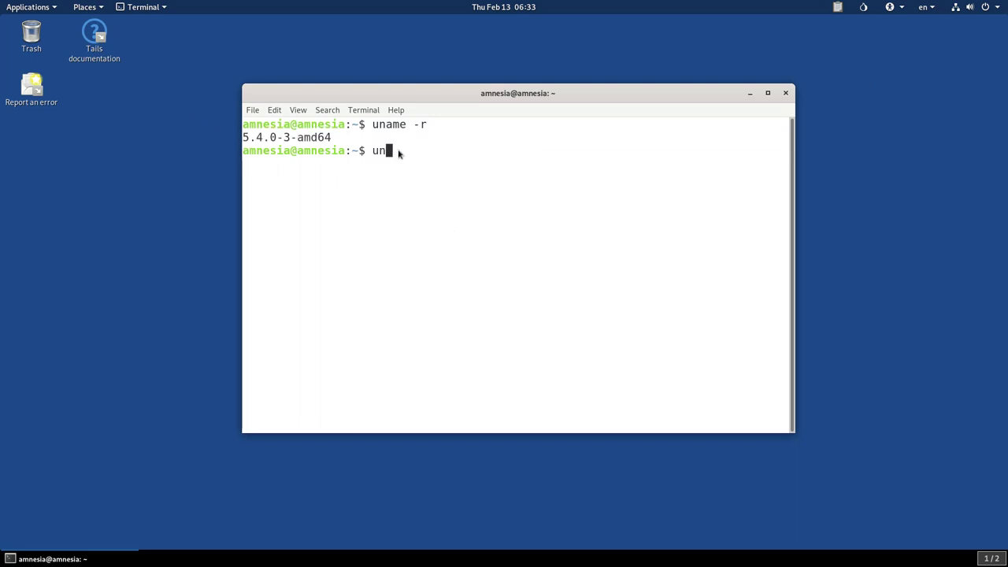
pyautogui.press('Return')
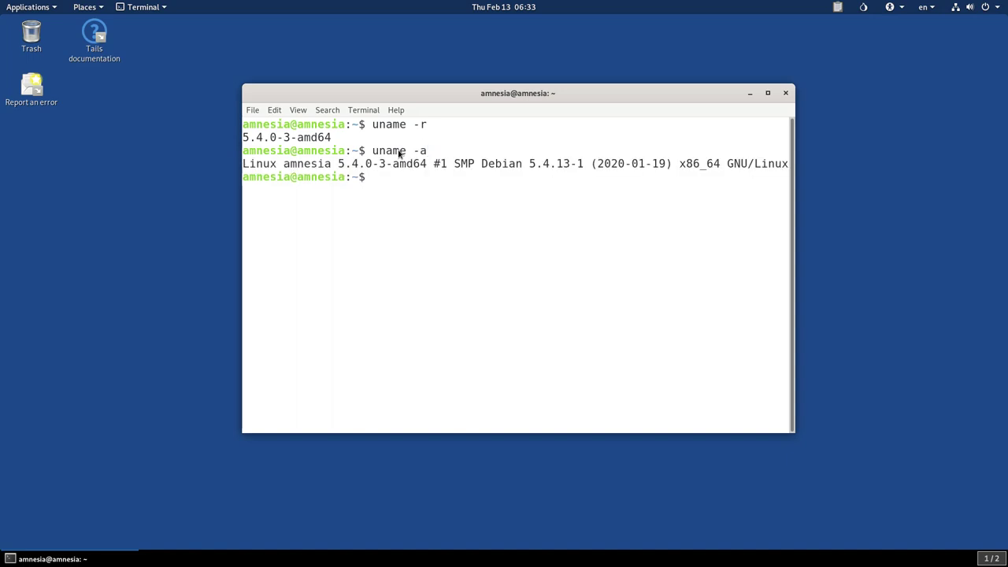
# Step: Print /etc/os-release, highlight TAILS_PRODUCT_NAME and version 4.3, then exit the terminal
pyautogui.write('cat /etc/os')
pyautogui.press('Tab')
pyautogui.press('Return')
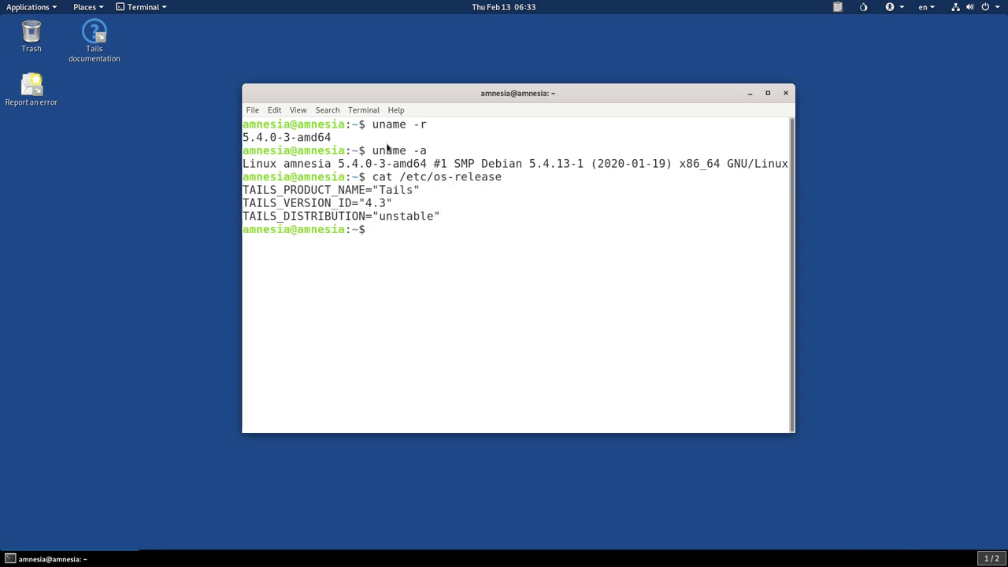
pyautogui.moveTo(245, 193); pyautogui.dragTo(424, 194)
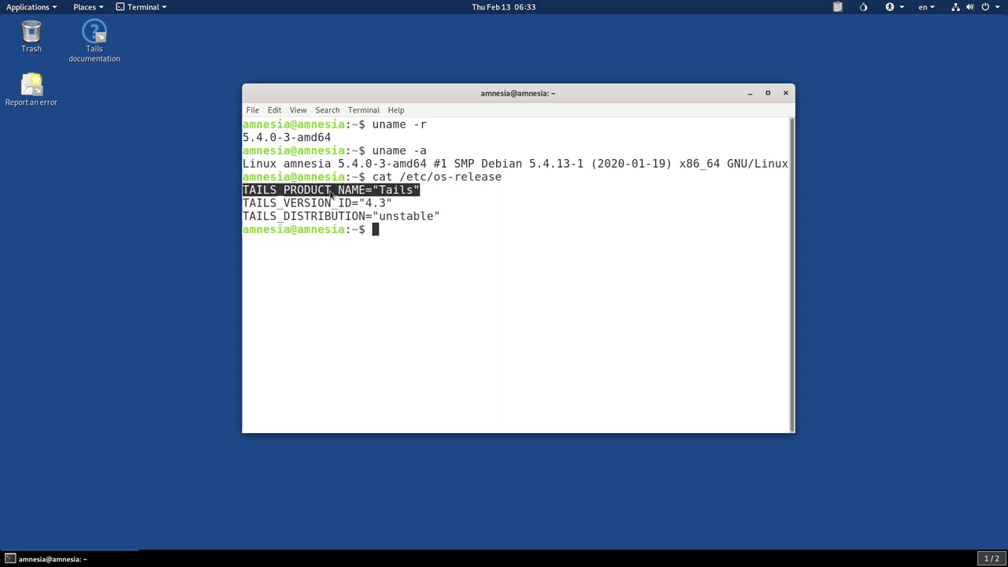
pyautogui.moveTo(364, 202); pyautogui.dragTo(391, 204)
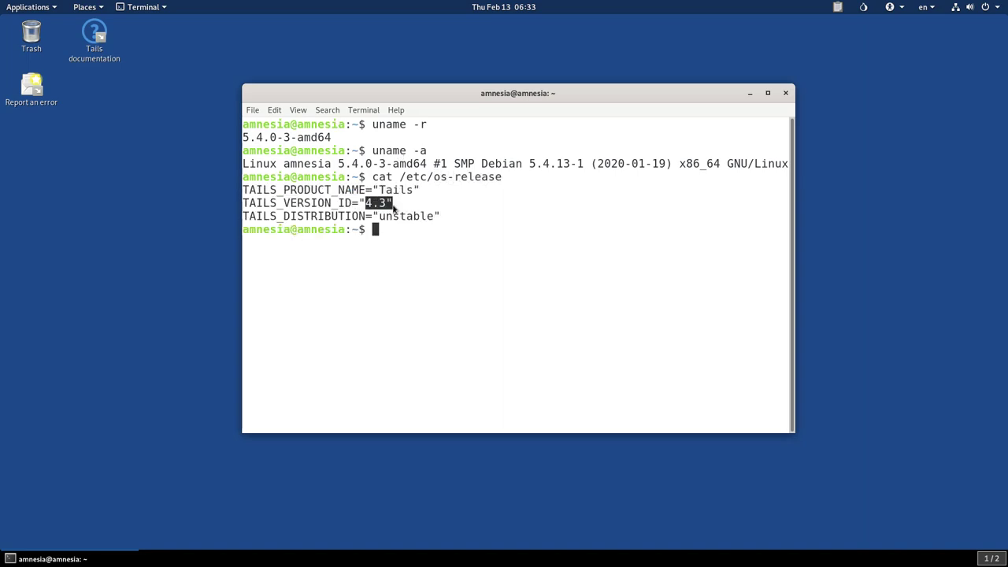
pyautogui.click(471, 272)
pyautogui.write('exit')
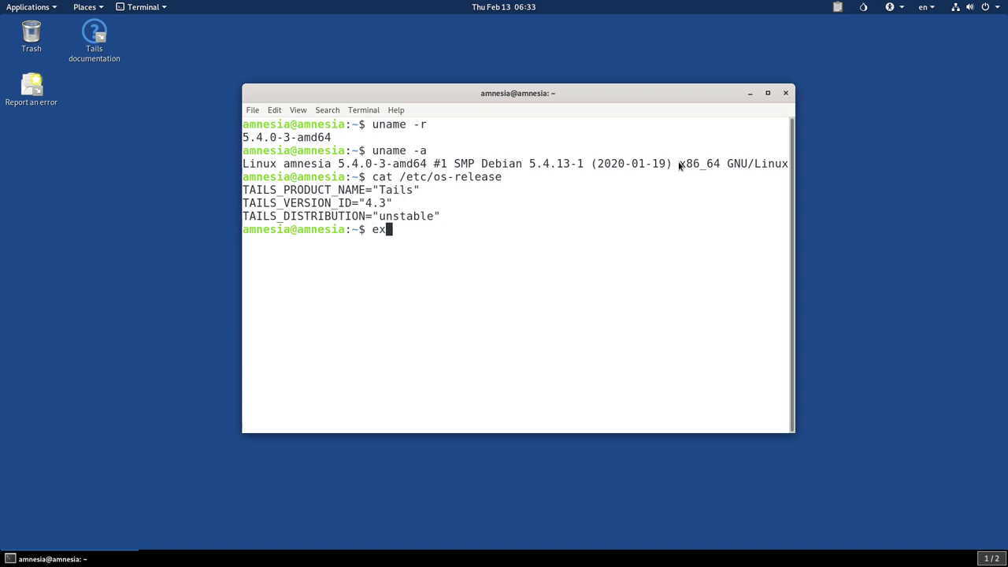
pyautogui.press('Return')
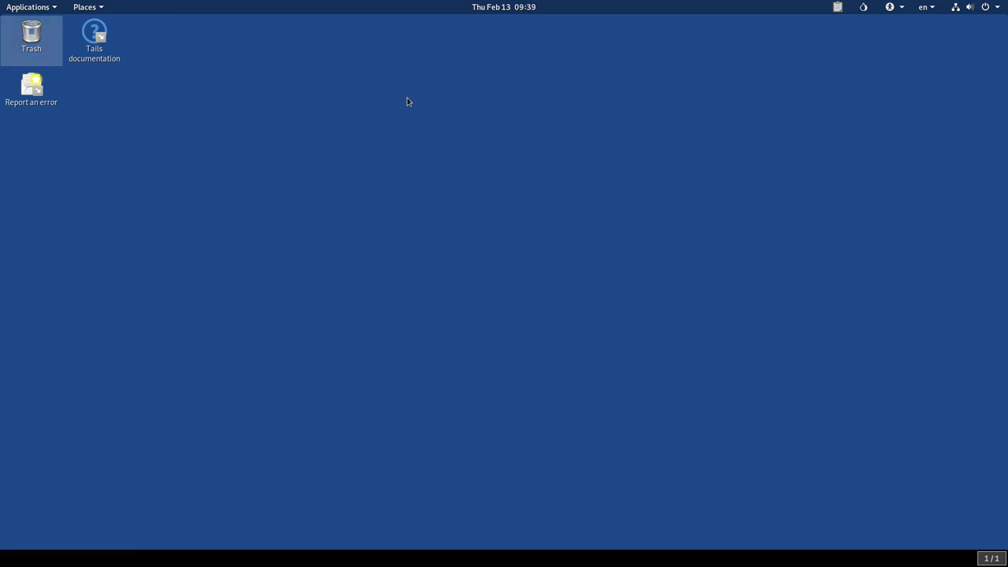
# Step: Launch Tails Installer from Applications > Tails and move its window toward the screen centre
pyautogui.click(35, 10)
pyautogui.moveTo(40, 170)
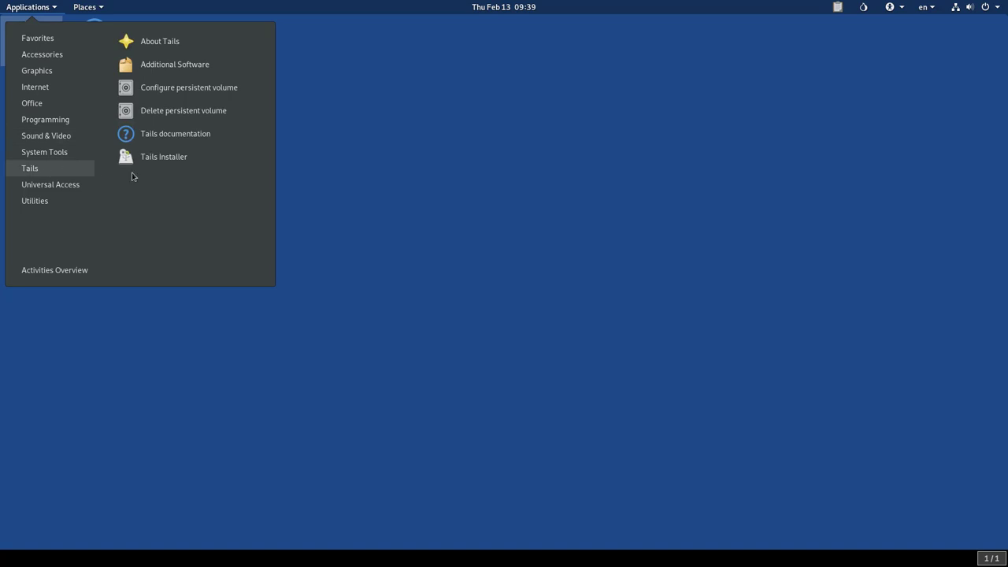
pyautogui.click(158, 165)
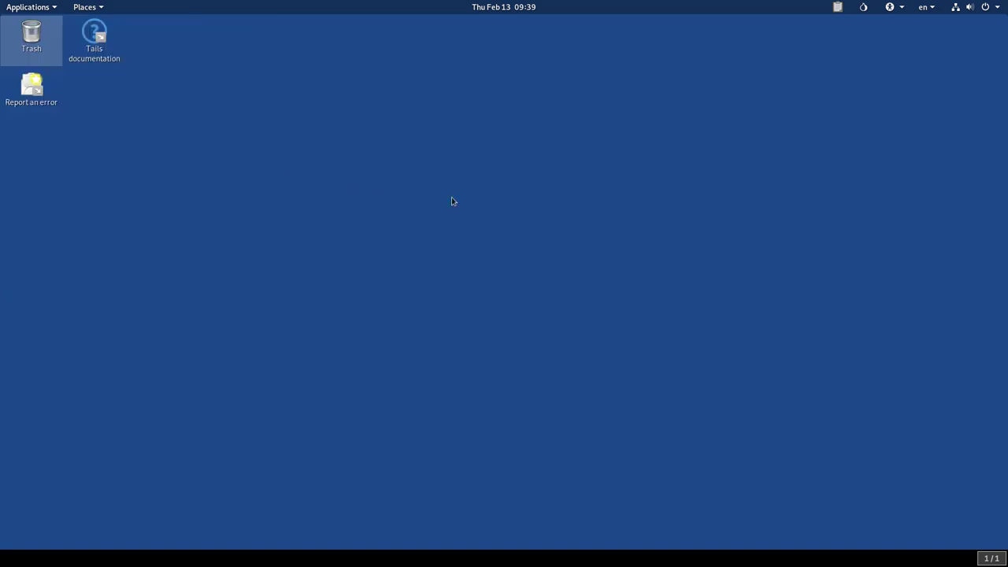
pyautogui.moveTo(278, 39); pyautogui.dragTo(490, 90)
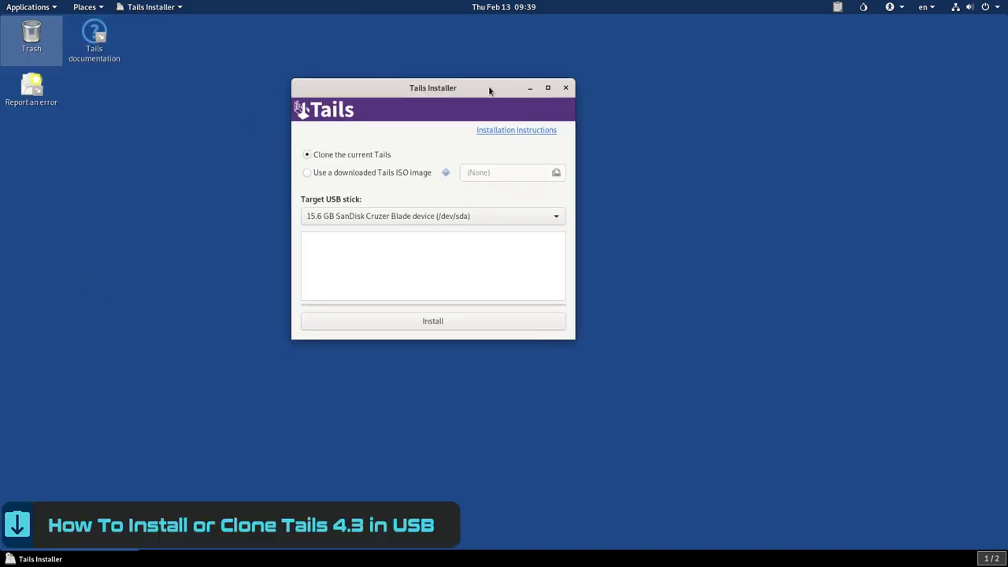
# Step: Keep 'Clone the current Tails' as source and choose the 15.6 GB SanDisk Cruzer Blade as target
pyautogui.click(308, 173)
pyautogui.click(539, 175)
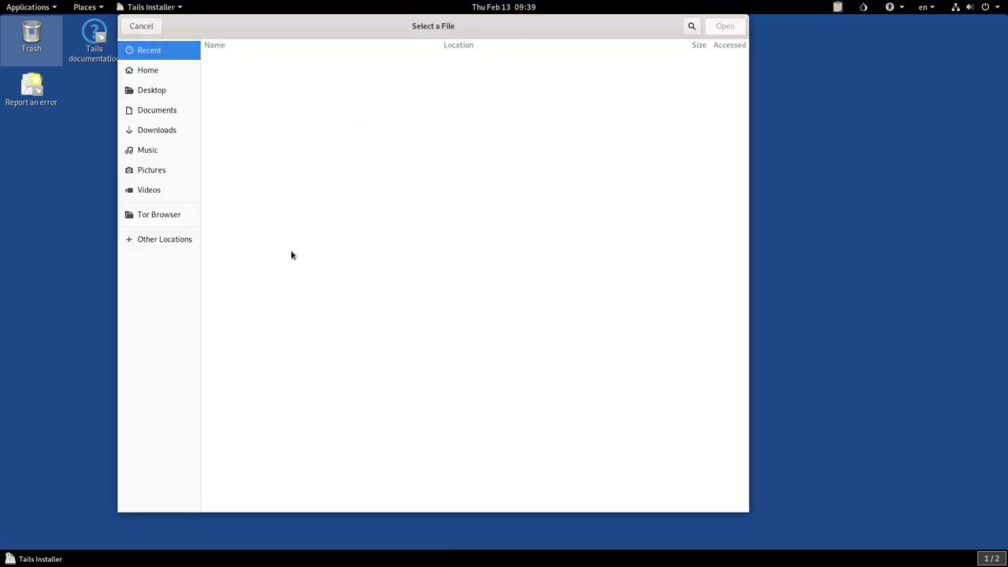
pyautogui.click(152, 29)
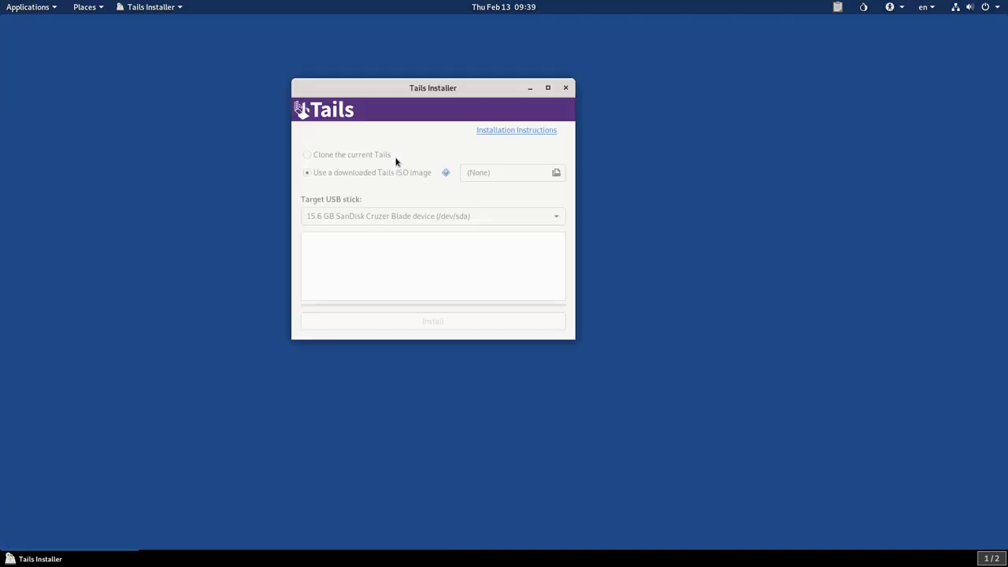
pyautogui.click(308, 155)
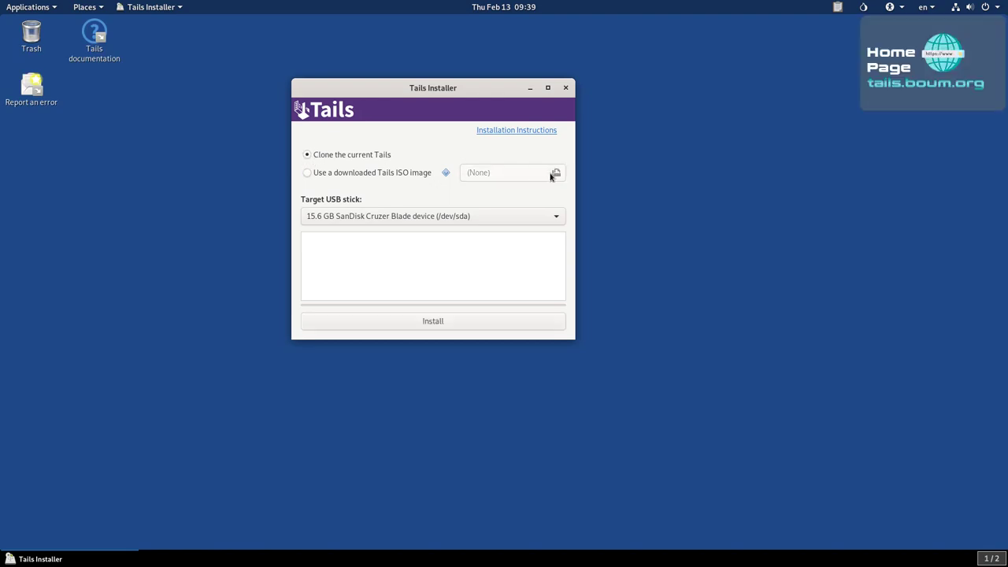
pyautogui.click(349, 218)
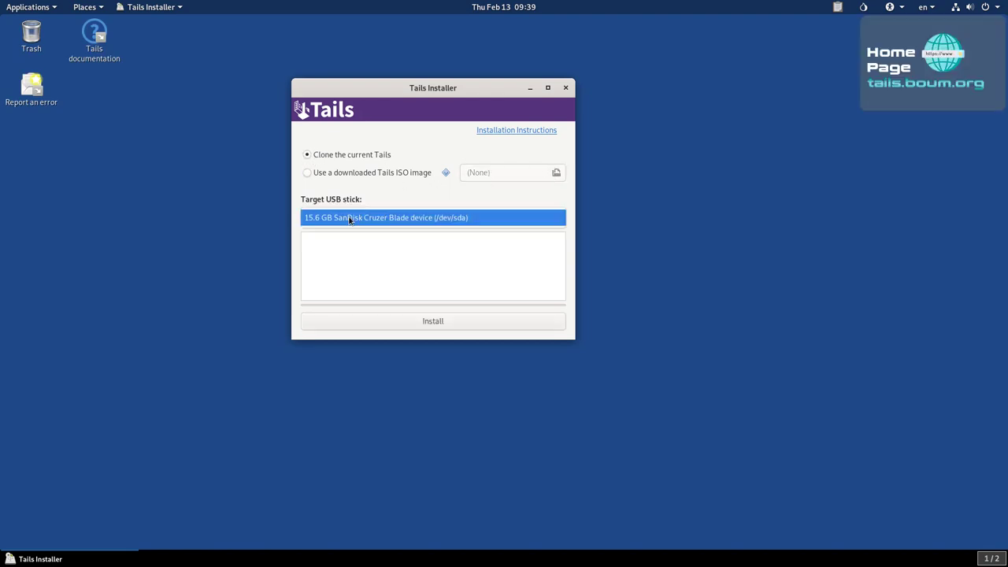
pyautogui.click(463, 222)
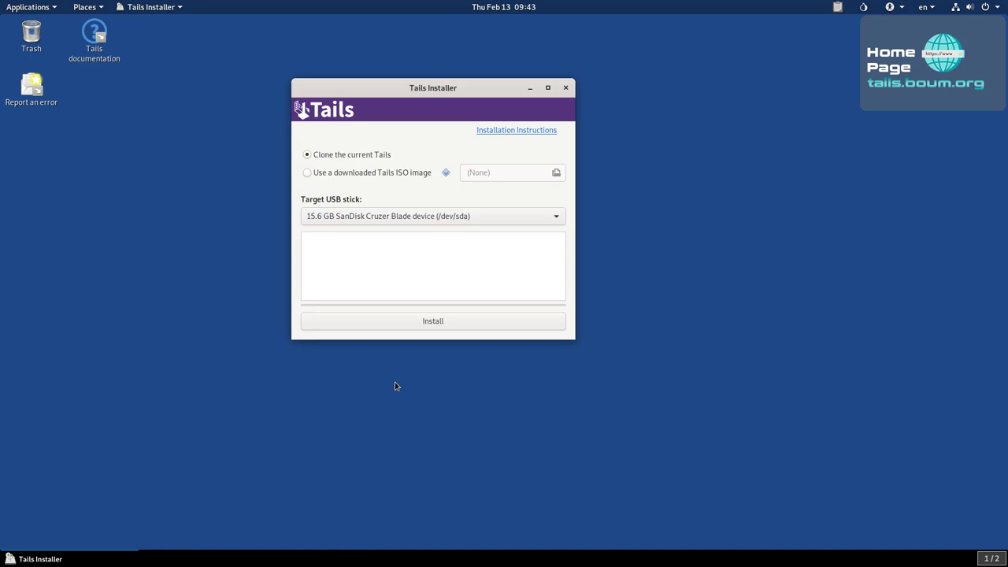
# Step: Confirm erasing and cloning Tails onto the SanDisk stick, then close the installer once complete
pyautogui.click(442, 323)
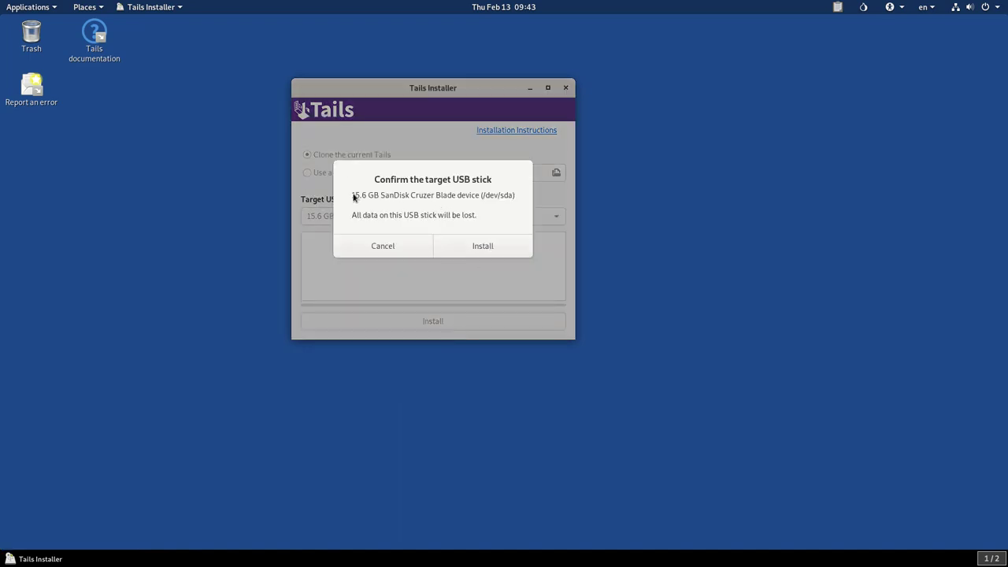
pyautogui.click(488, 249)
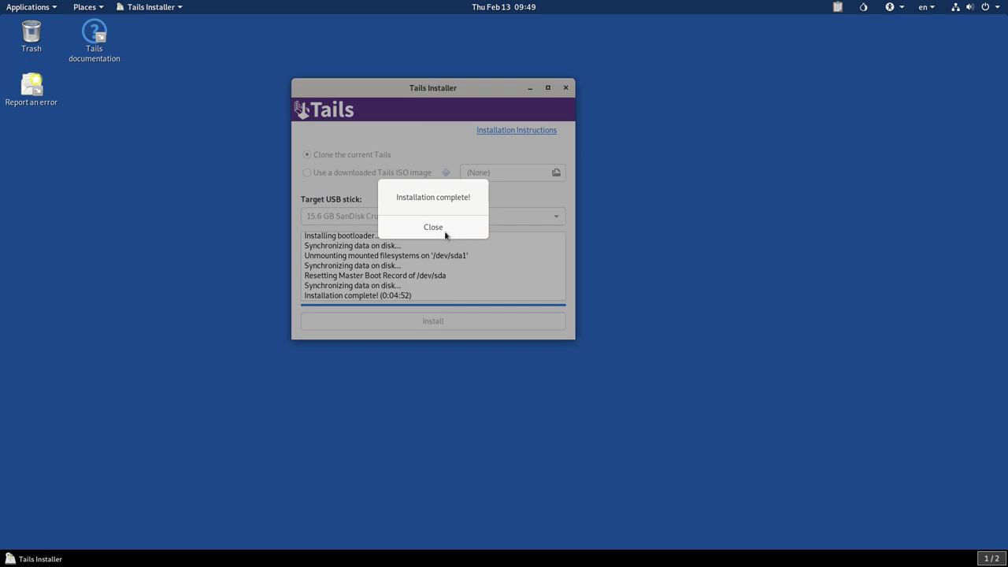
pyautogui.click(443, 229)
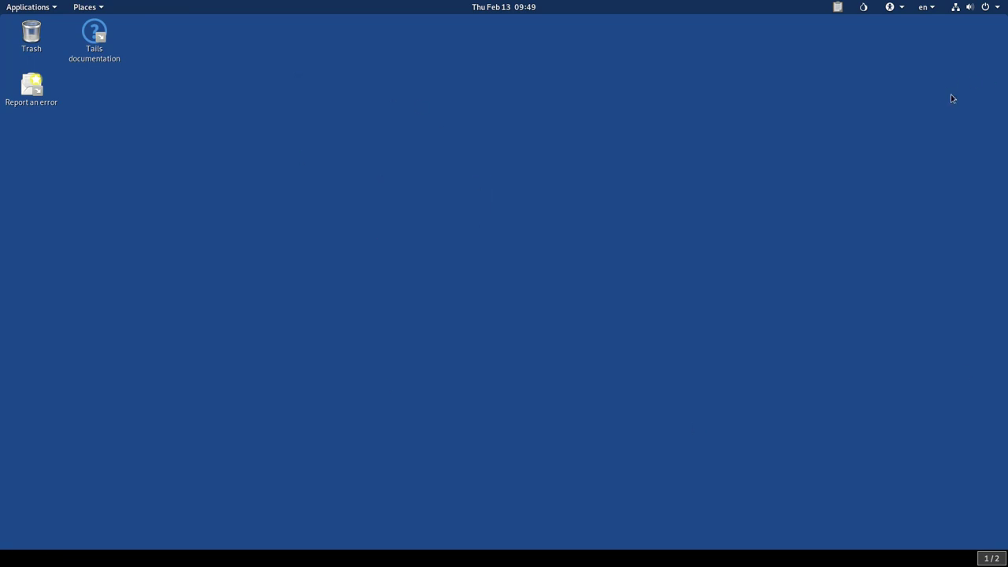
pyautogui.click(998, 8)
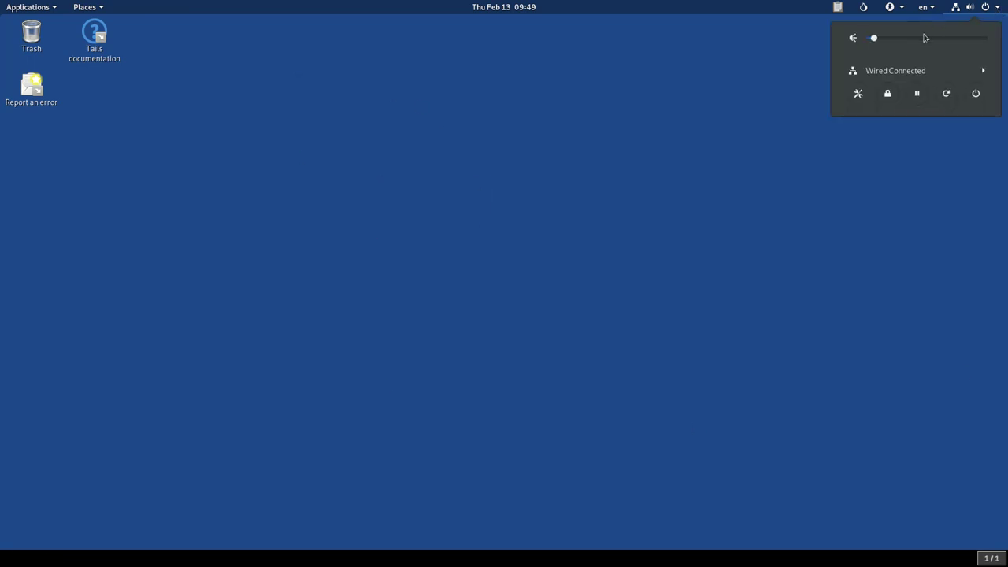
pyautogui.click(978, 96)
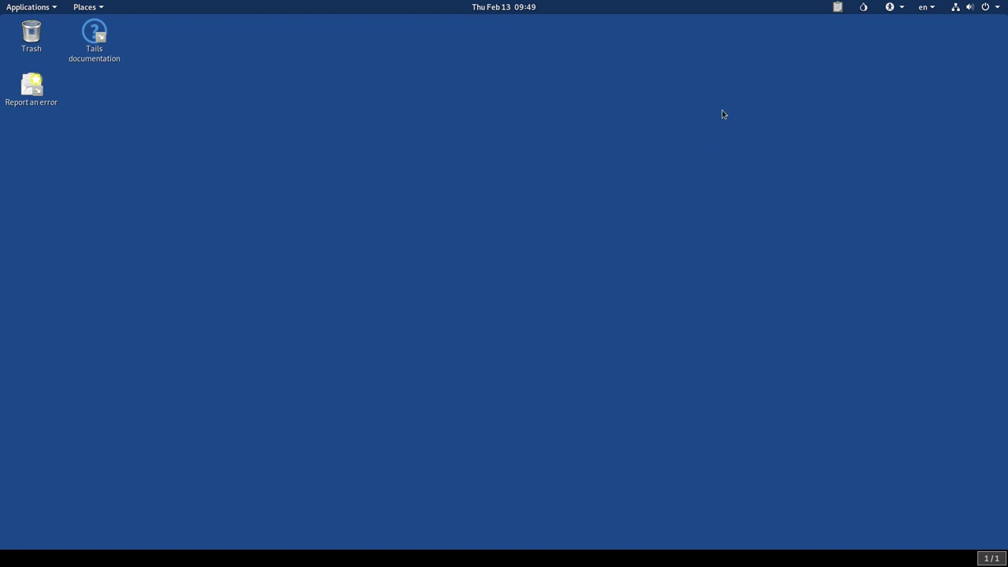